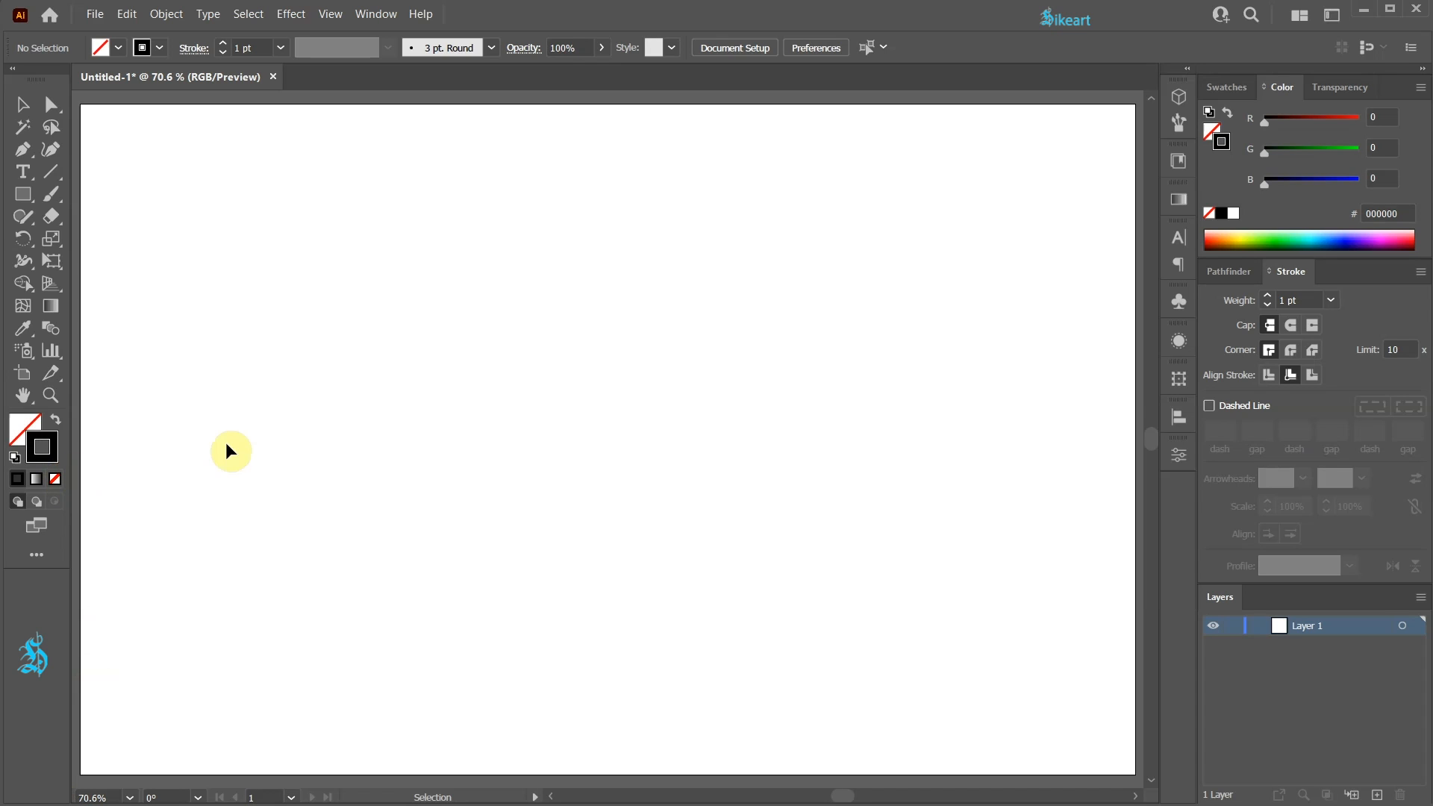
# - Draw a straight vertical path about 315 px long with the Pen tool, running upward from the artboard's centre
pyautogui.press('p')
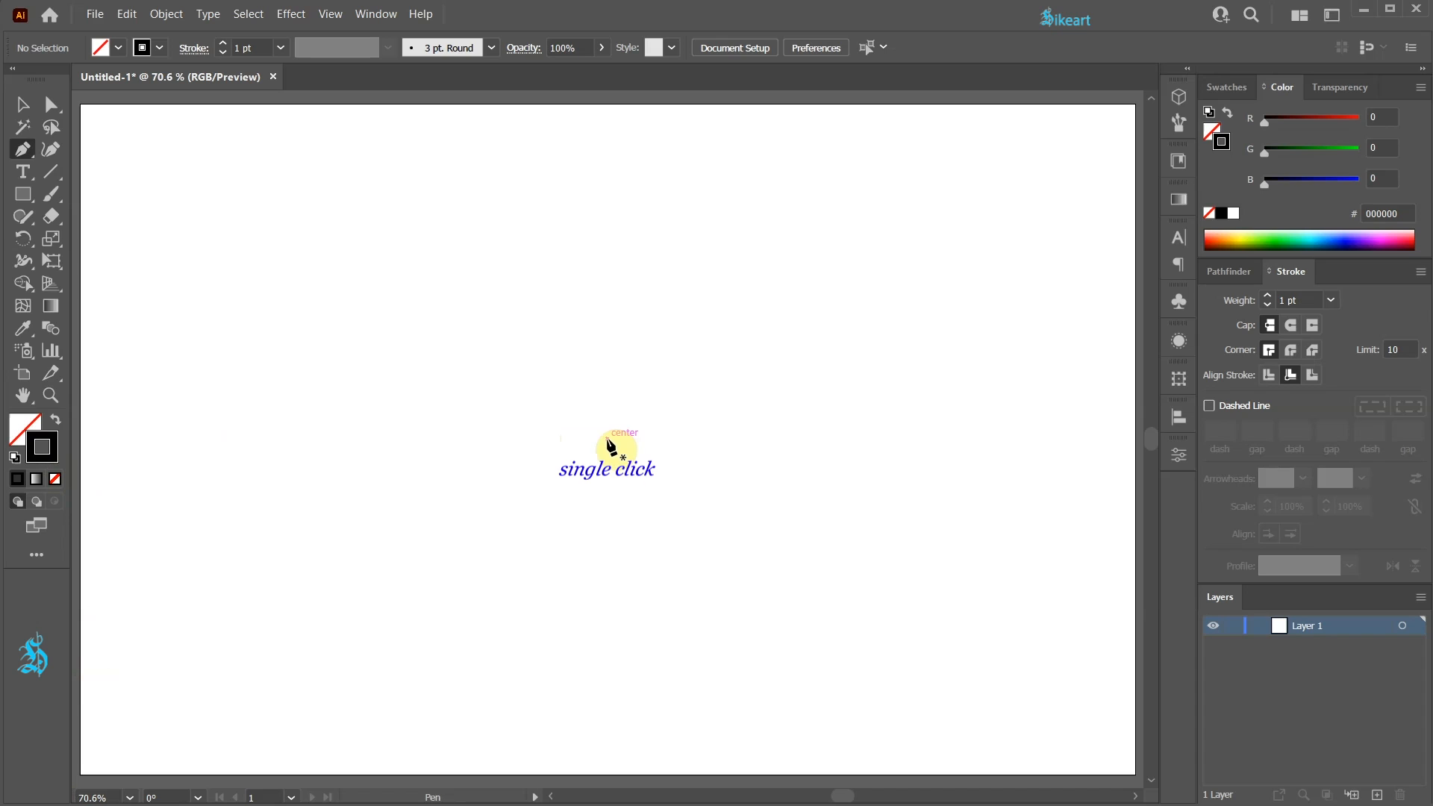
pyautogui.click(607, 438)
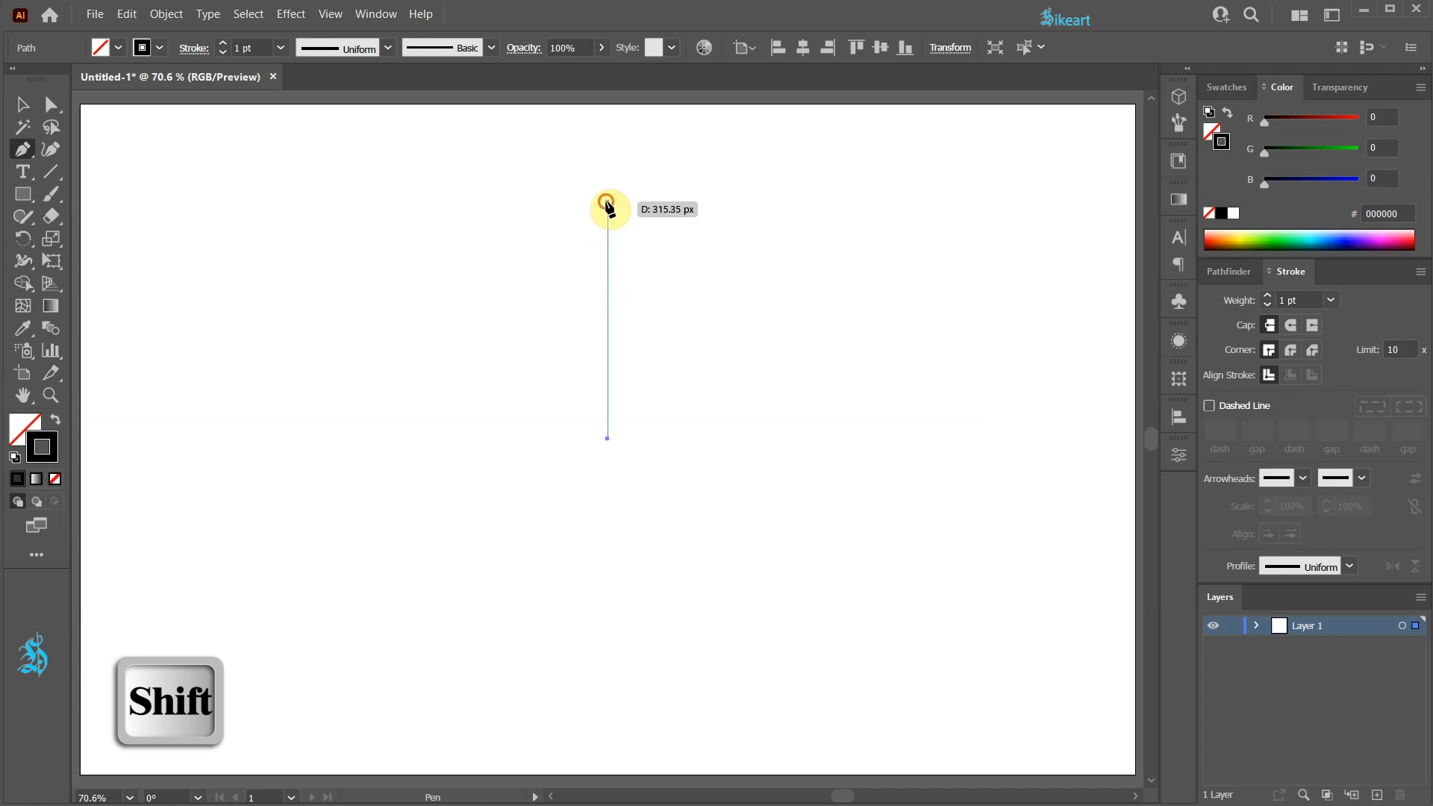
pyautogui.click(607, 201)
pyautogui.keyDown('ctrl'); pyautogui.click(659, 282); pyautogui.keyUp('ctrl')
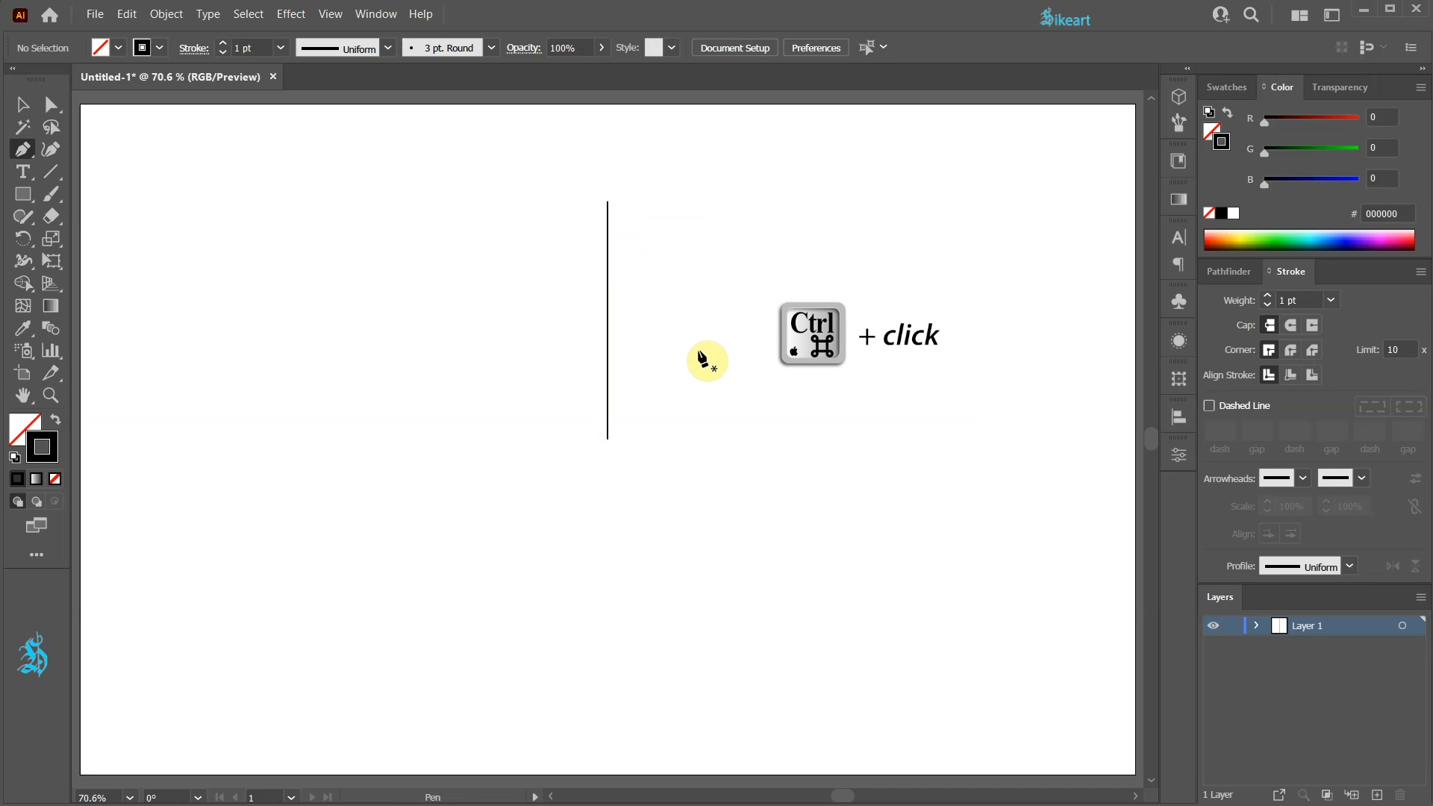
# - Draw a short diagonal branch rising up and to the right from the lower middle of the vertical stem
pyautogui.click(609, 347)
pyautogui.moveTo(613, 346); pyautogui.dragTo(665, 293)
pyautogui.click(665, 293)
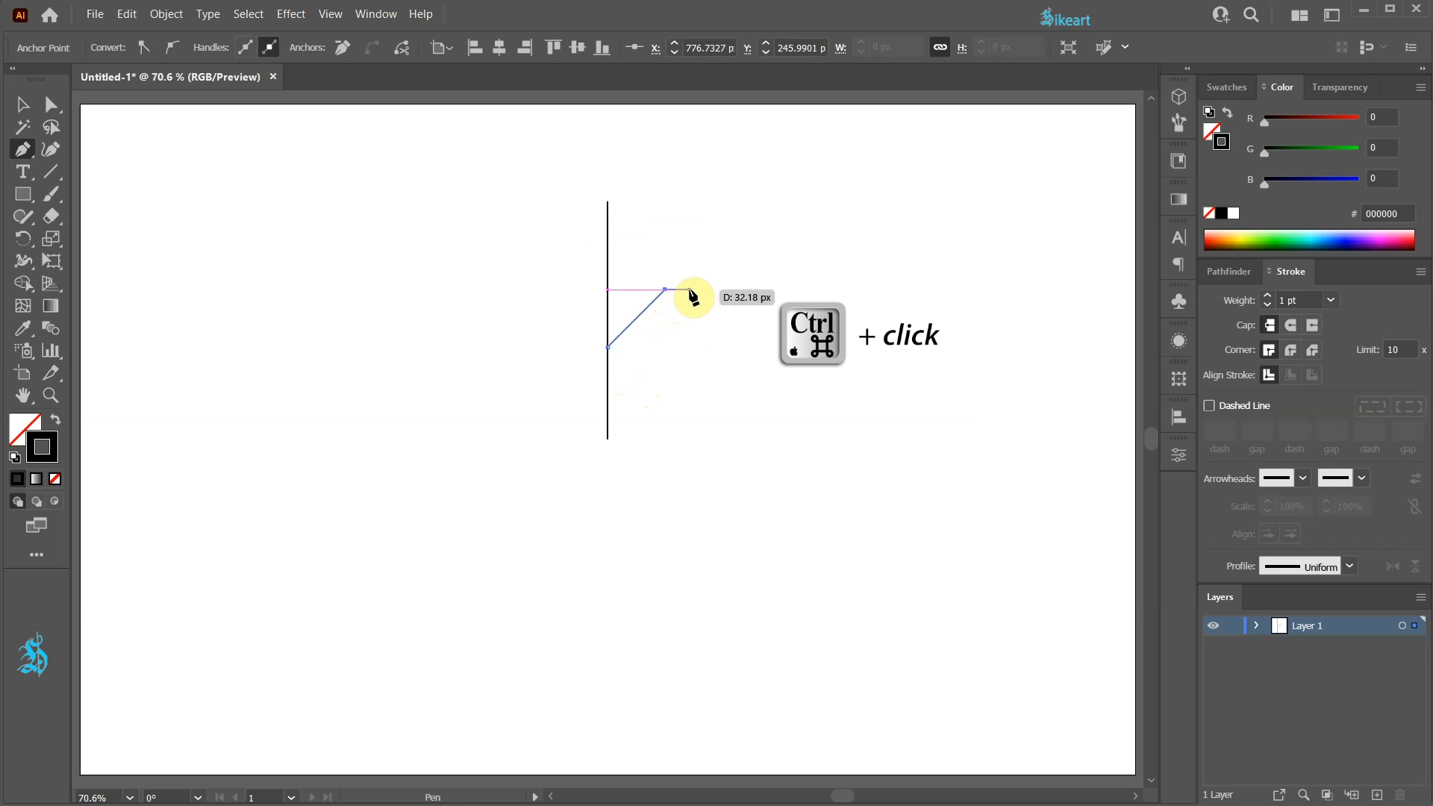
# - Duplicate the diagonal branch twice straight up the stem, placing one copy at its top end and the other a little below
pyautogui.press('v')
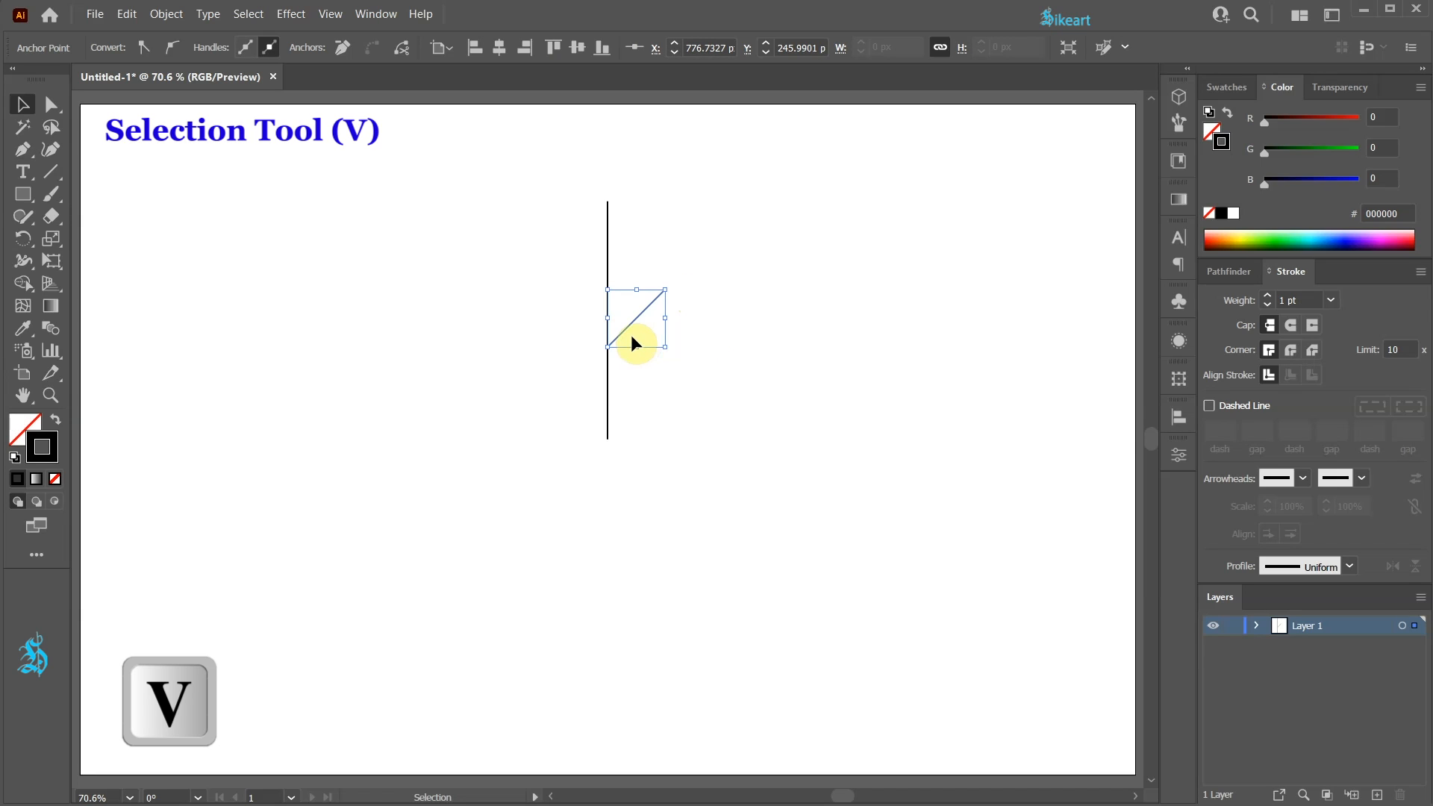
pyautogui.moveTo(634, 320); pyautogui.dragTo(635, 303)
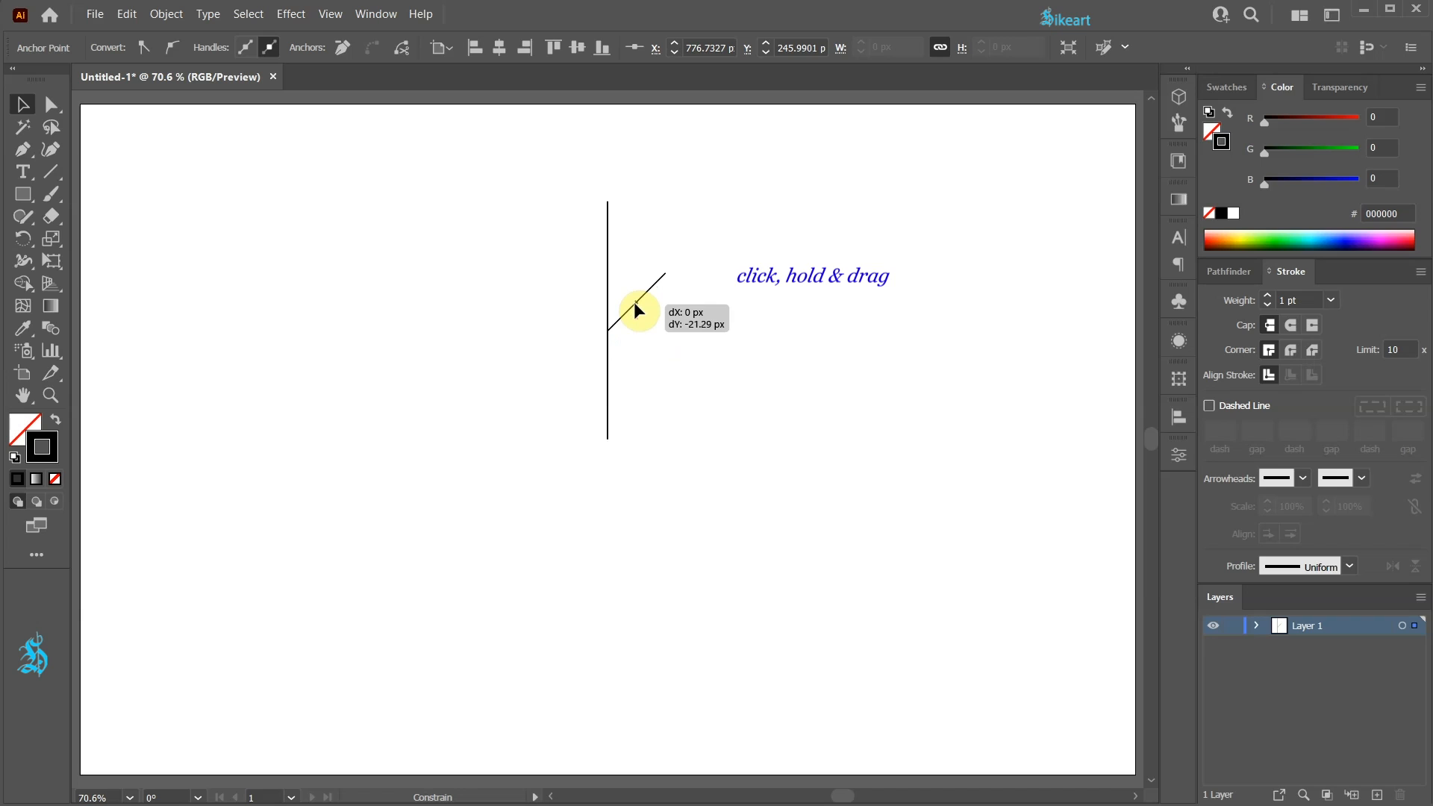
pyautogui.moveTo(635, 303); pyautogui.dragTo(626, 186)
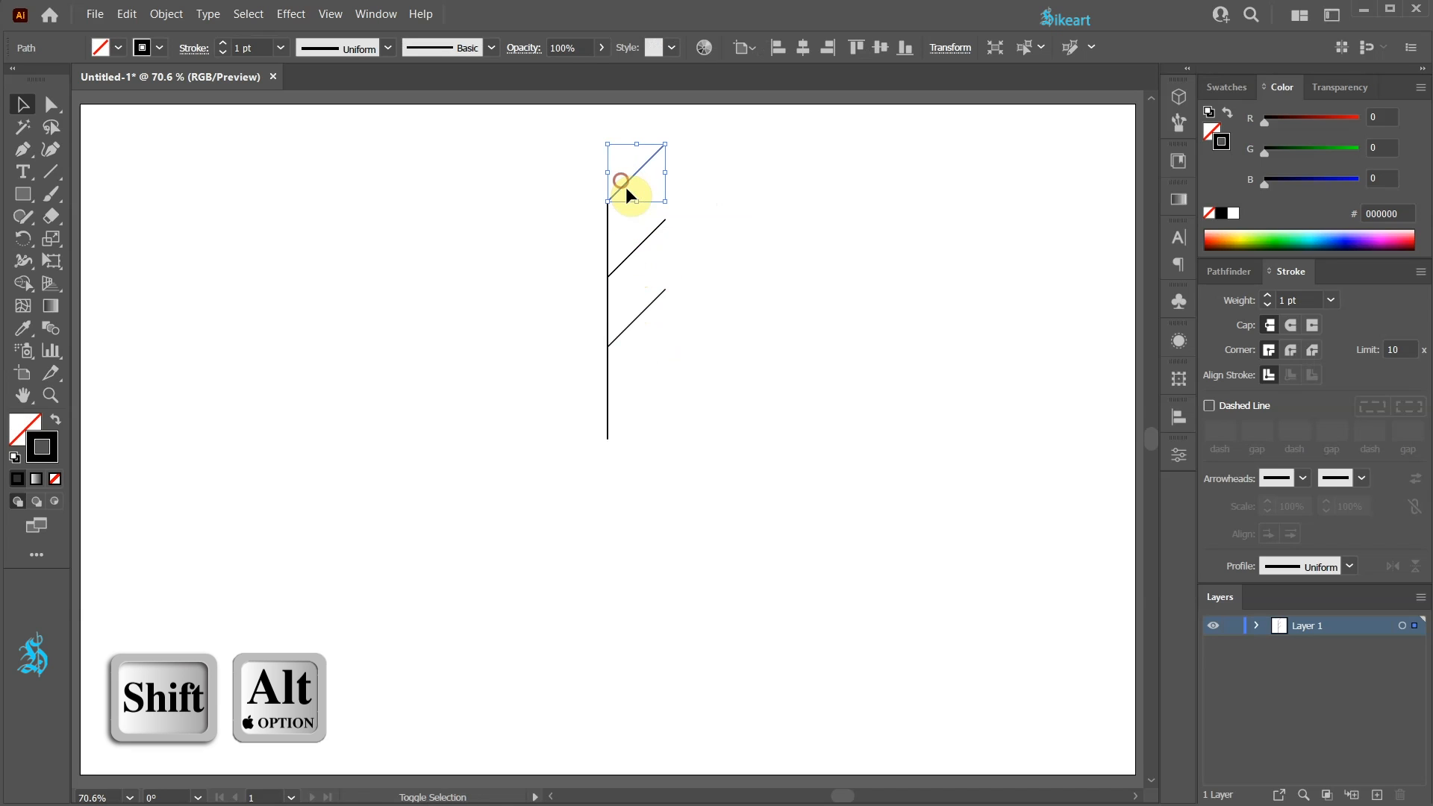
pyautogui.moveTo(631, 254); pyautogui.dragTo(628, 234)
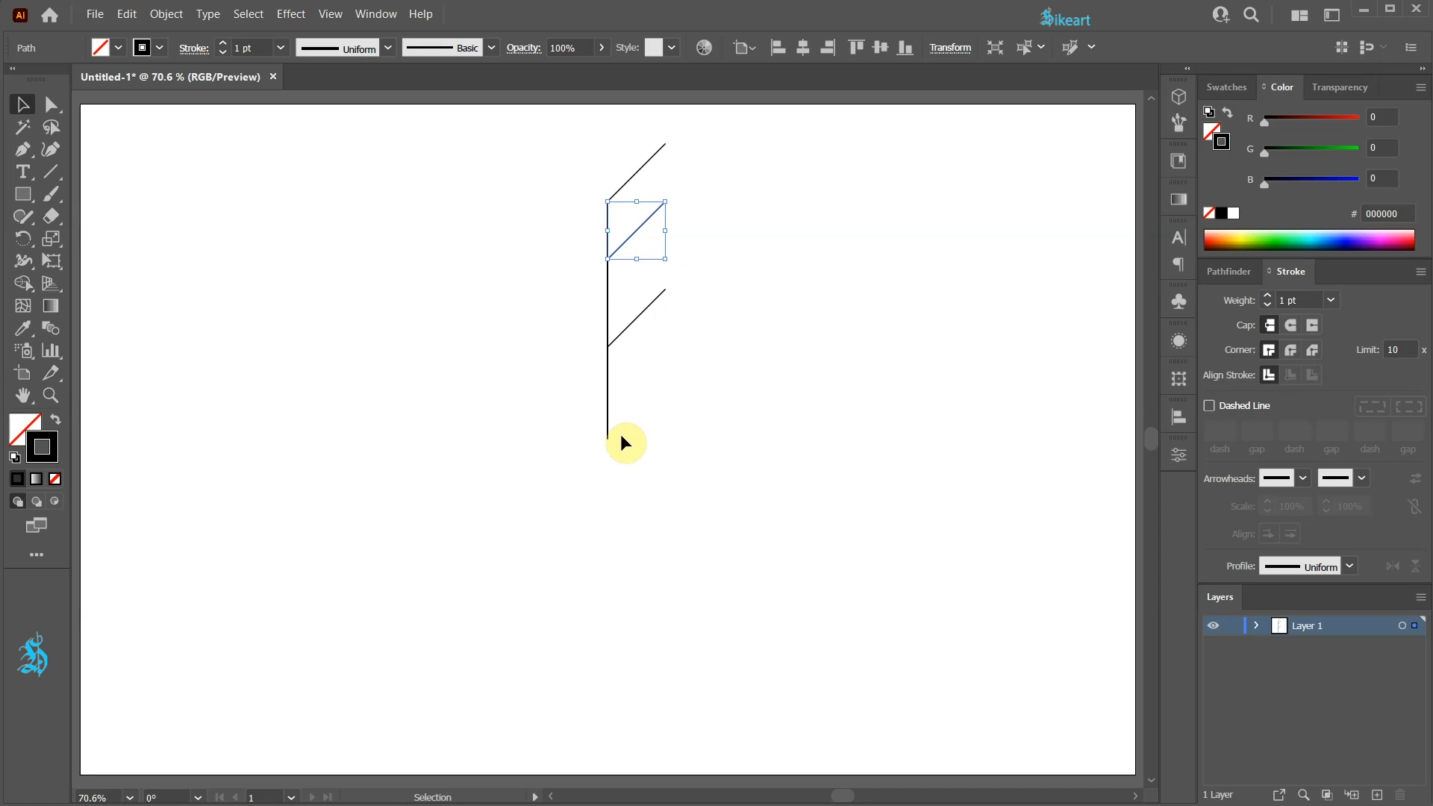
# - Shorten the middle and top branches by cutting them with the Scissors tool and deleting their outer segments, leaving the top one shortest
pyautogui.press('c')
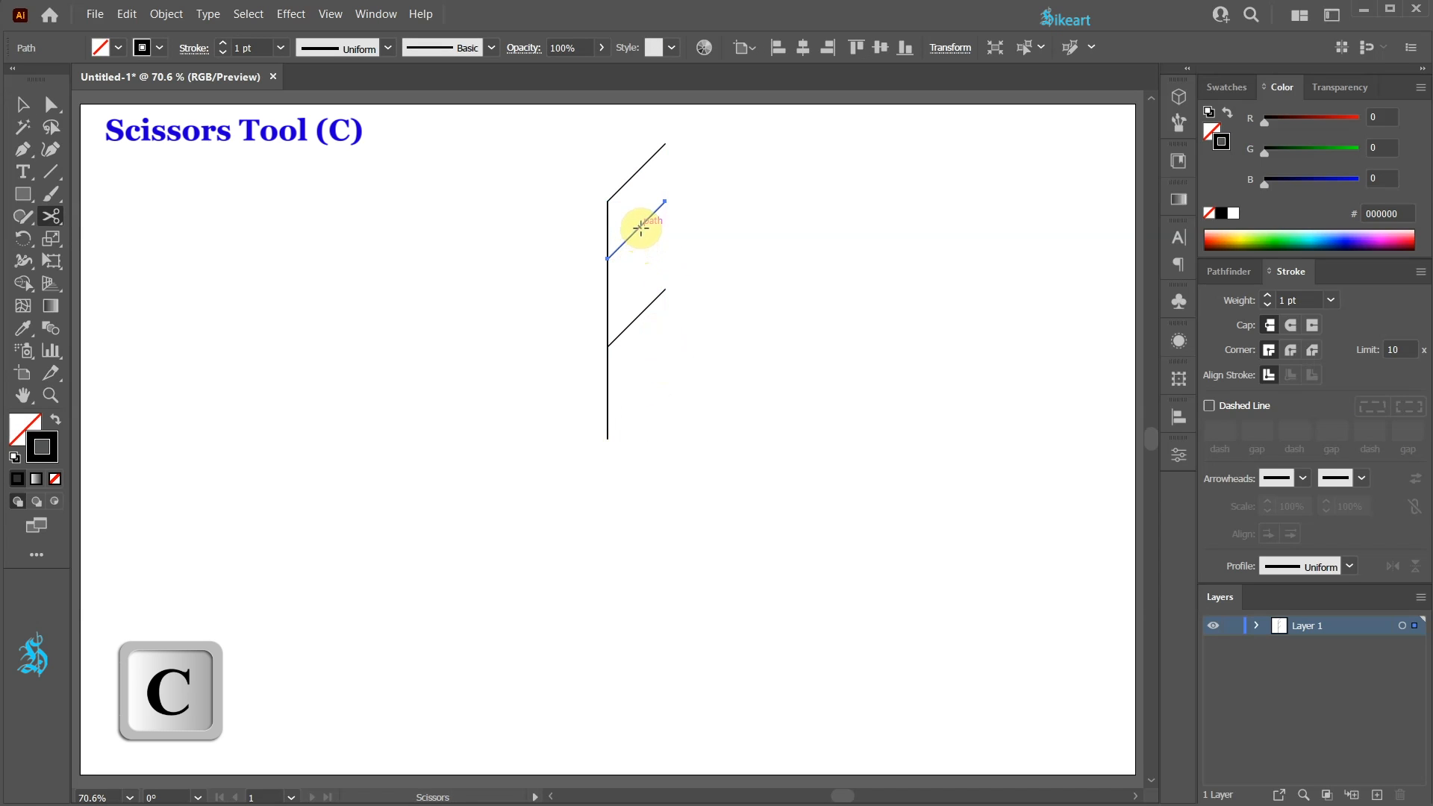
pyautogui.click(639, 225)
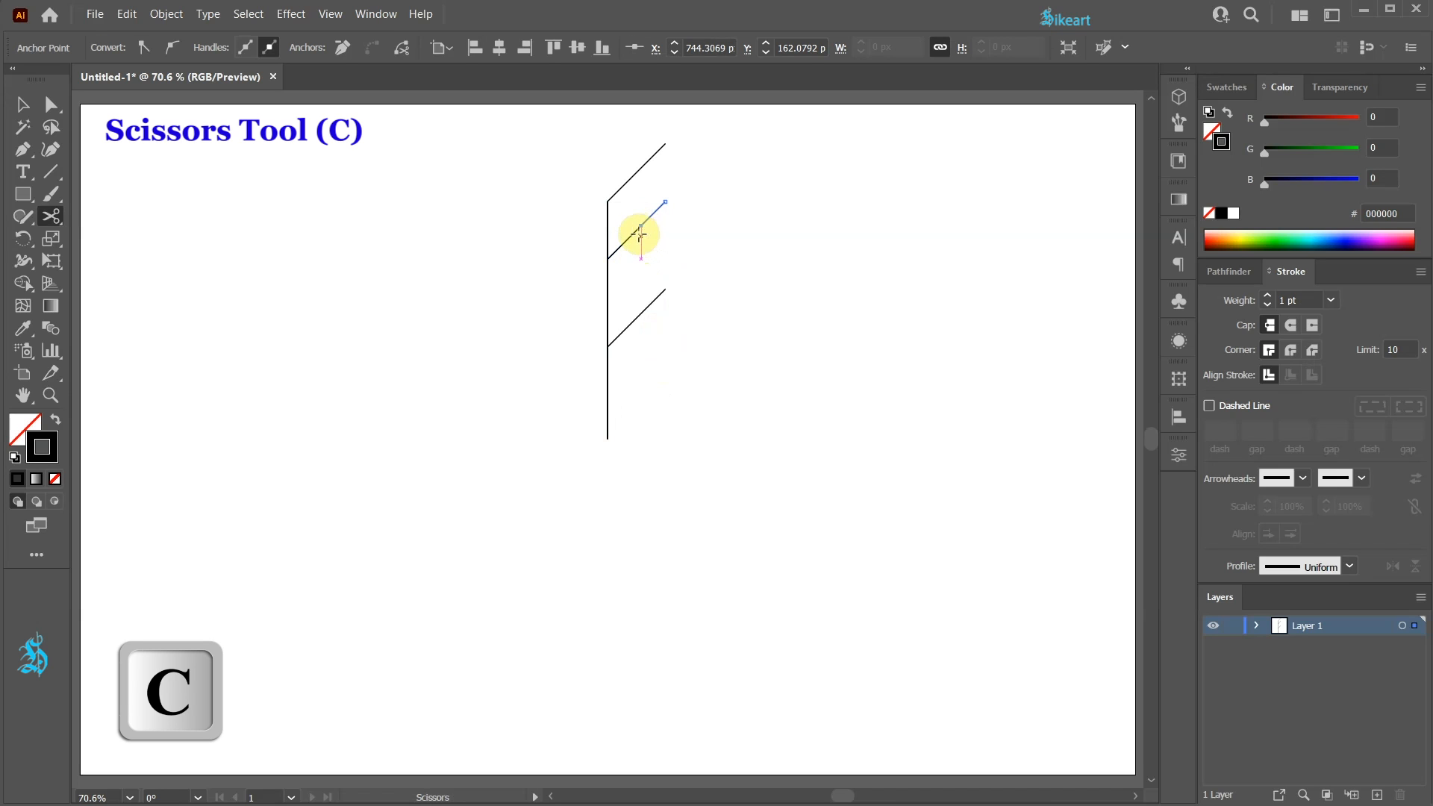
pyautogui.click(625, 183)
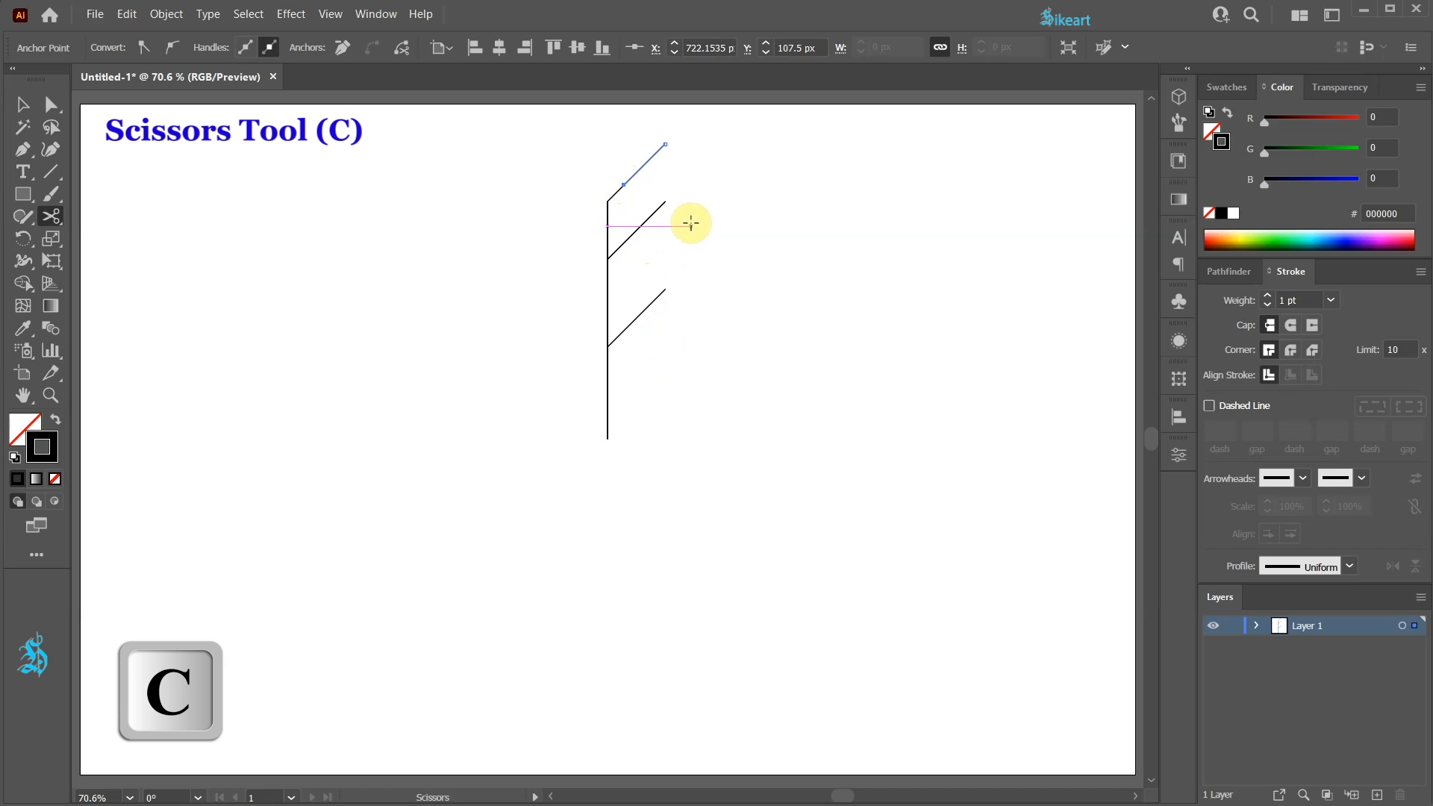
pyautogui.press('v')
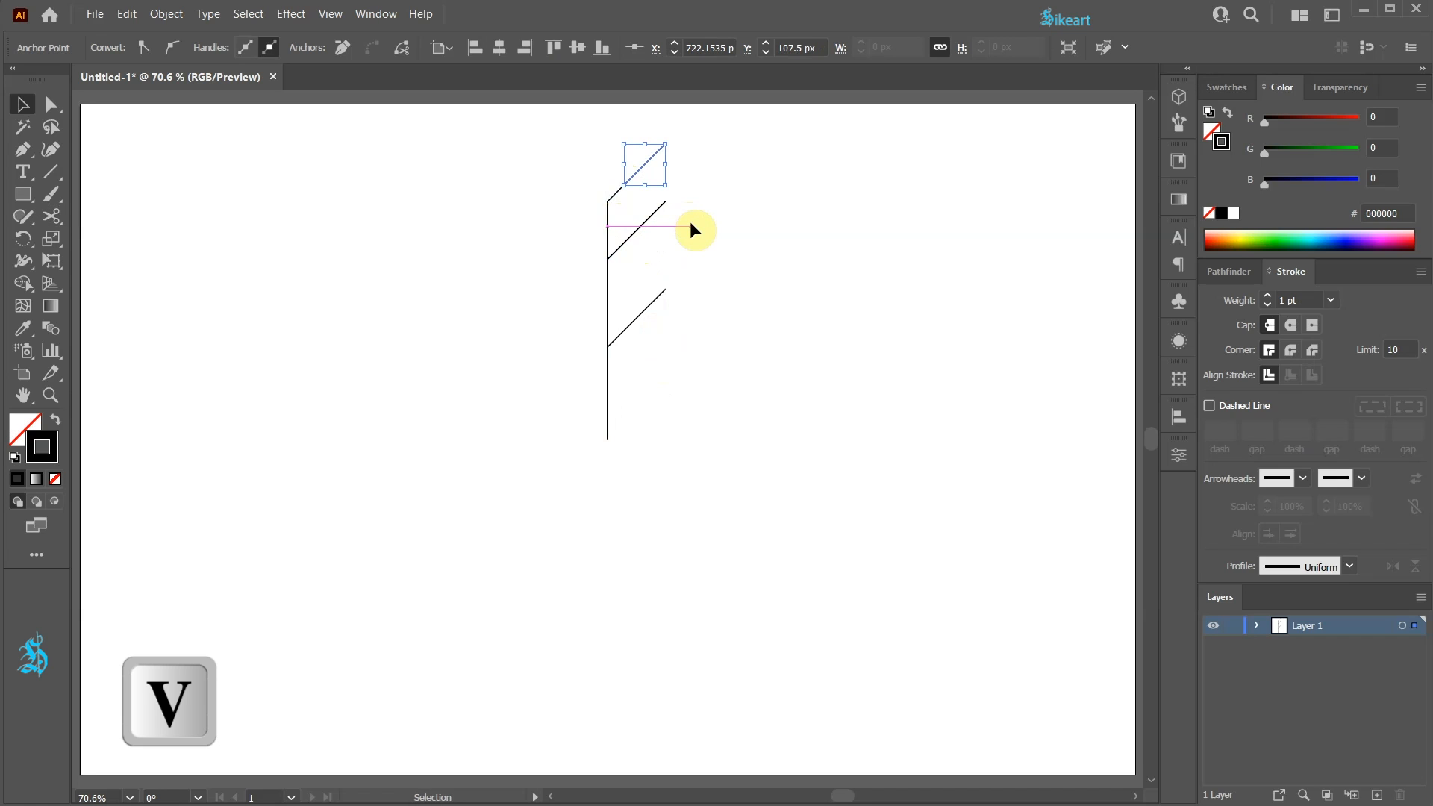
pyautogui.keyDown('shift'); pyautogui.click(656, 209); pyautogui.keyUp('shift')
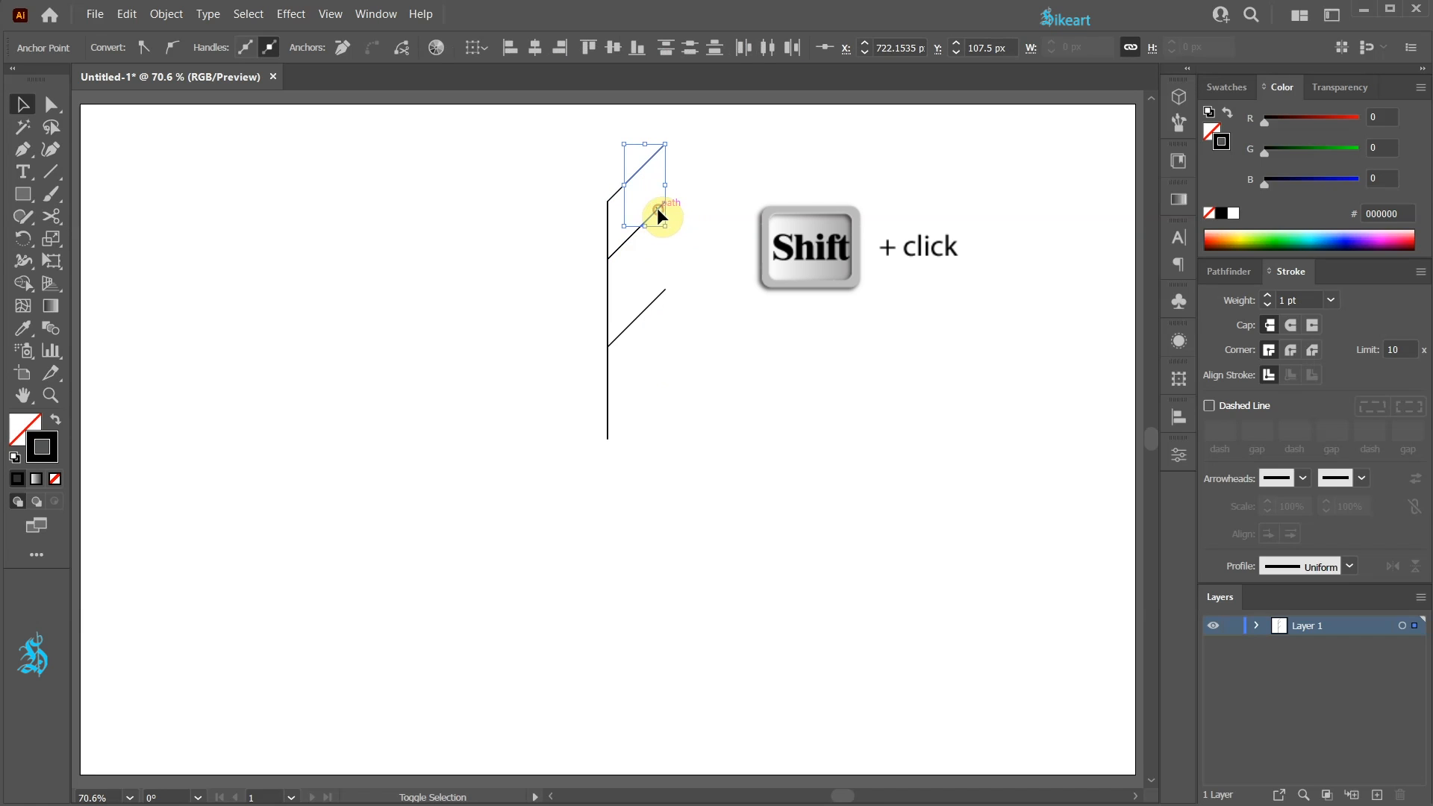
pyautogui.press('Delete')
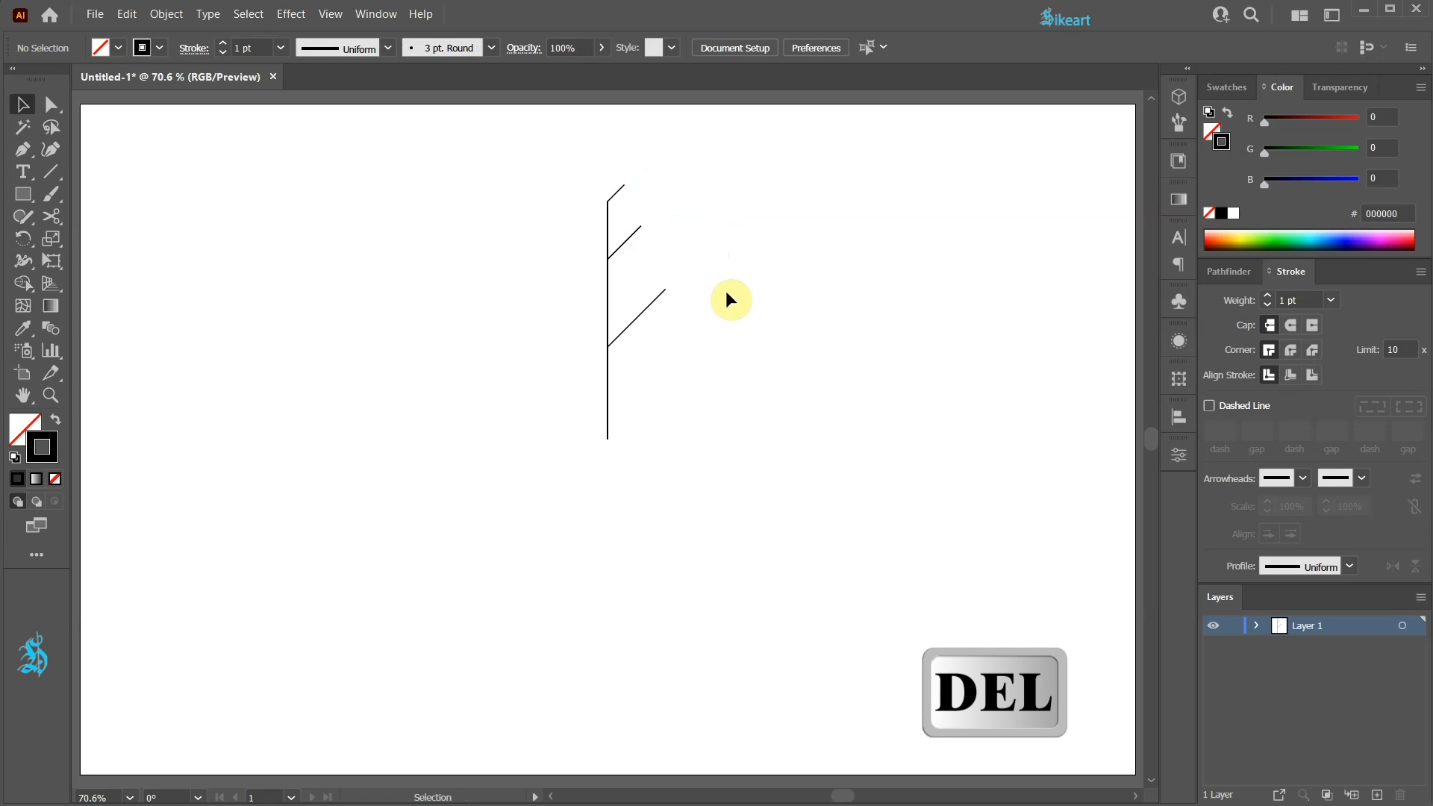
# - Reflect a copy of the three branches across the vertical stem to mirror them on its other side
pyautogui.moveTo(618, 162); pyautogui.dragTo(705, 361)
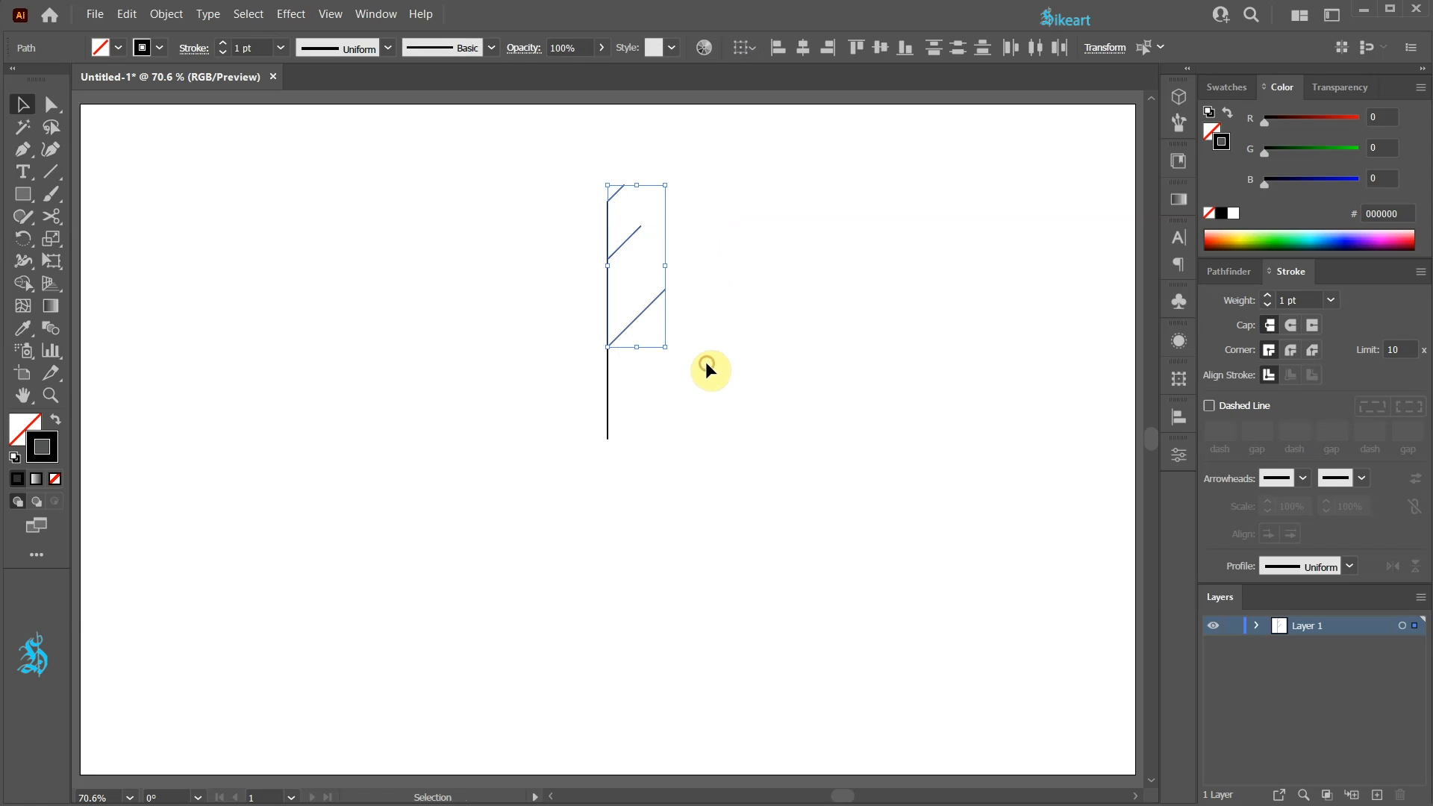
pyautogui.press('o')
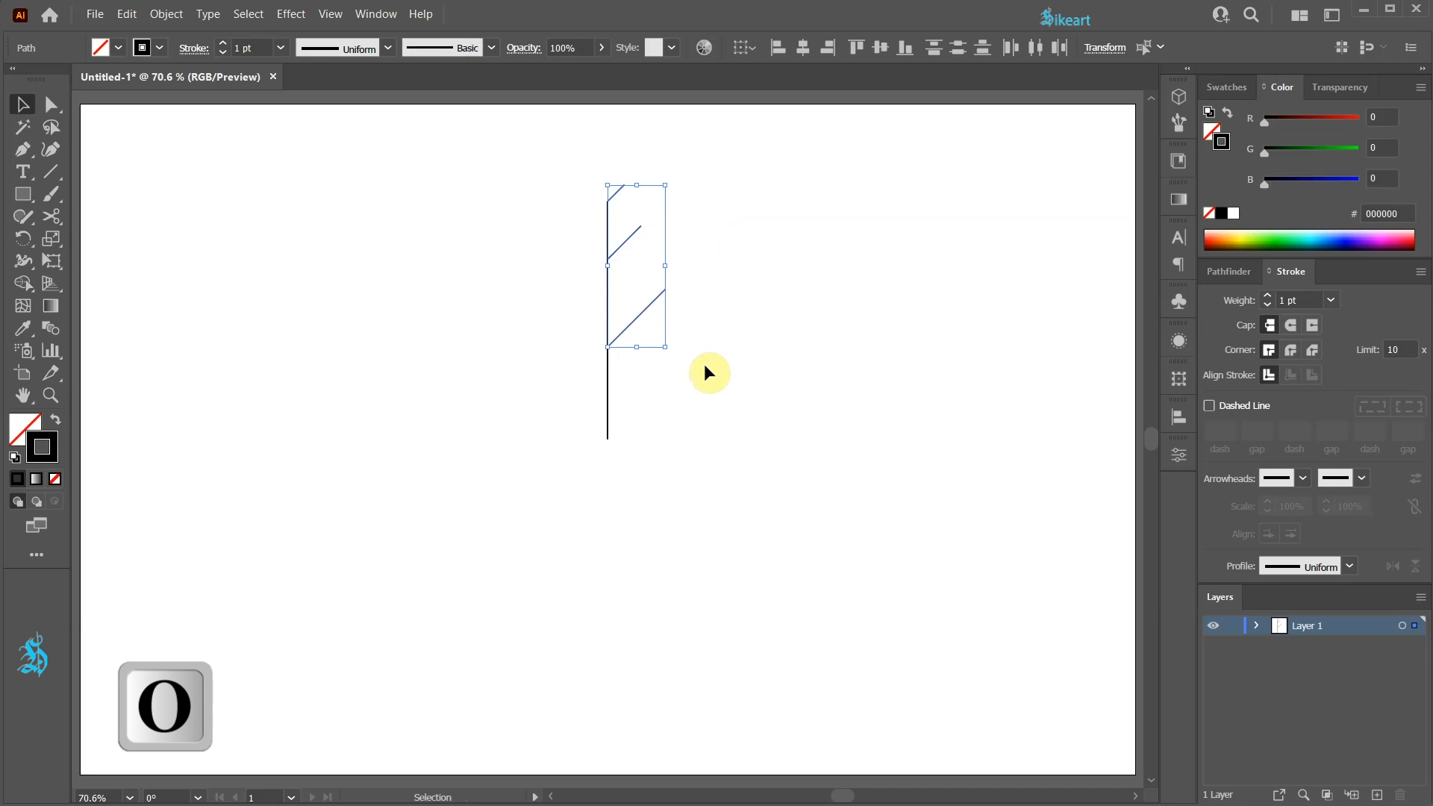
pyautogui.click(606, 439)
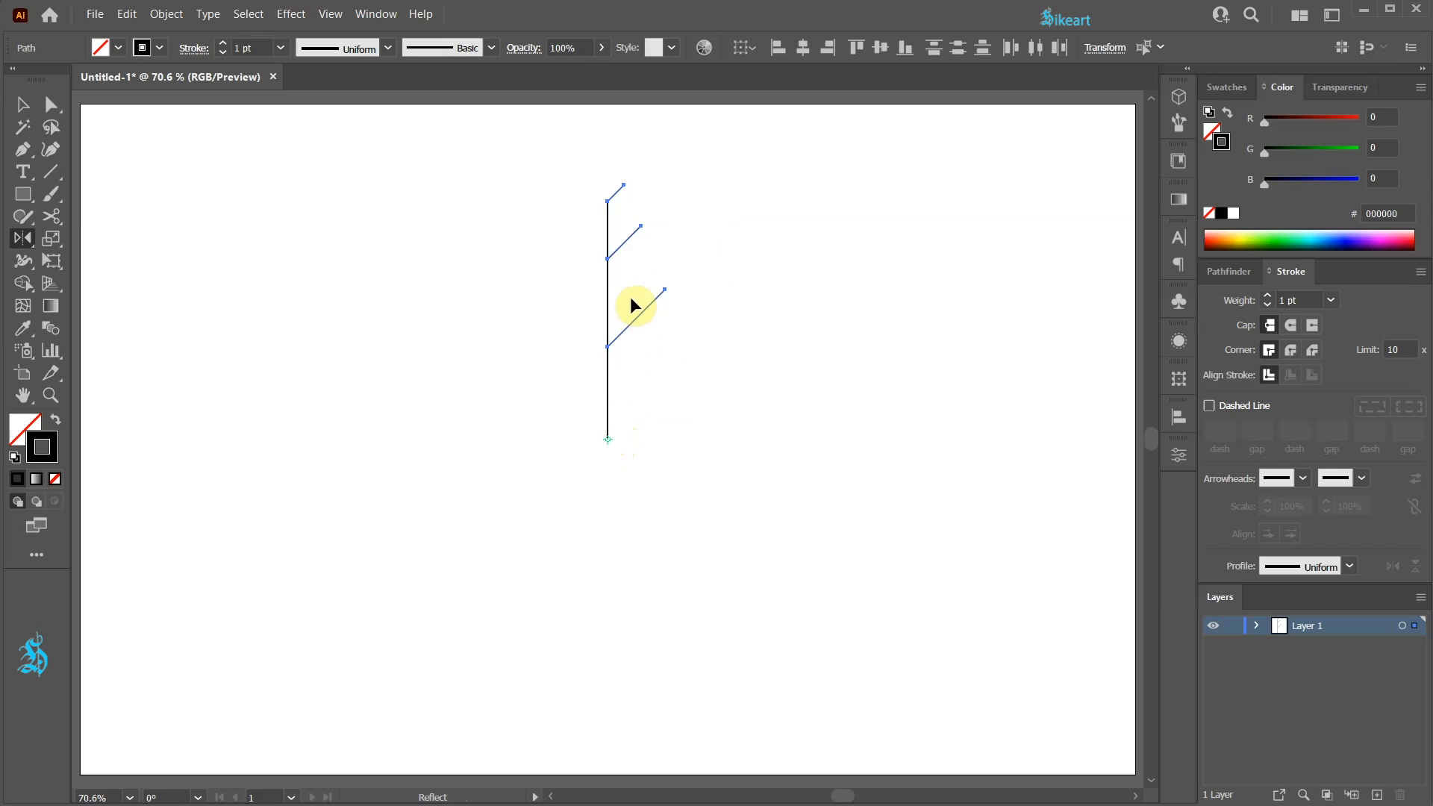
pyautogui.moveTo(626, 236); pyautogui.dragTo(535, 295)
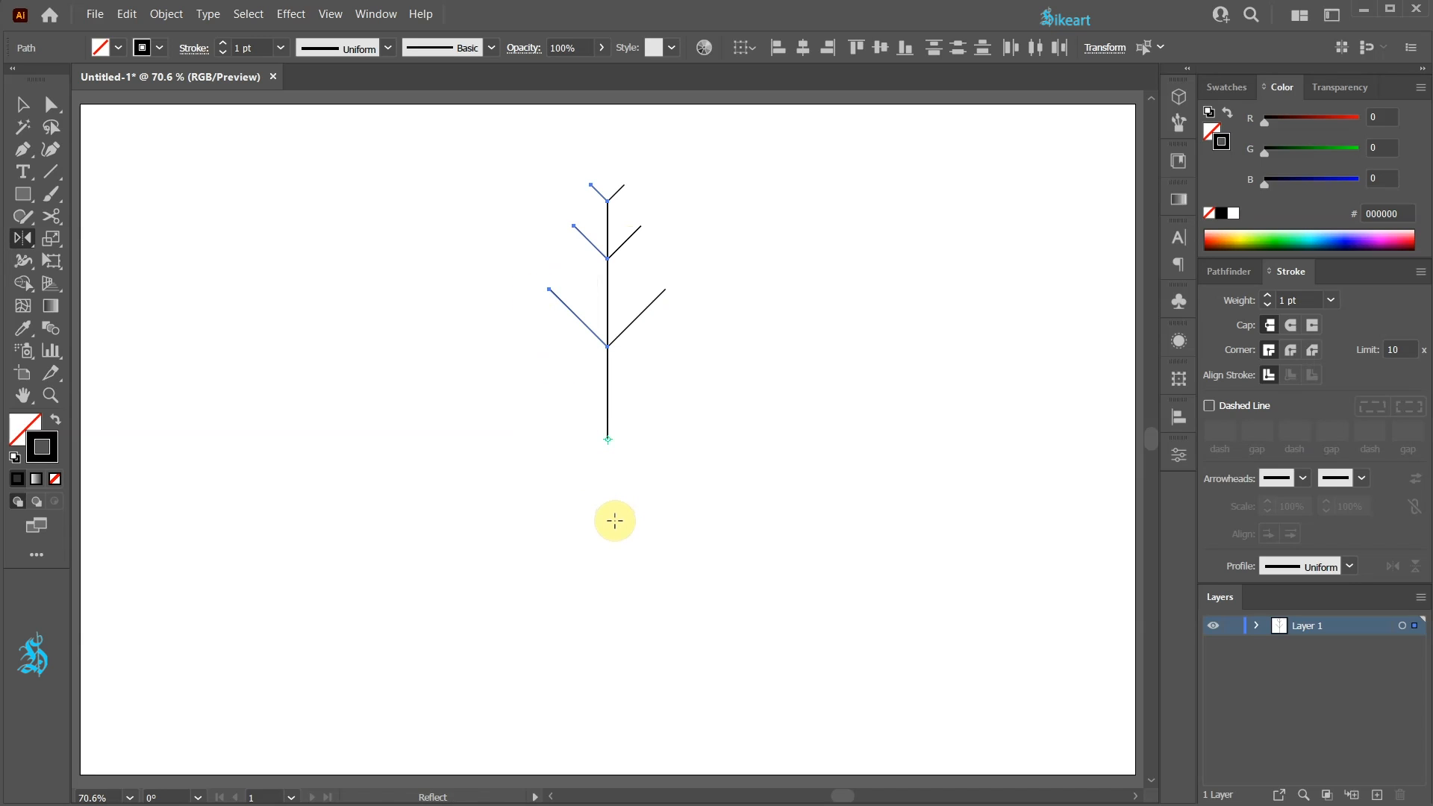
# - Set the stroke of the whole stem and its branches to 14 pt weight with round caps
pyautogui.hotkey('ctrl', 'a')
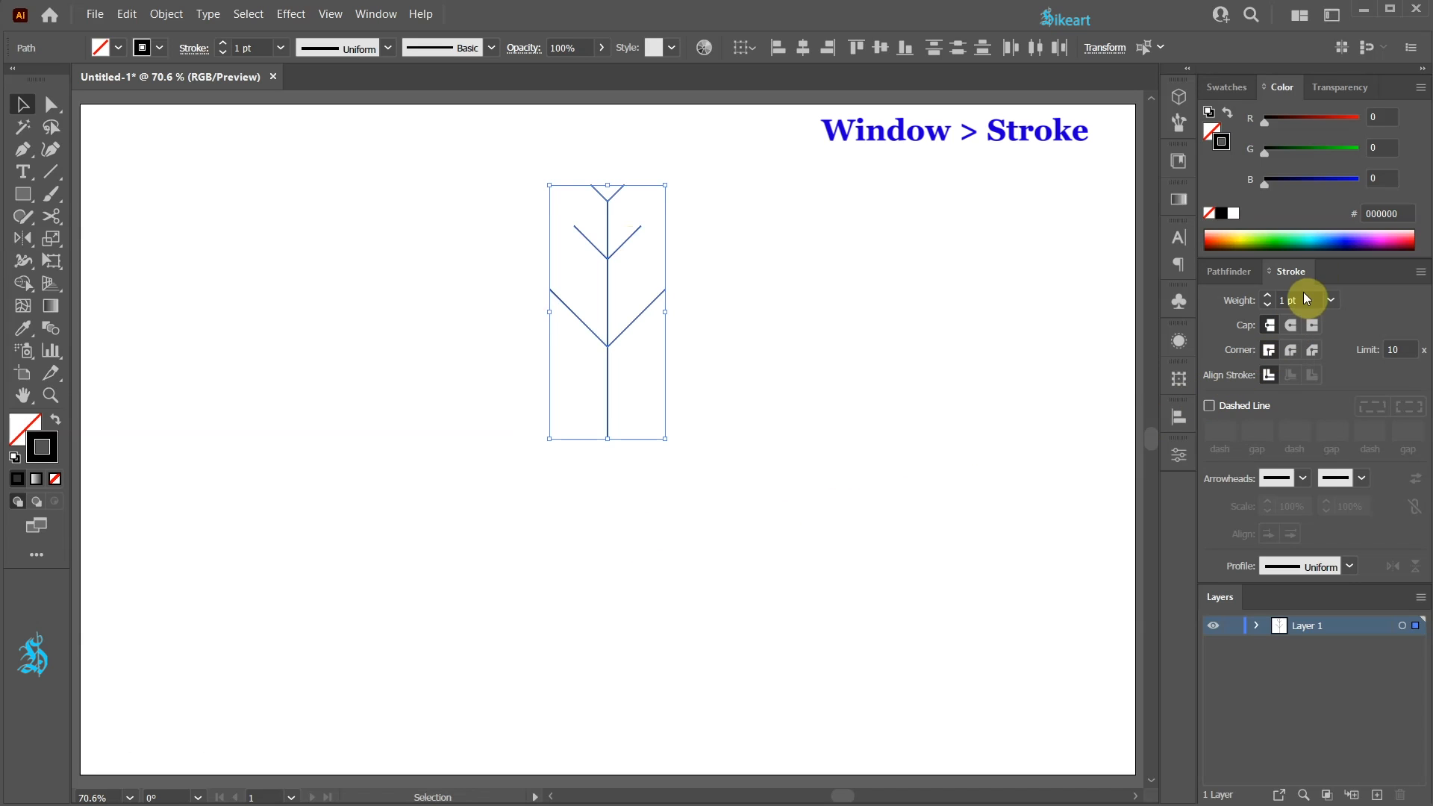
pyautogui.click(1269, 296)
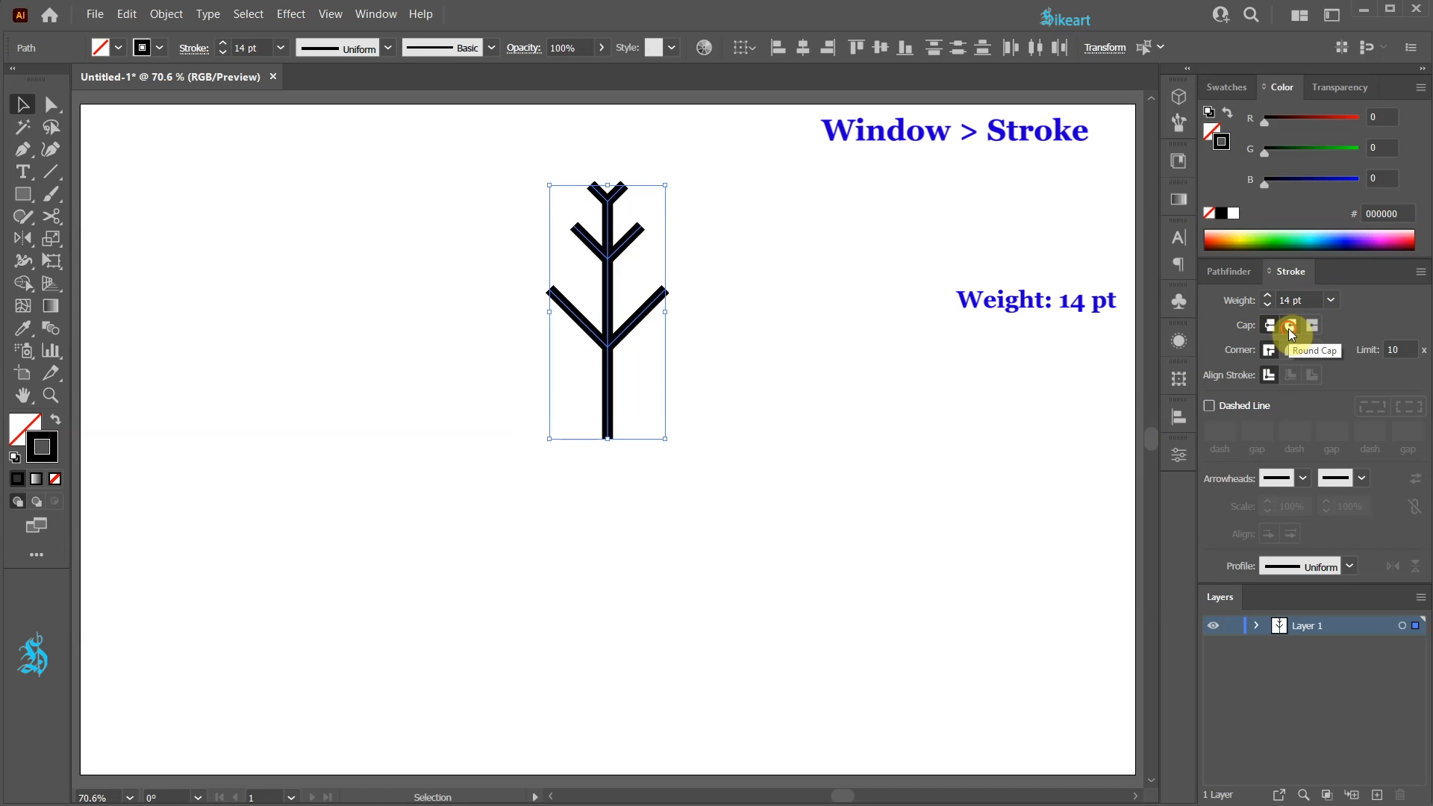
pyautogui.click(1290, 326)
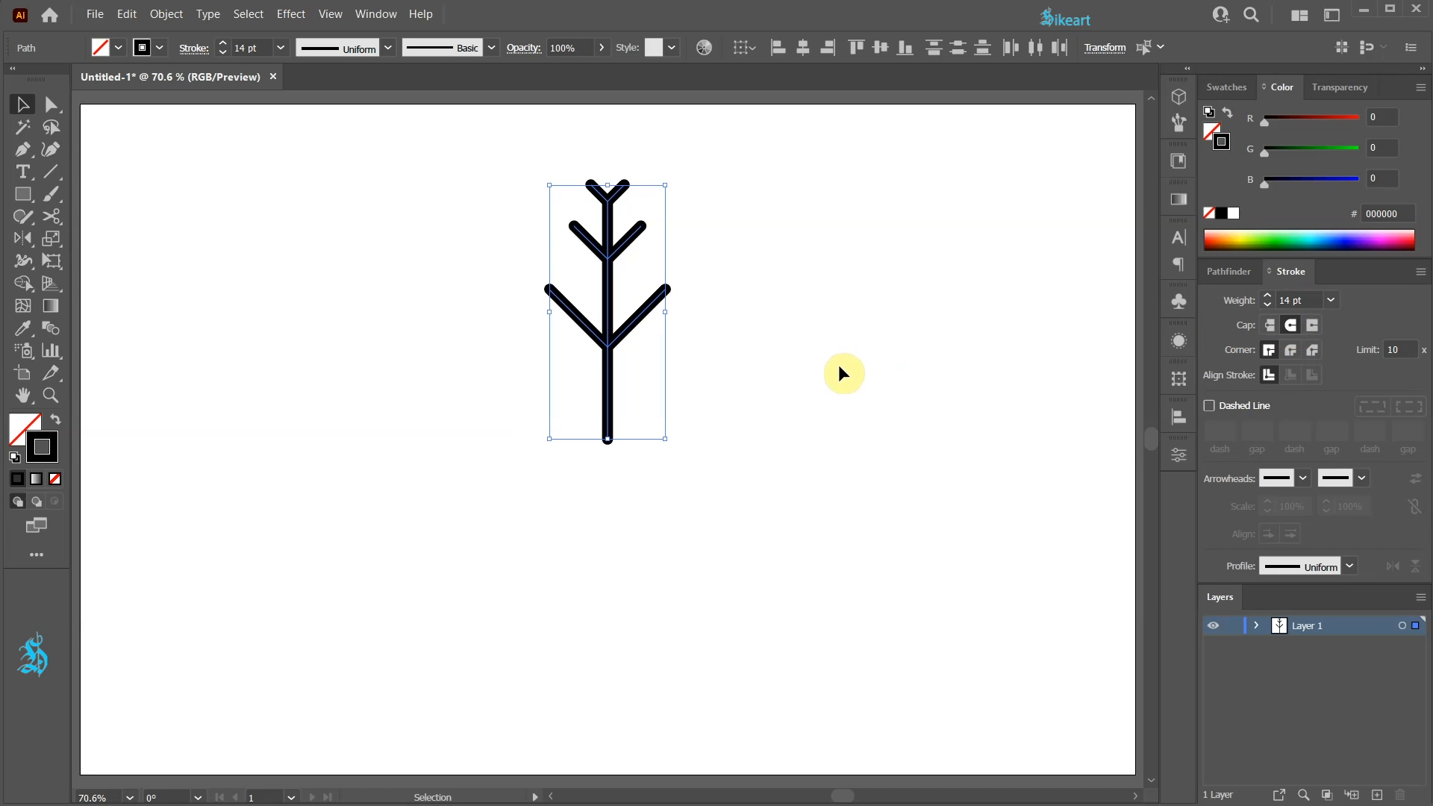
# - Apply a radial repeat to the whole branched stem and set it to 6 instances
pyautogui.click(165, 13)
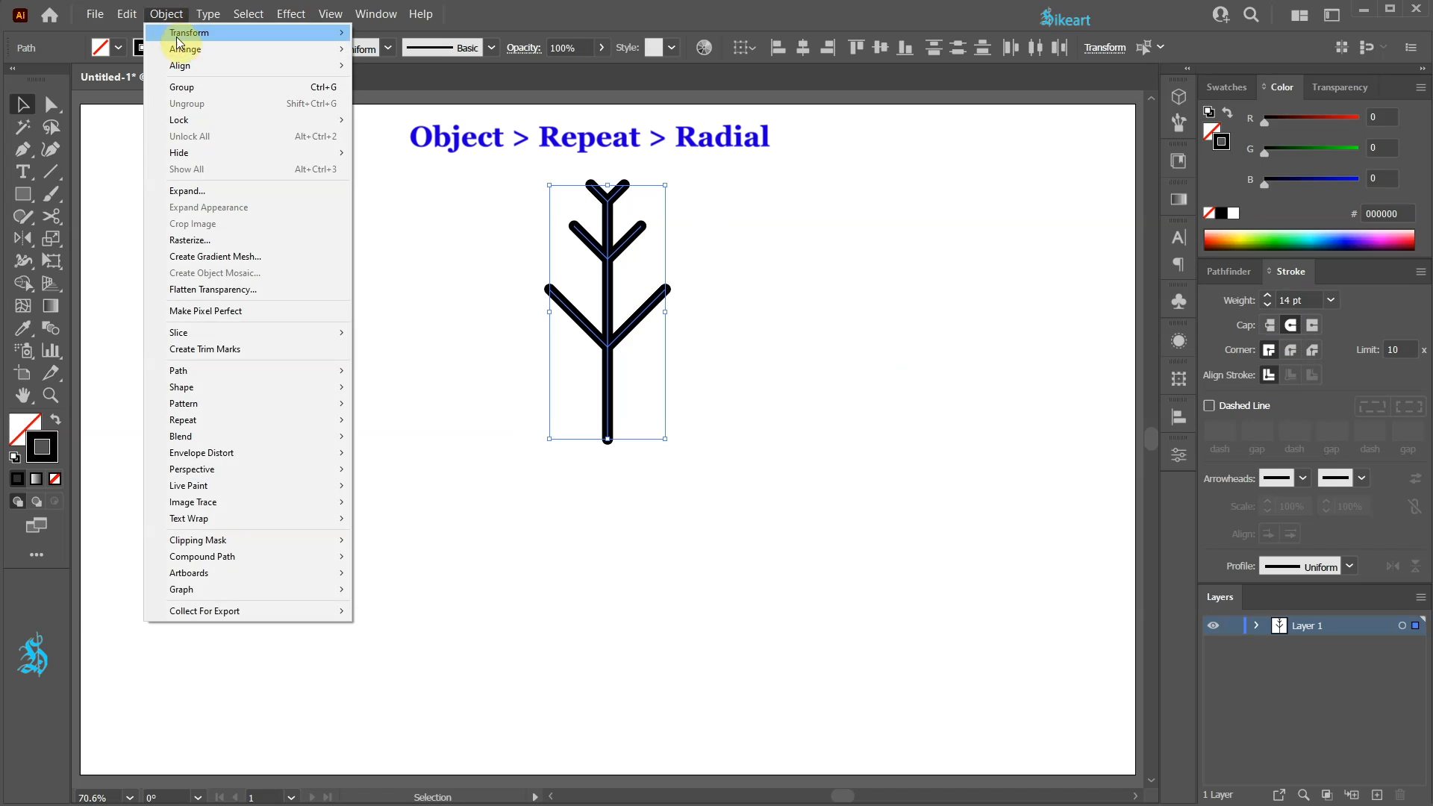
pyautogui.moveTo(276, 422)
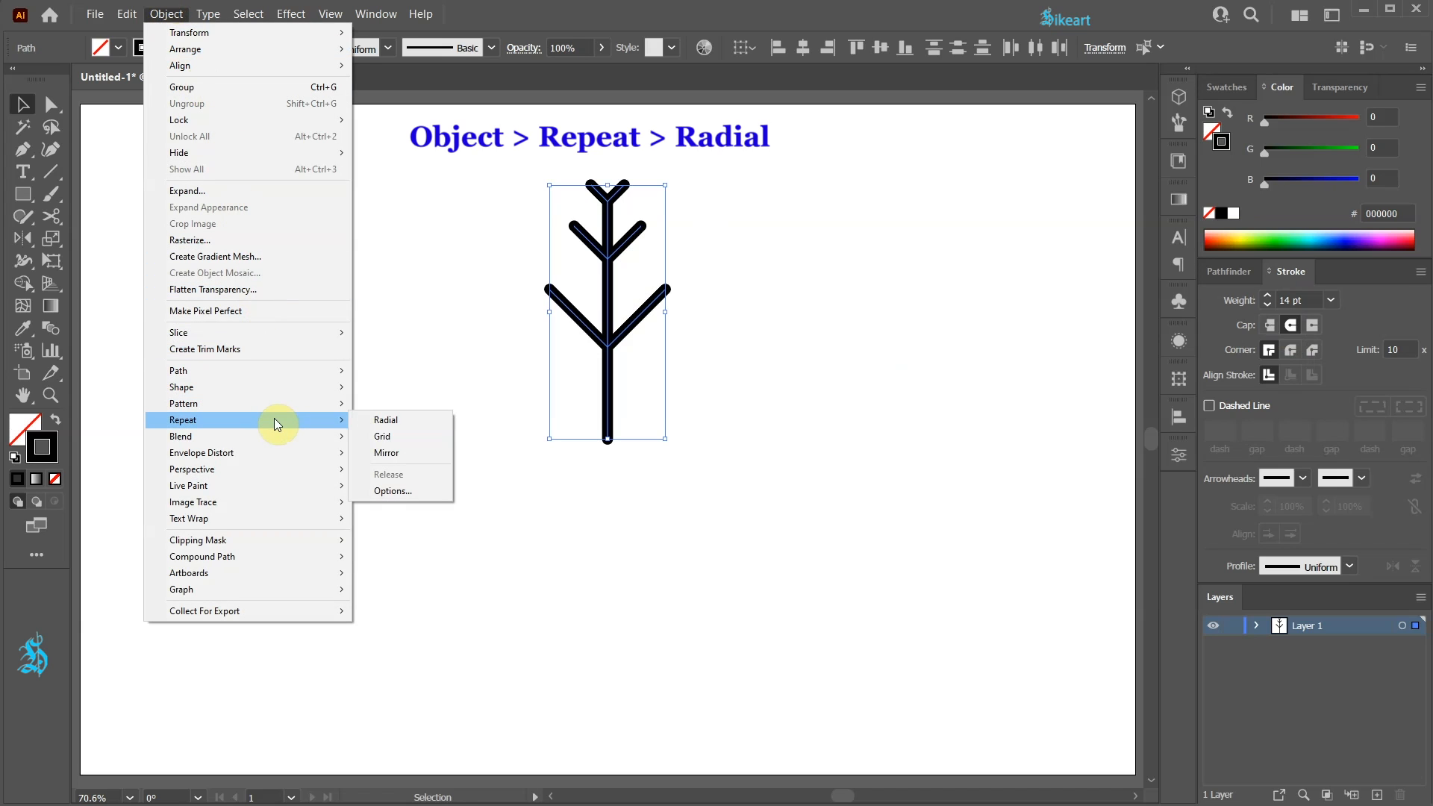
pyautogui.click(399, 418)
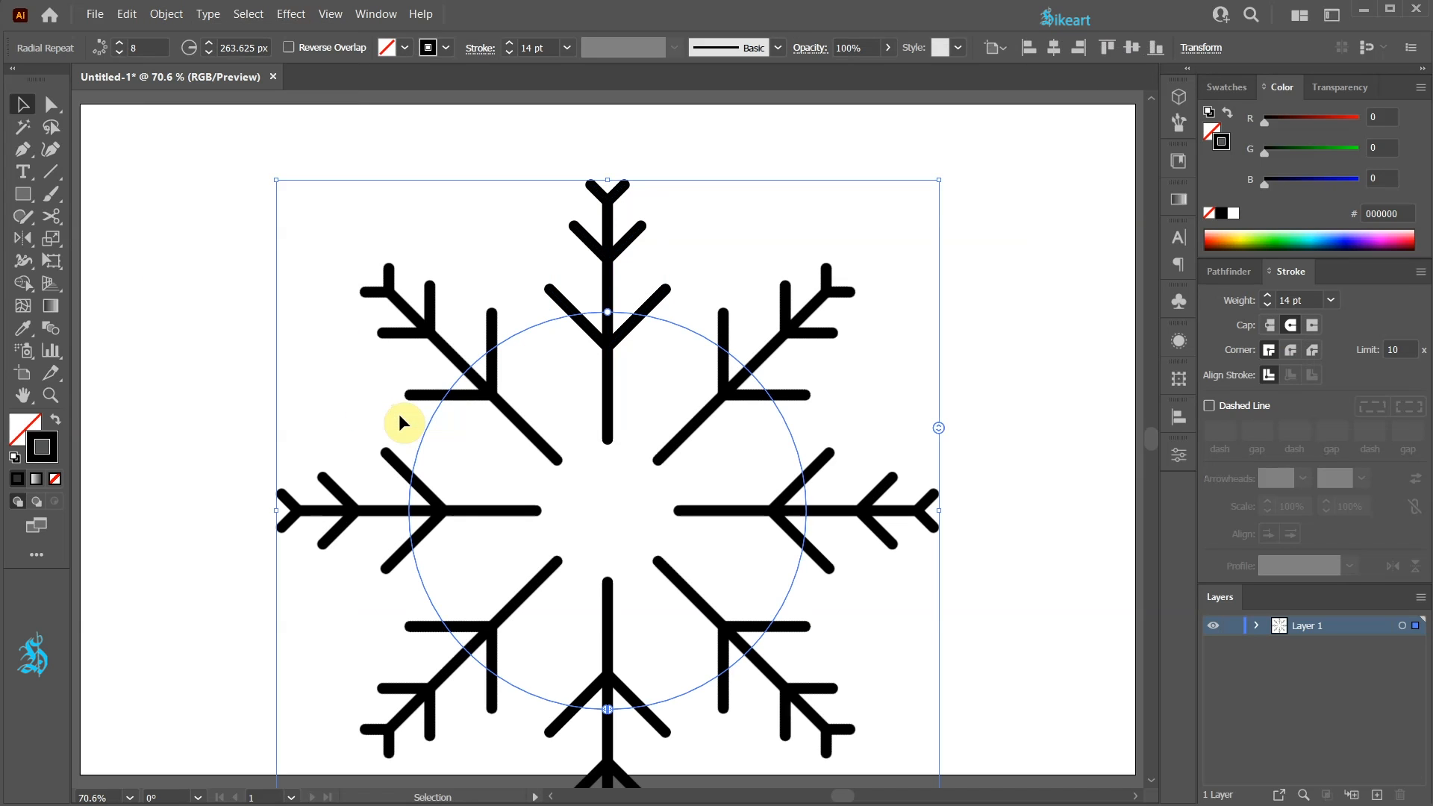
pyautogui.click(120, 54)
pyautogui.click(121, 54)
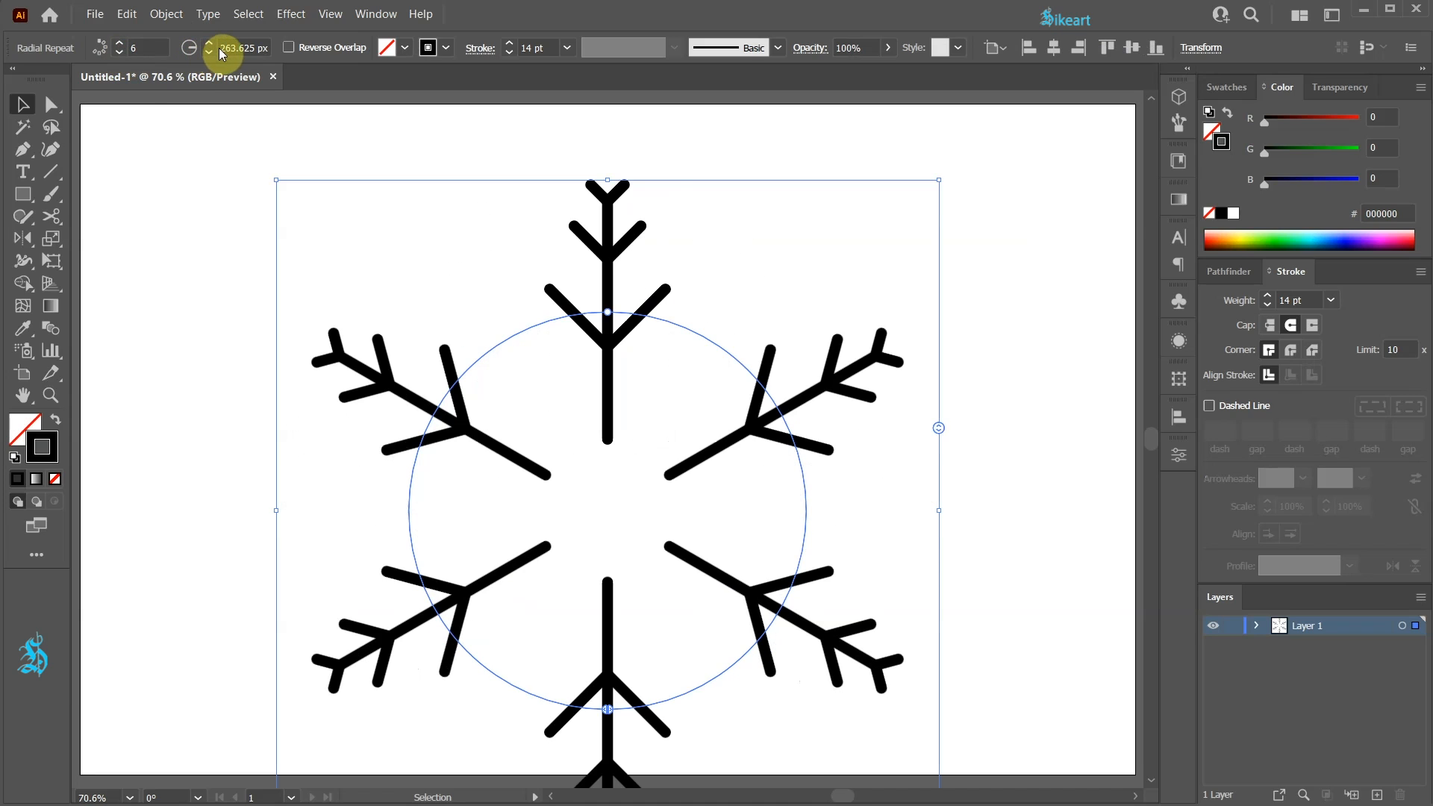
# - Reduce the radius of the radial repeat to 121 px
pyautogui.click(267, 47)
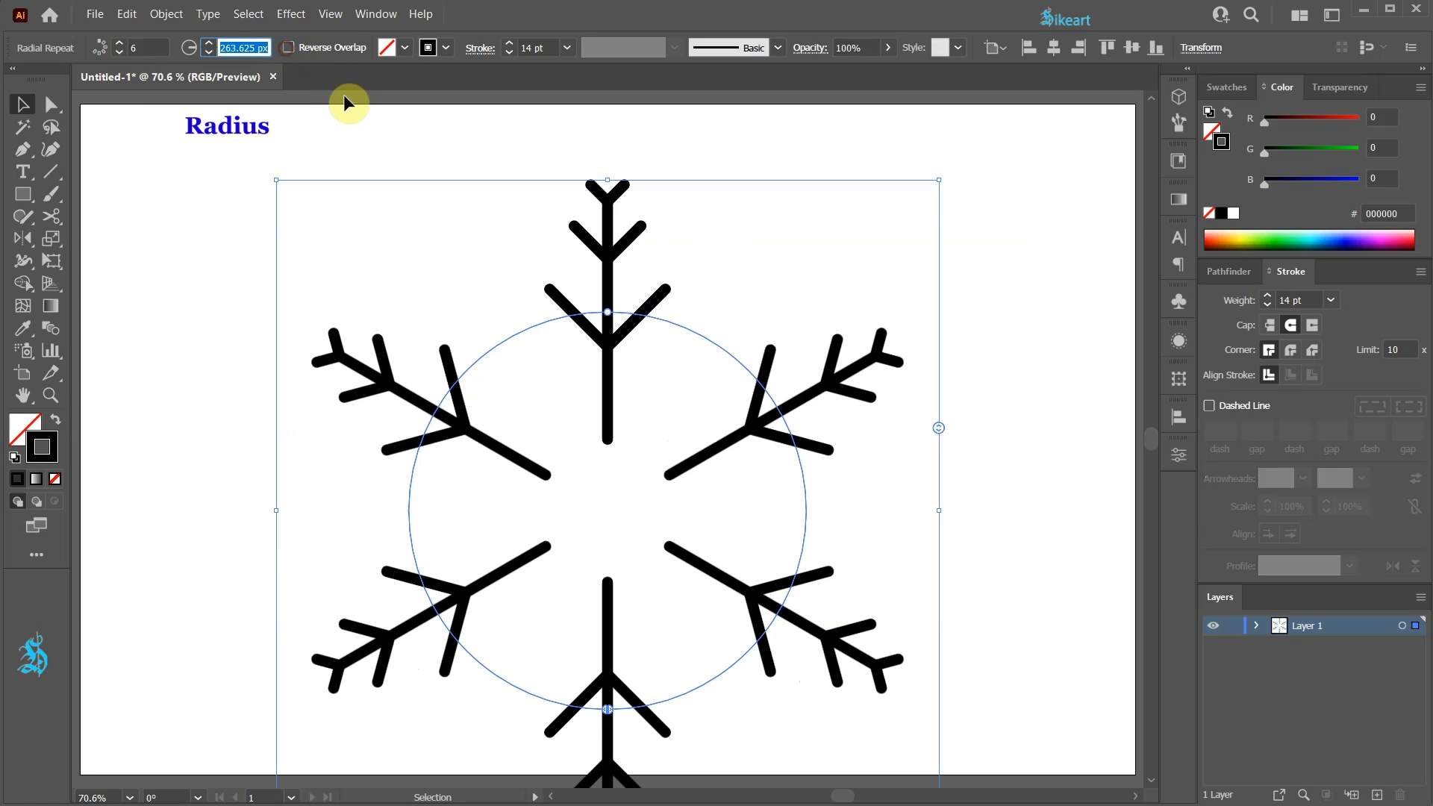
pyautogui.press('Down')
pyautogui.press('Down')
pyautogui.press('Down')
pyautogui.press('Down')
pyautogui.press('Down')
pyautogui.press('Down')
pyautogui.press('Down')
pyautogui.press('Down')
pyautogui.press('Down')
pyautogui.press('Down')
pyautogui.press('Down')
pyautogui.press('Down')
pyautogui.press('Down')
pyautogui.press('Down')
pyautogui.press('Down')
pyautogui.press('Down')
pyautogui.press('Down')
pyautogui.press('Down')
pyautogui.press('Down')
pyautogui.press('Down')
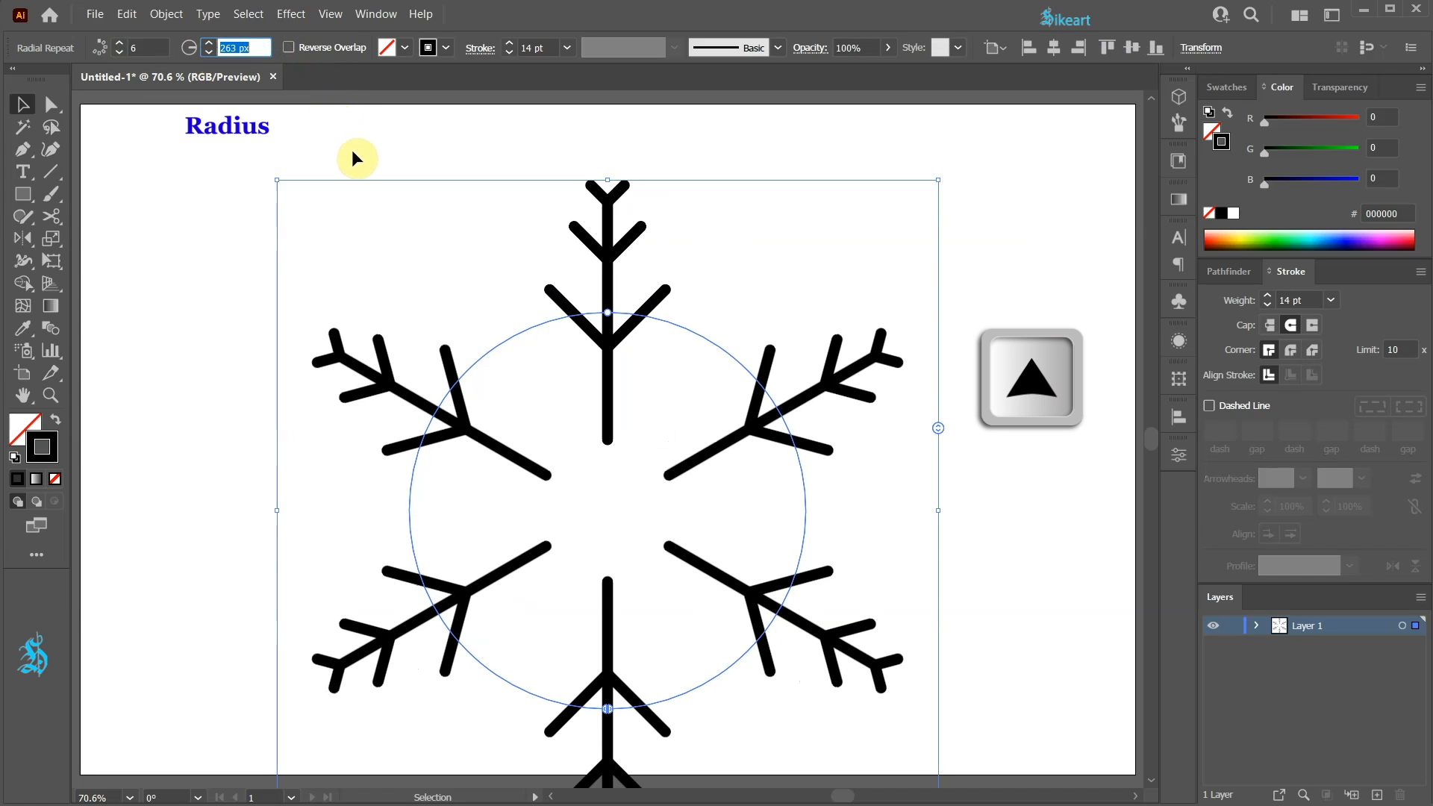
pyautogui.press('Down')
pyautogui.press('Down')
pyautogui.press('Down')
pyautogui.press('Down')
pyautogui.press('Down')
pyautogui.press('Down')
pyautogui.press('Down')
pyautogui.press('Down')
pyautogui.press('Down')
pyautogui.press('Down')
pyautogui.press('Down')
pyautogui.press('Down')
pyautogui.press('Down')
pyautogui.press('Down')
pyautogui.press('Down')
pyautogui.press('Down')
pyautogui.press('Down')
pyautogui.press('Down')
pyautogui.press('Down')
pyautogui.press('Down')
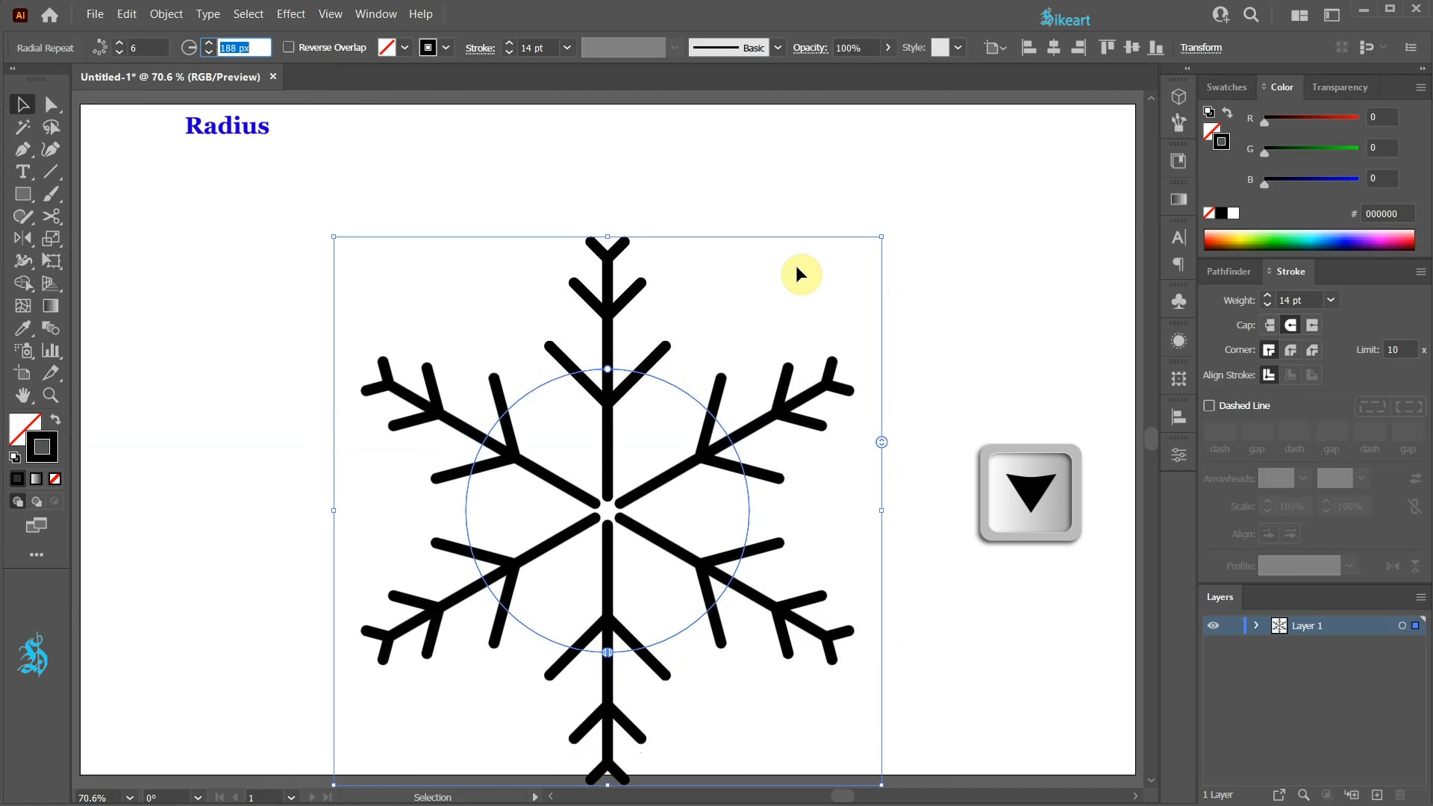
pyautogui.press('Down')
pyautogui.press('Down')
pyautogui.press('Down')
pyautogui.press('Down')
pyautogui.press('Down')
pyautogui.press('Down')
pyautogui.press('Down')
pyautogui.press('Down')
pyautogui.press('Down')
pyautogui.press('Down')
pyautogui.press('Down')
pyautogui.press('Down')
pyautogui.press('Down')
pyautogui.press('Down')
pyautogui.press('Down')
pyautogui.press('Down')
pyautogui.press('Down')
pyautogui.press('Down')
pyautogui.press('Down')
pyautogui.press('Down')
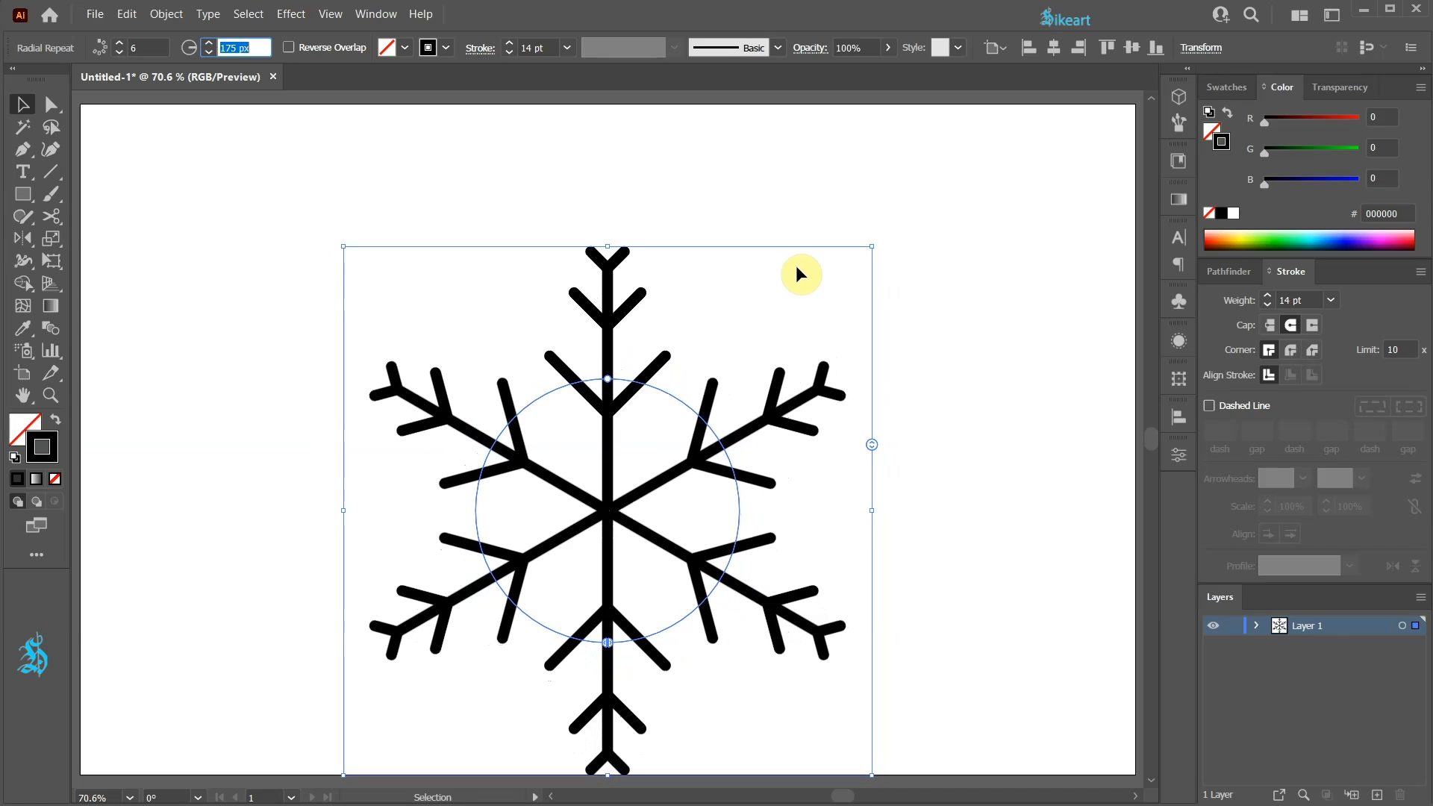
pyautogui.press('Down')
pyautogui.press('Down')
pyautogui.press('Down')
pyautogui.press('Down')
pyautogui.press('Down')
pyautogui.press('Down')
pyautogui.press('Down')
pyautogui.press('Down')
pyautogui.press('Down')
pyautogui.press('Down')
pyautogui.press('Down')
pyautogui.press('Down')
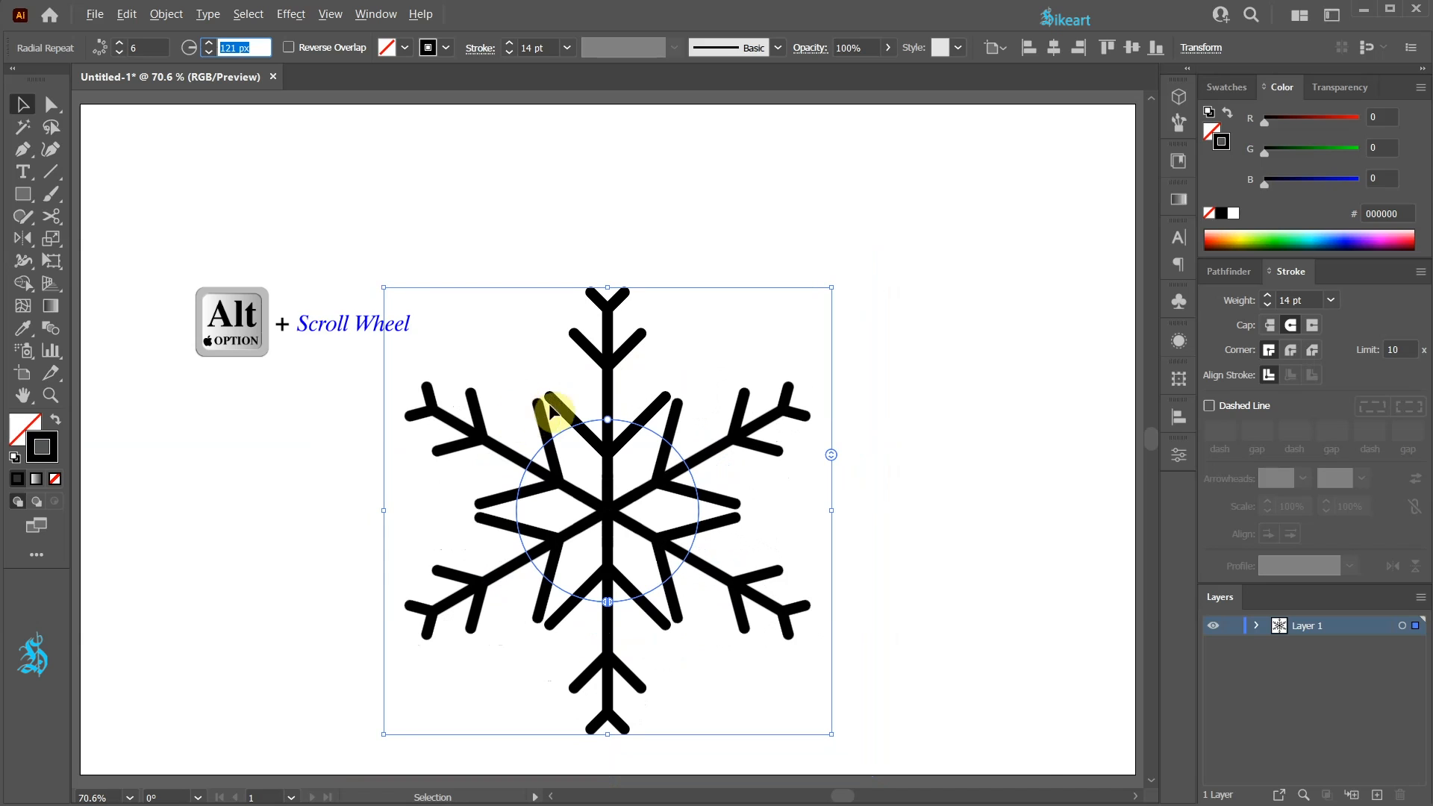
# - Fine-tune the radial repeat's radius until the longest branch tips of neighbouring arms meet and form a star
pyautogui.scroll(7, 521, 410)
pyautogui.click(243, 47)
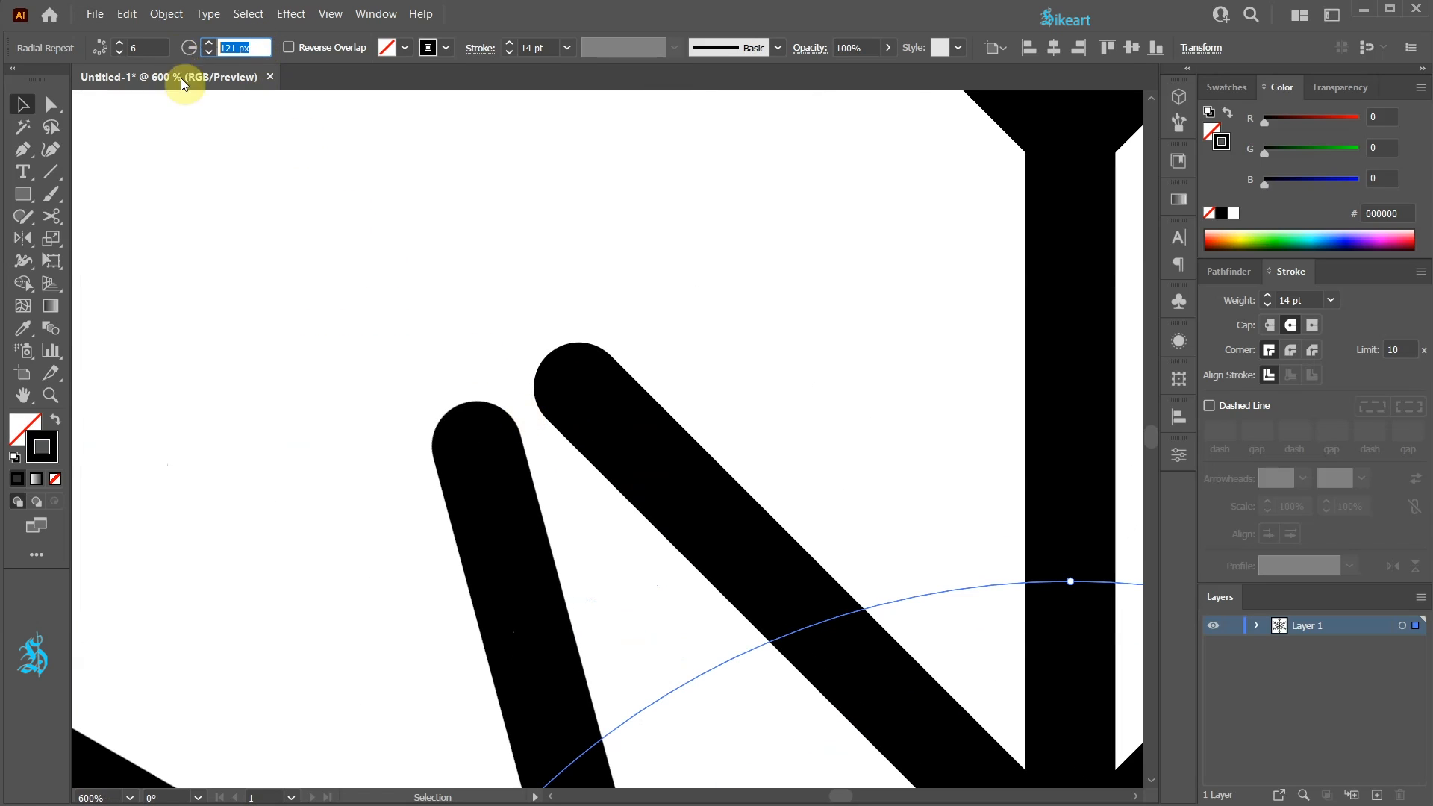
pyautogui.press('Down')
pyautogui.press('Down')
pyautogui.press('Down')
pyautogui.press('Down')
pyautogui.press('Down')
pyautogui.press('Down')
pyautogui.press('Down')
pyautogui.press('Down')
pyautogui.press('Down')
pyautogui.press('Down')
pyautogui.press('Down')
pyautogui.press('Down')
pyautogui.press('Down')
pyautogui.press('Down')
pyautogui.press('Down')
pyautogui.press('Down')
pyautogui.press('Down')
pyautogui.press('Down')
pyautogui.press('Down')
pyautogui.press('Up')
# - Move the snowflake up to the centre of the artboard and deselect it
pyautogui.hotkey('ctrl', '0')
pyautogui.moveTo(607, 482); pyautogui.dragTo(600, 445)
pyautogui.click(886, 482)
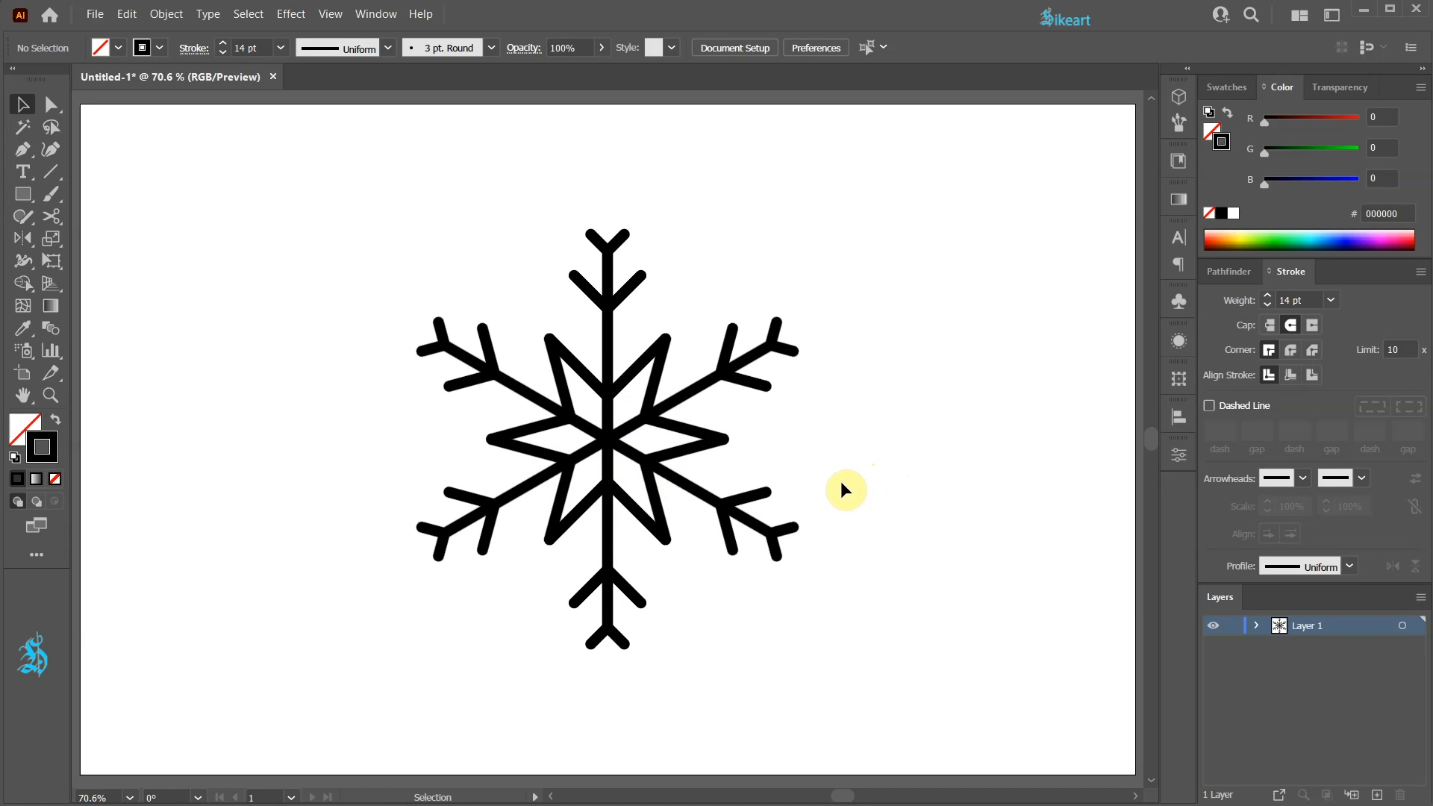
# - Isolate the vertical stem inside the radial repeat and move its bottom anchor up to the snowflake's centre at Y 445 px
pyautogui.doubleClick(610, 425)
pyautogui.click(608, 414)
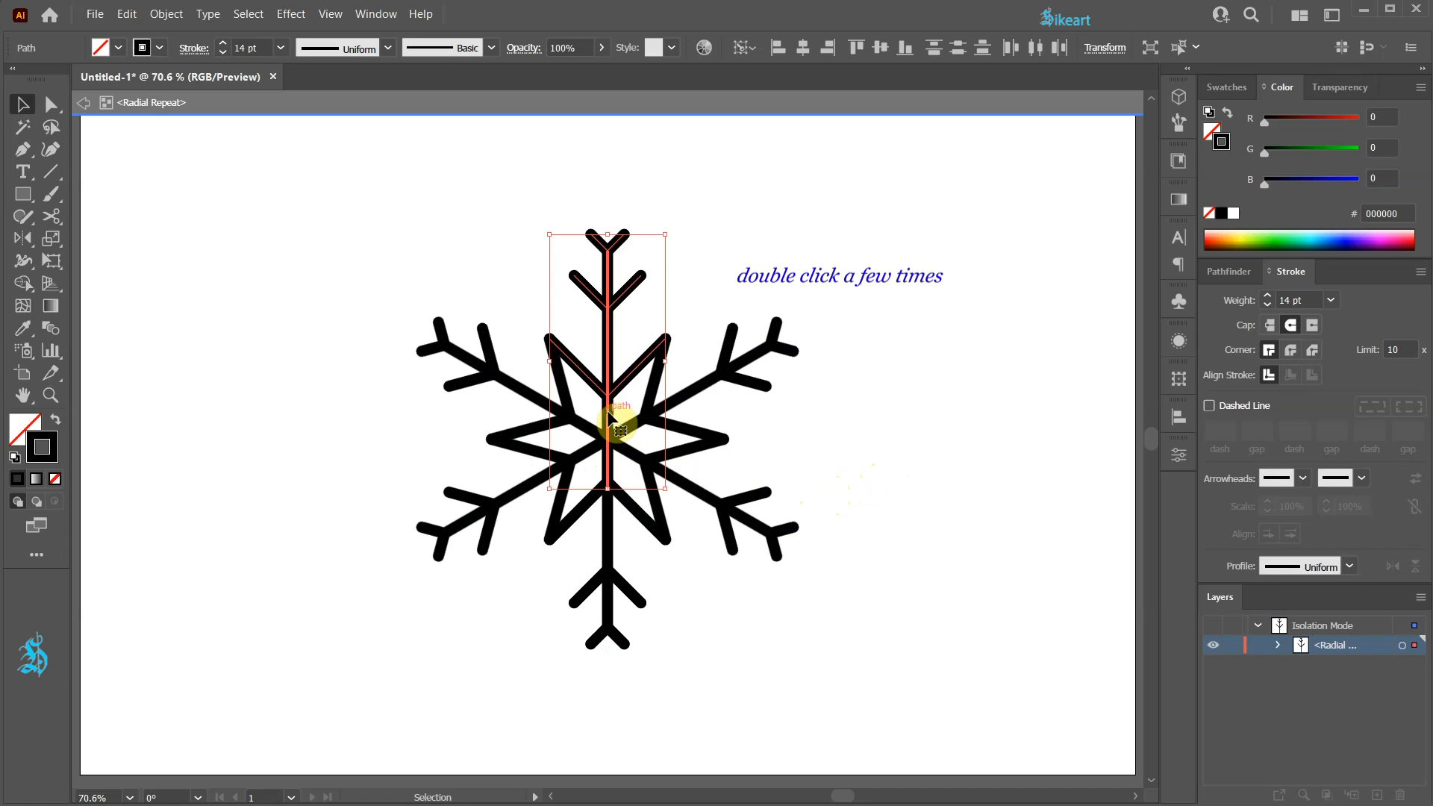
pyautogui.doubleClick(608, 415)
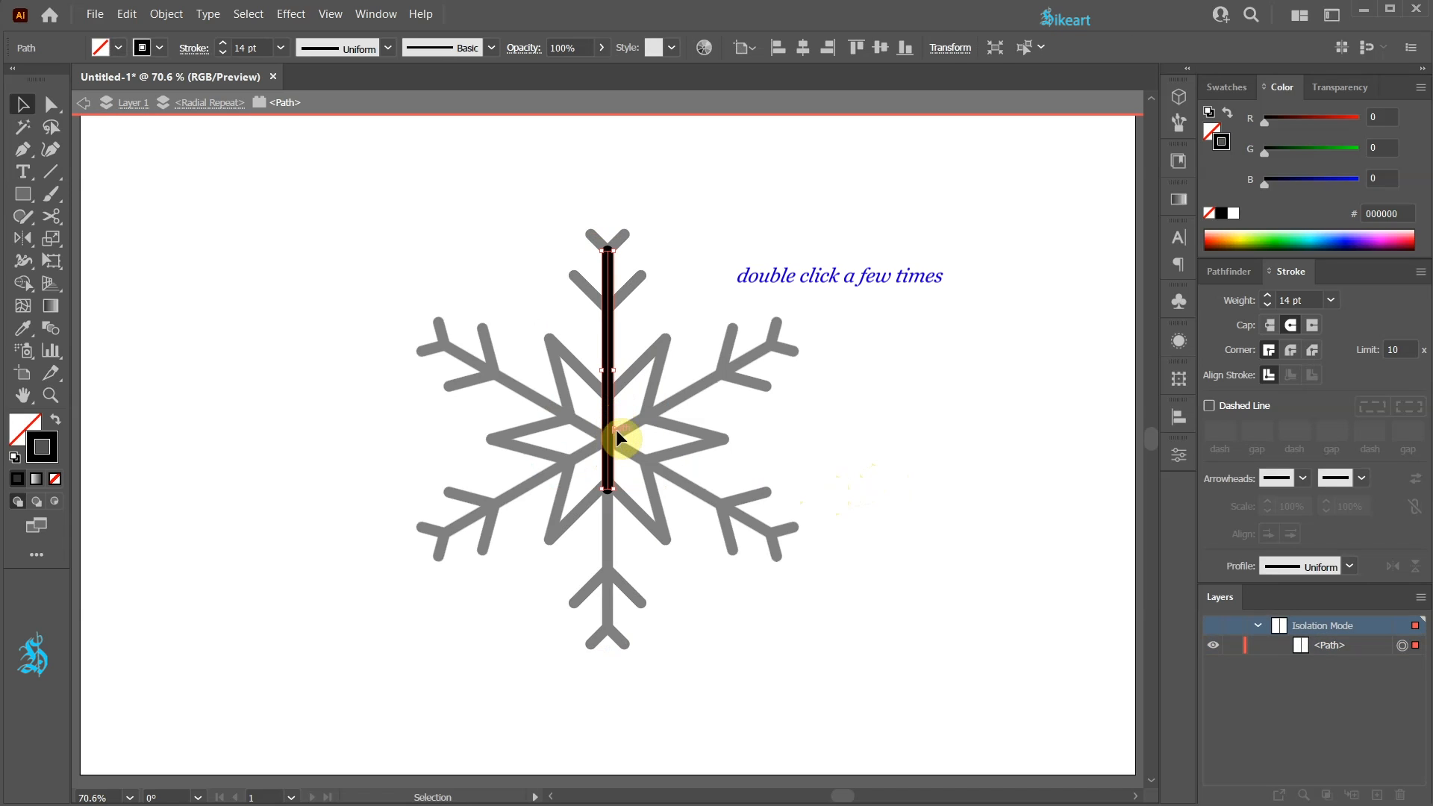
pyautogui.press('a')
pyautogui.moveTo(607, 489)
pyautogui.mouseDown()
pyautogui.moveTo(608, 432)
pyautogui.moveTo(608, 486)
pyautogui.mouseUp()
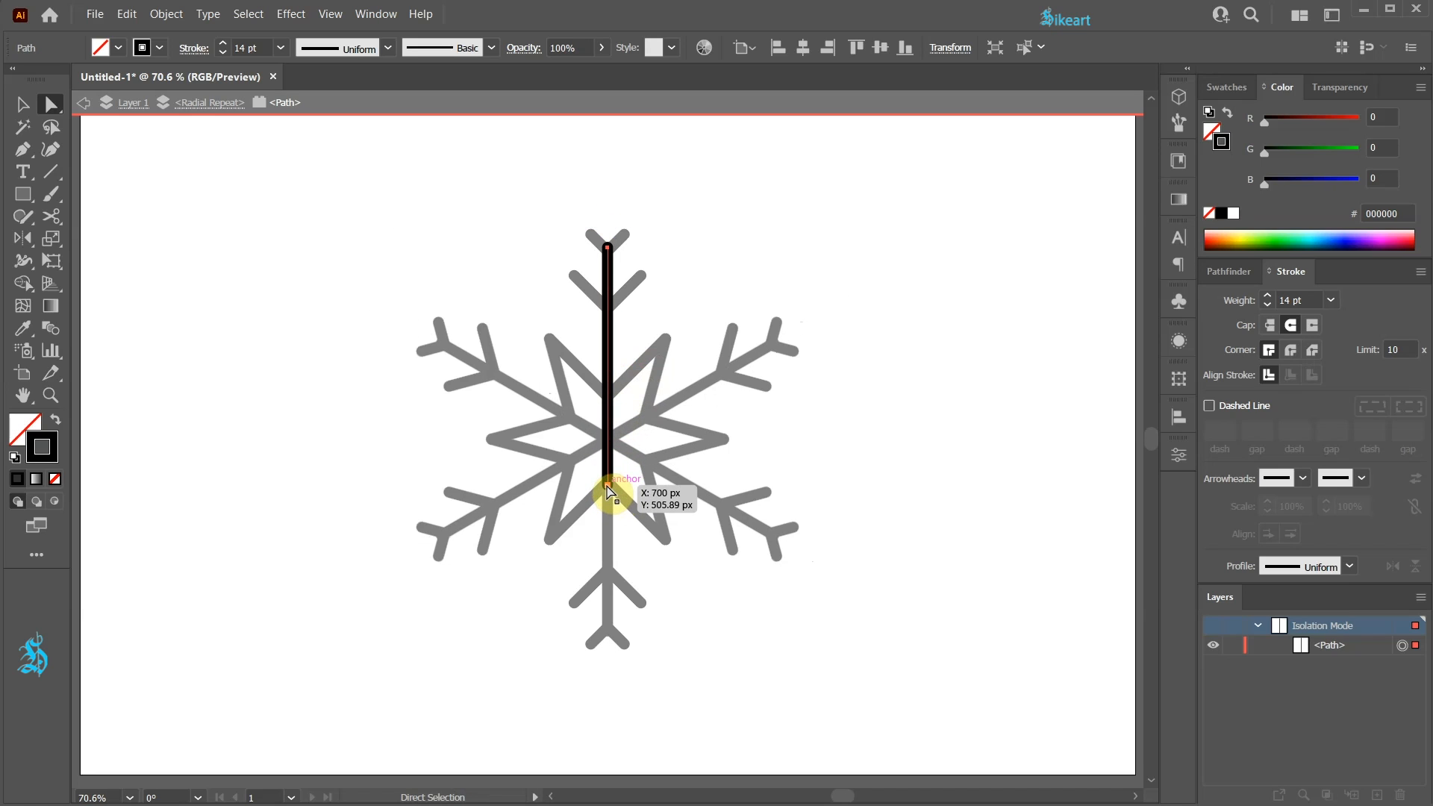
pyautogui.click(608, 486)
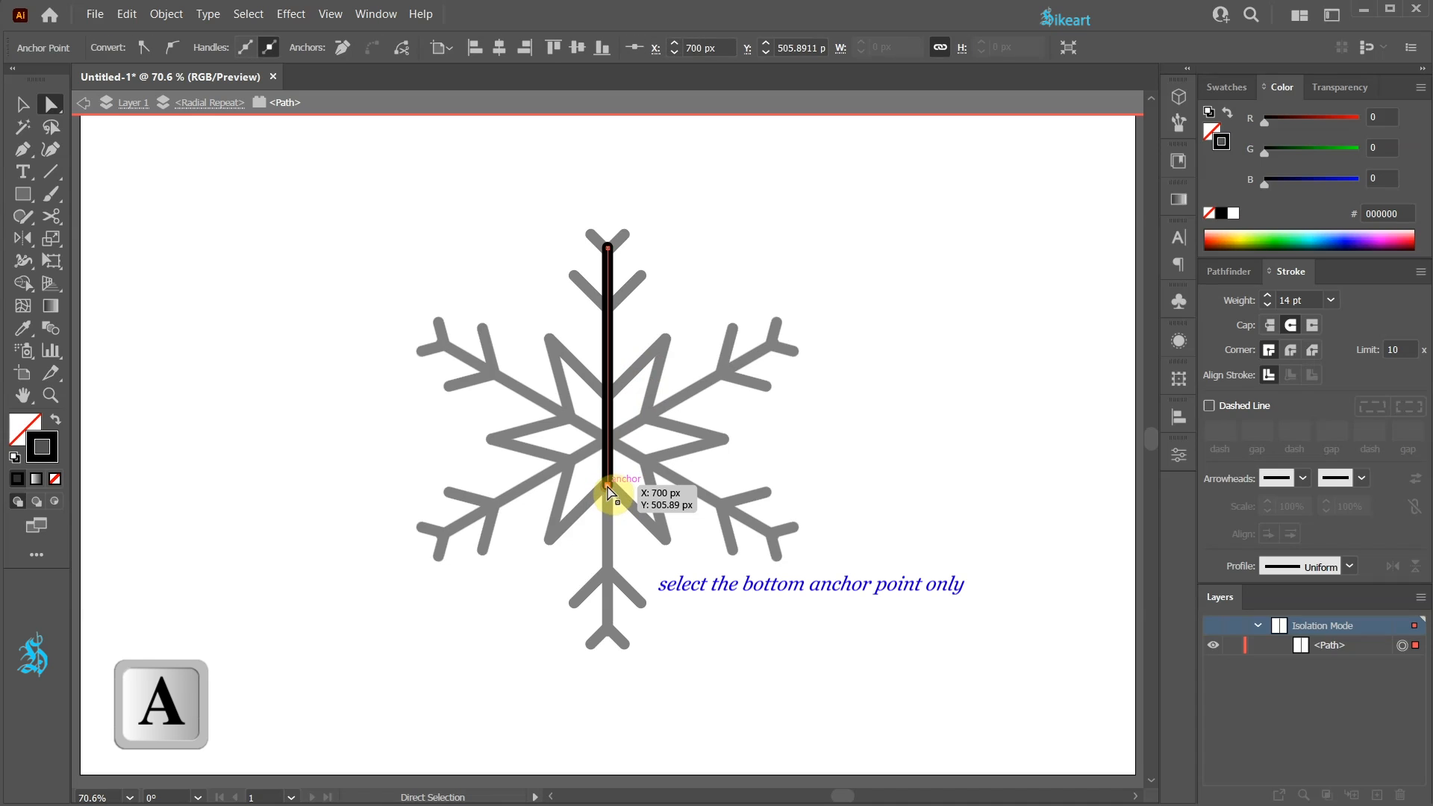
pyautogui.moveTo(609, 483); pyautogui.dragTo(610, 427)
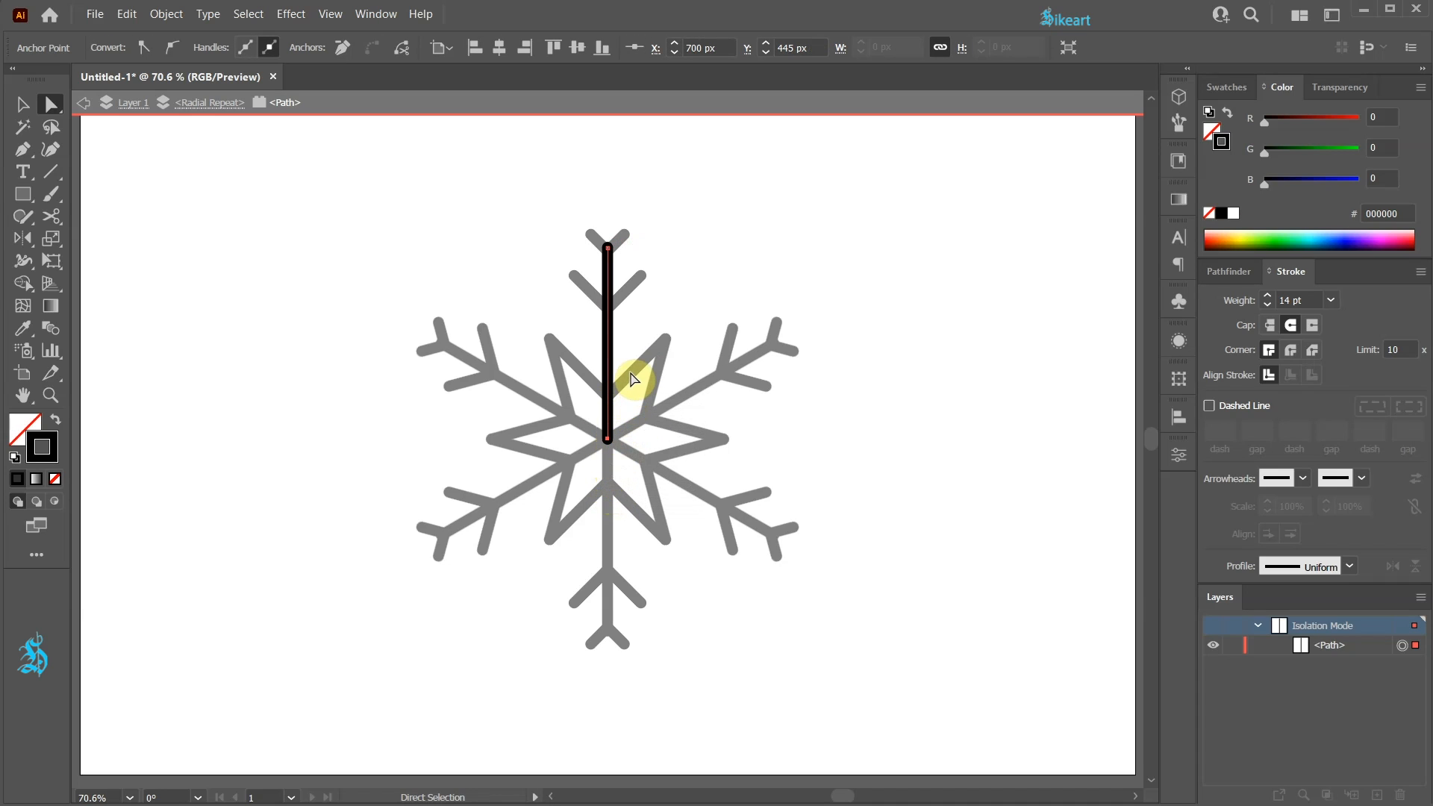
# - Try to widen the central star by moving the inner anchors of the longest branches up the stem to about Y 338 px
pyautogui.click(215, 105)
pyautogui.click(638, 367)
pyautogui.scroll(2, 612, 365)
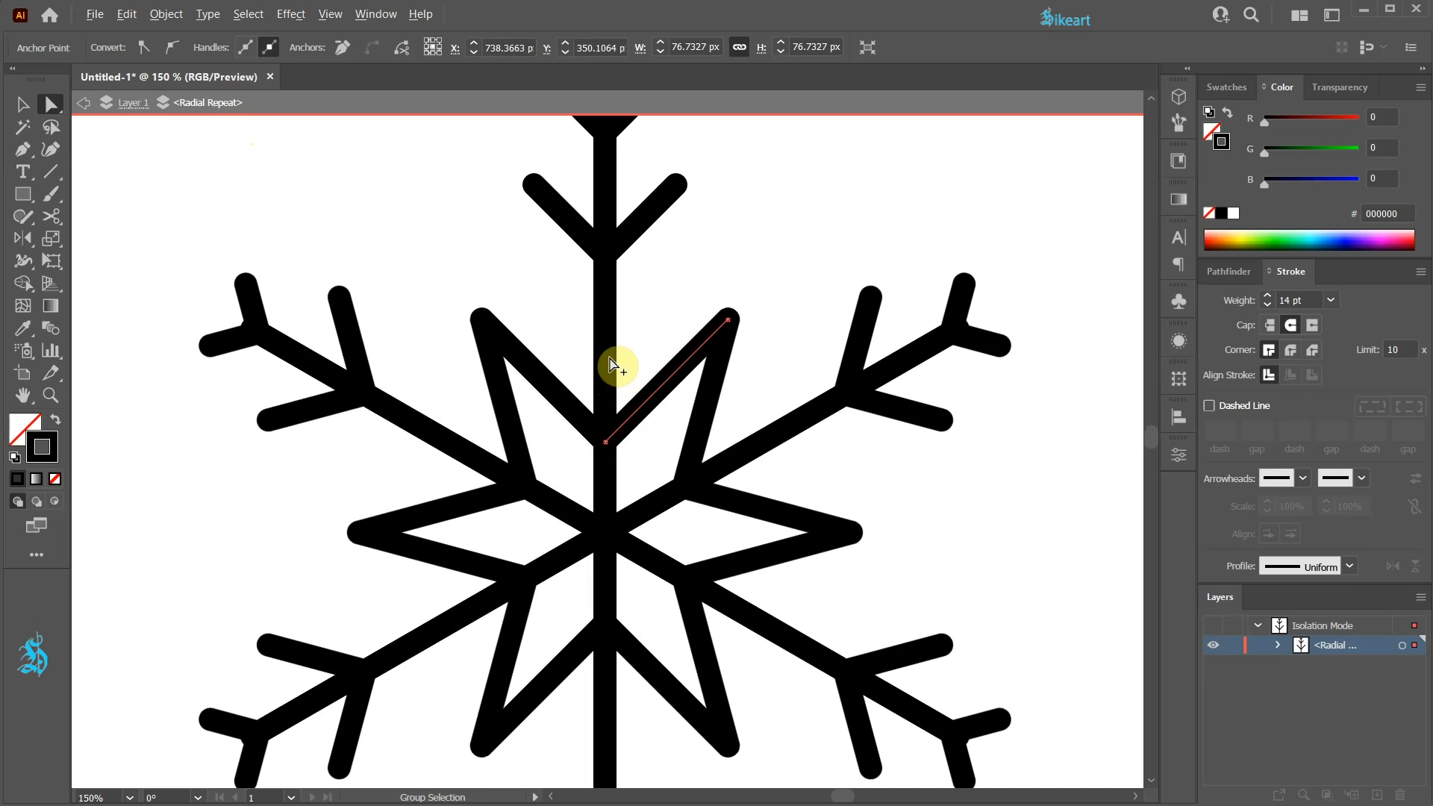
pyautogui.moveTo(605, 442); pyautogui.dragTo(606, 361)
pyautogui.scroll(-3, 647, 485)
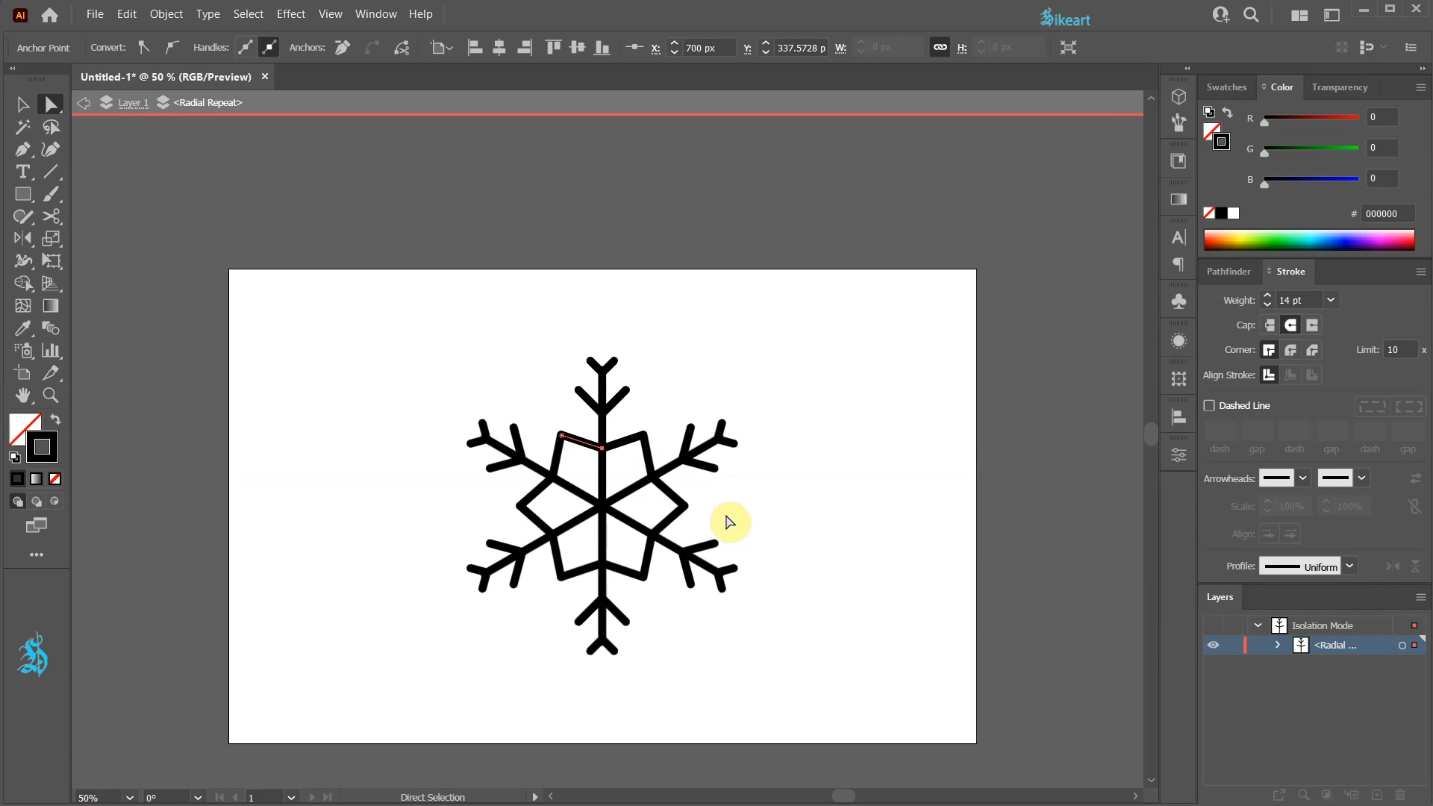
pyautogui.press('v')
pyautogui.click(785, 543)
# - Undo the moves of the longest branches' inner anchors
pyautogui.hotkey('ctrl', 'z')
pyautogui.hotkey('ctrl', 'z')
pyautogui.hotkey('ctrl', 'z')
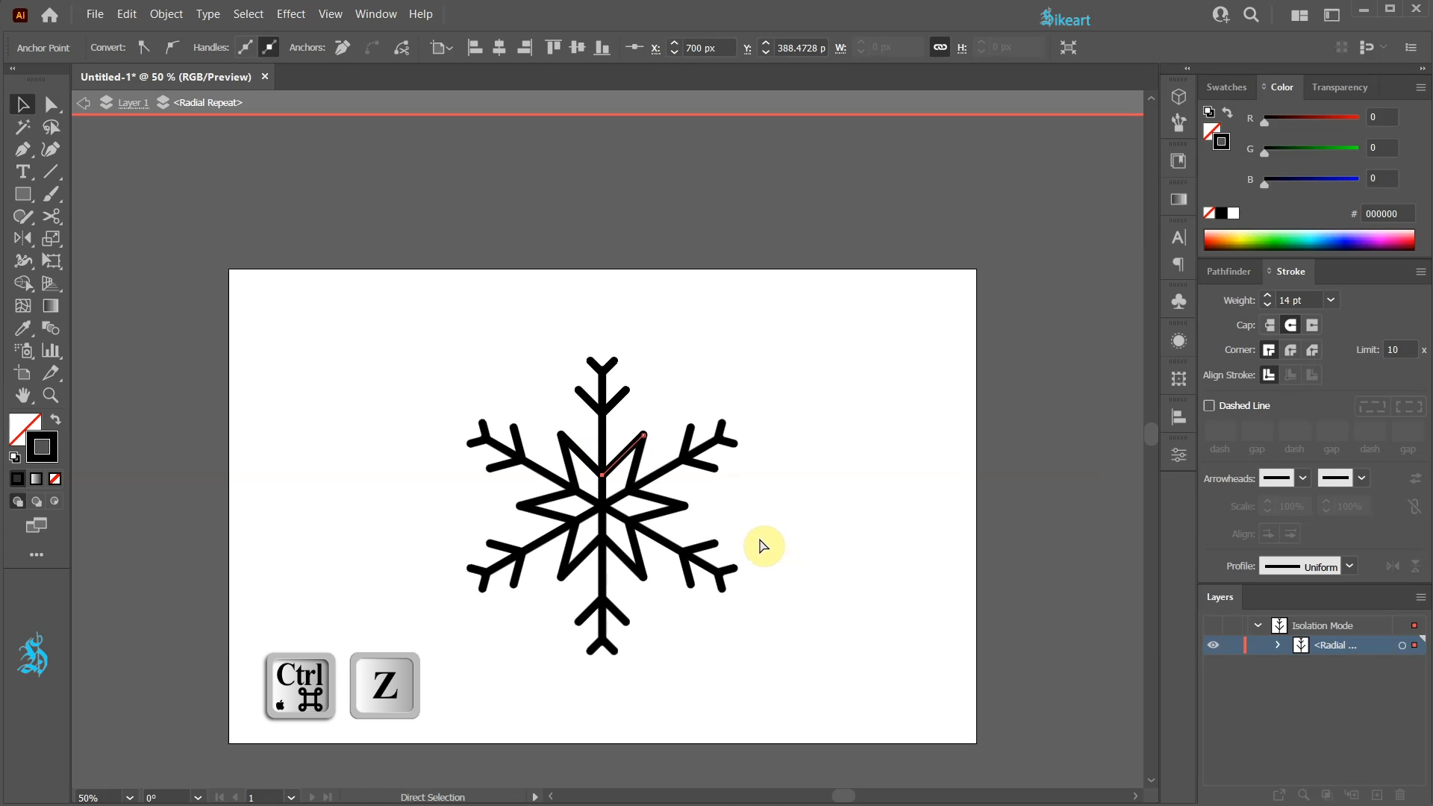
# - Deselect the branch, exit the radial repeat's isolation mode and fit the artboard in the window
pyautogui.click(766, 547)
pyautogui.doubleClick(838, 575)
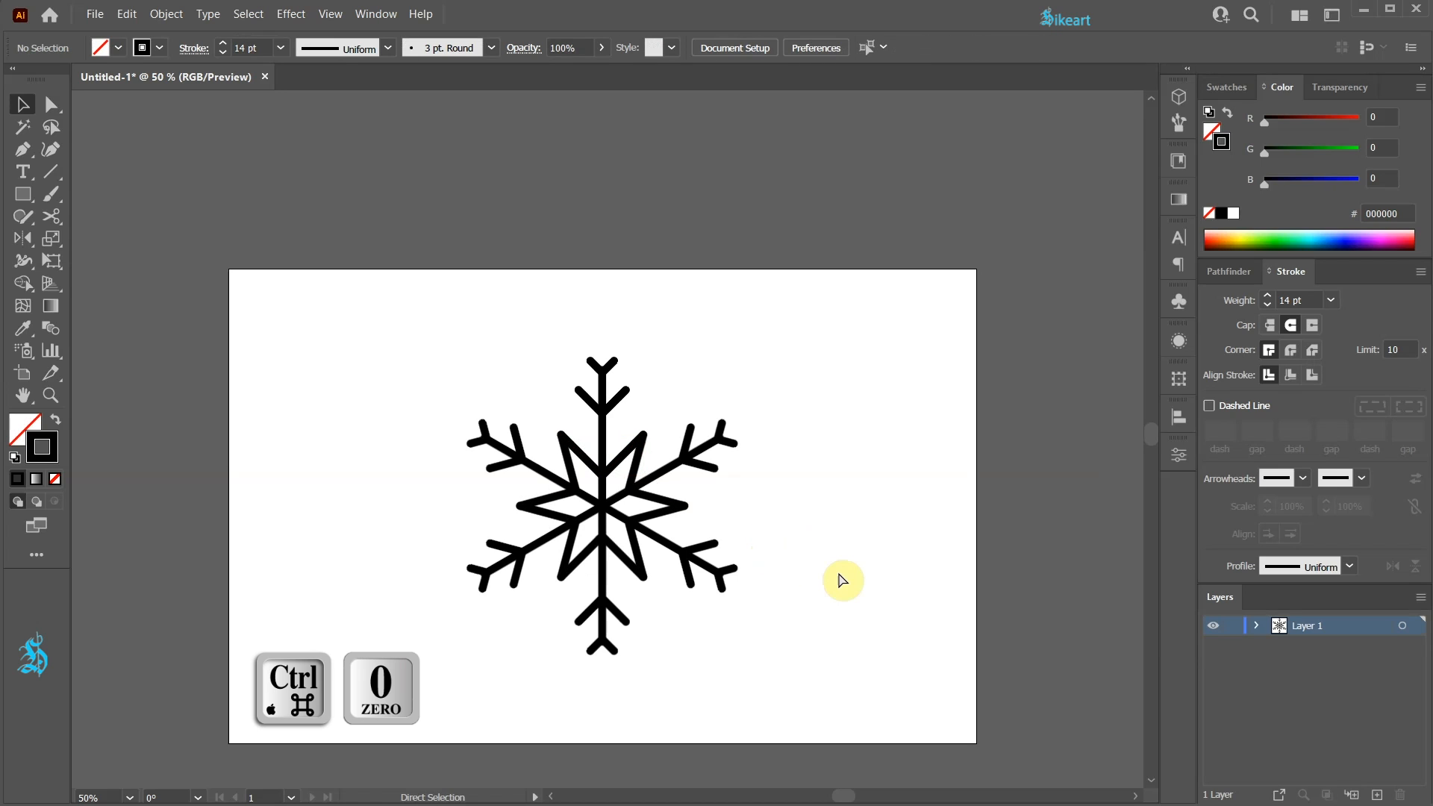
pyautogui.hotkey('ctrl', '0')
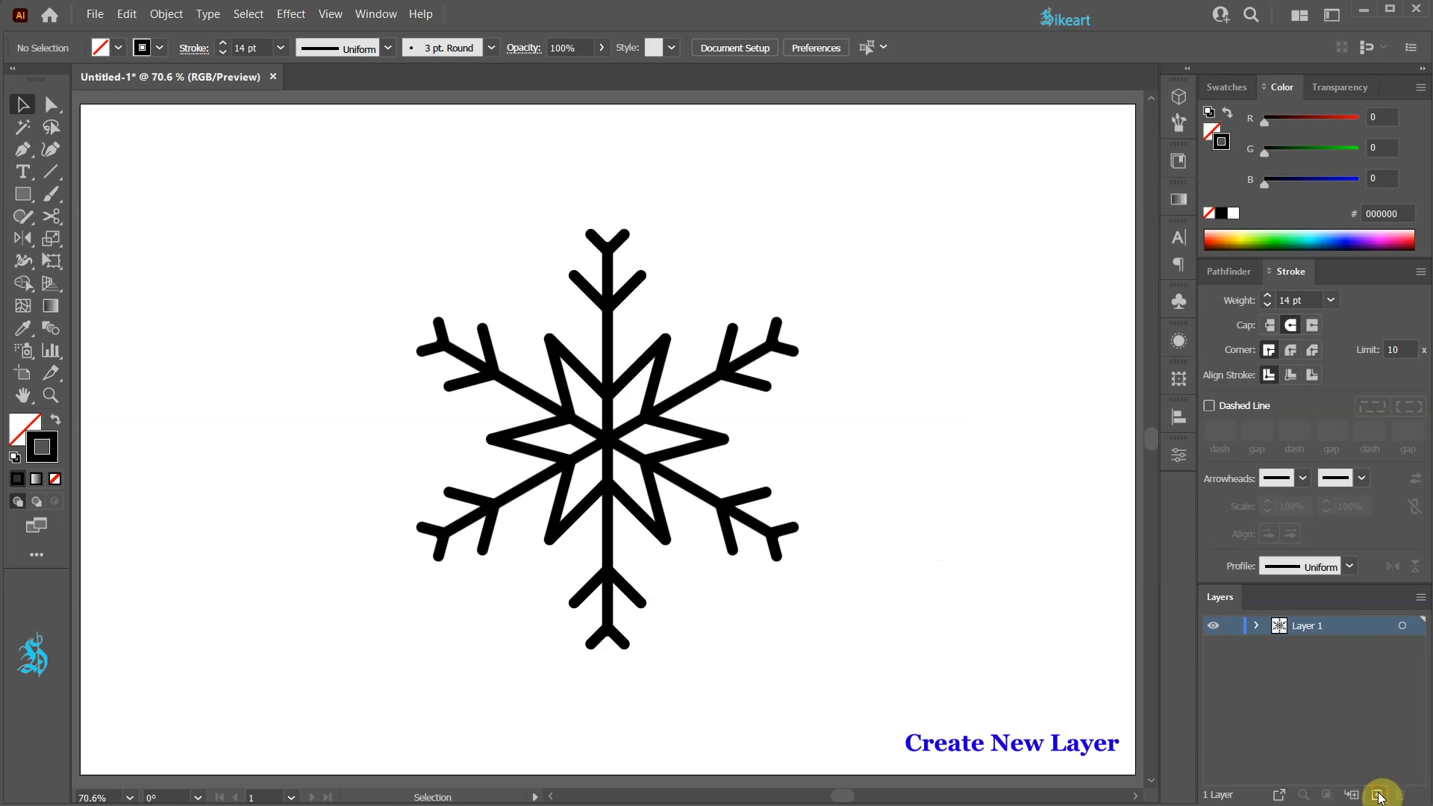
# - Create a new layer, place it below Layer 1 and target it
pyautogui.click(1377, 793)
pyautogui.moveTo(1363, 640); pyautogui.dragTo(1368, 653)
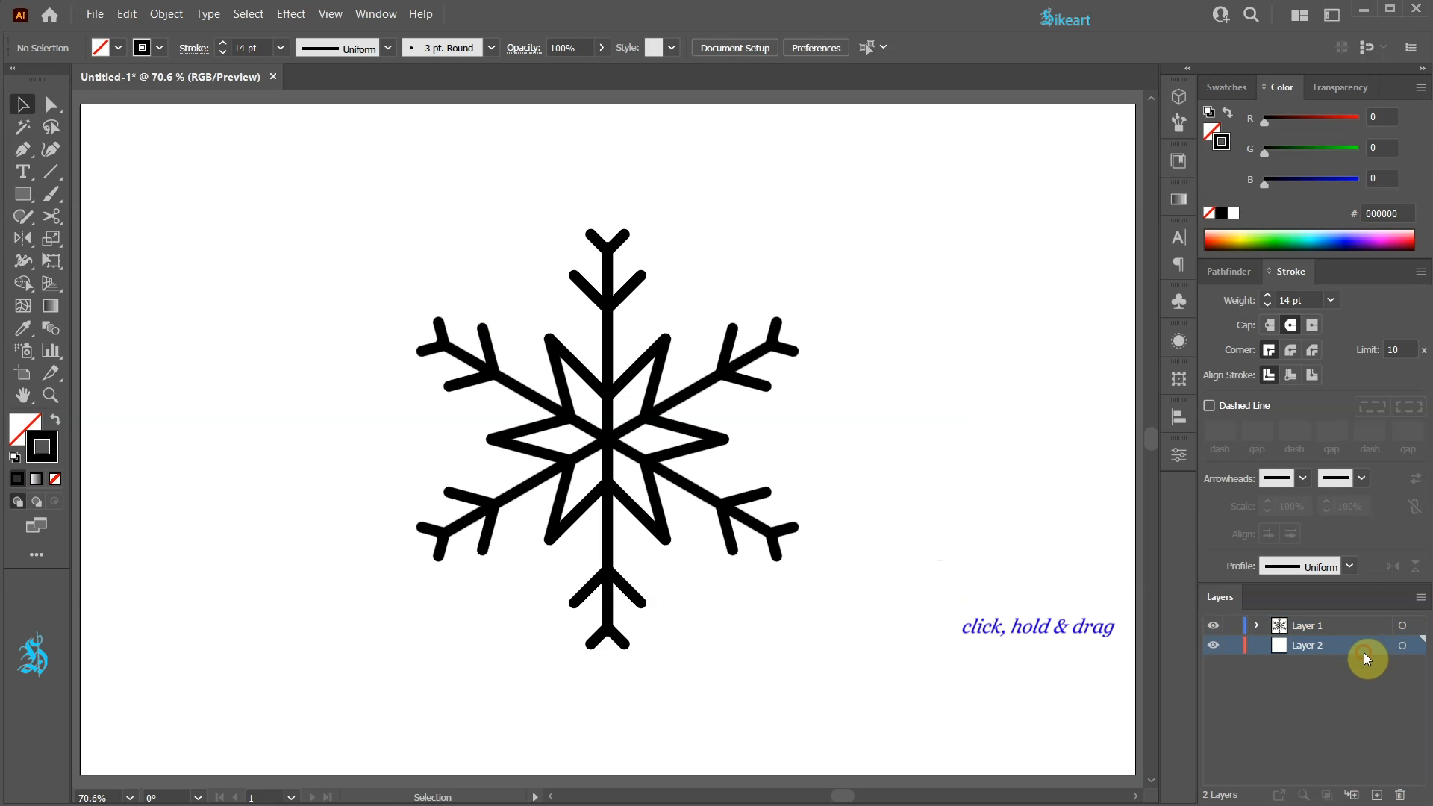
pyautogui.click(1402, 646)
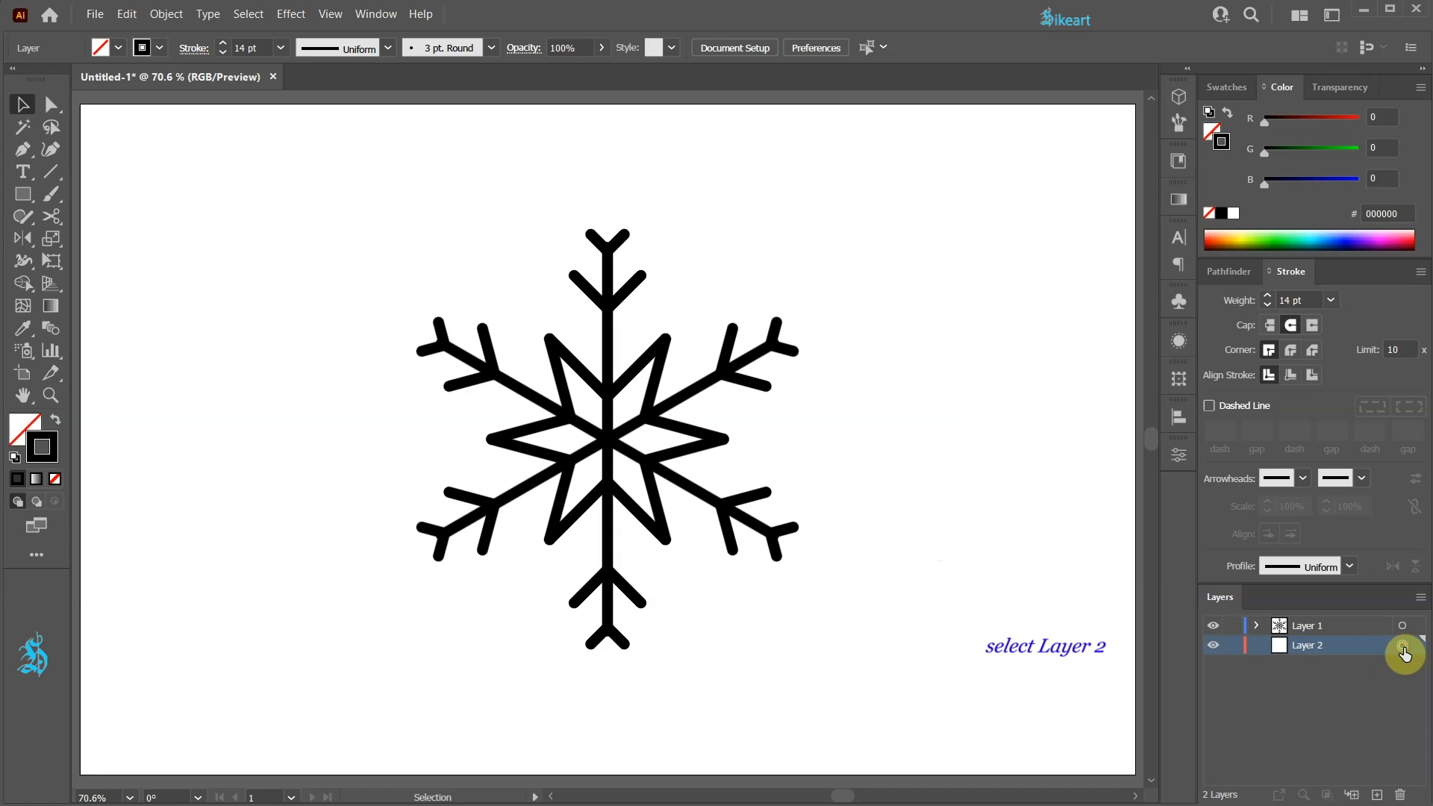
# - Swap fill and stroke so that the stroke is none, and set the fill to the red swatch
pyautogui.hotkey('shift', 'x')
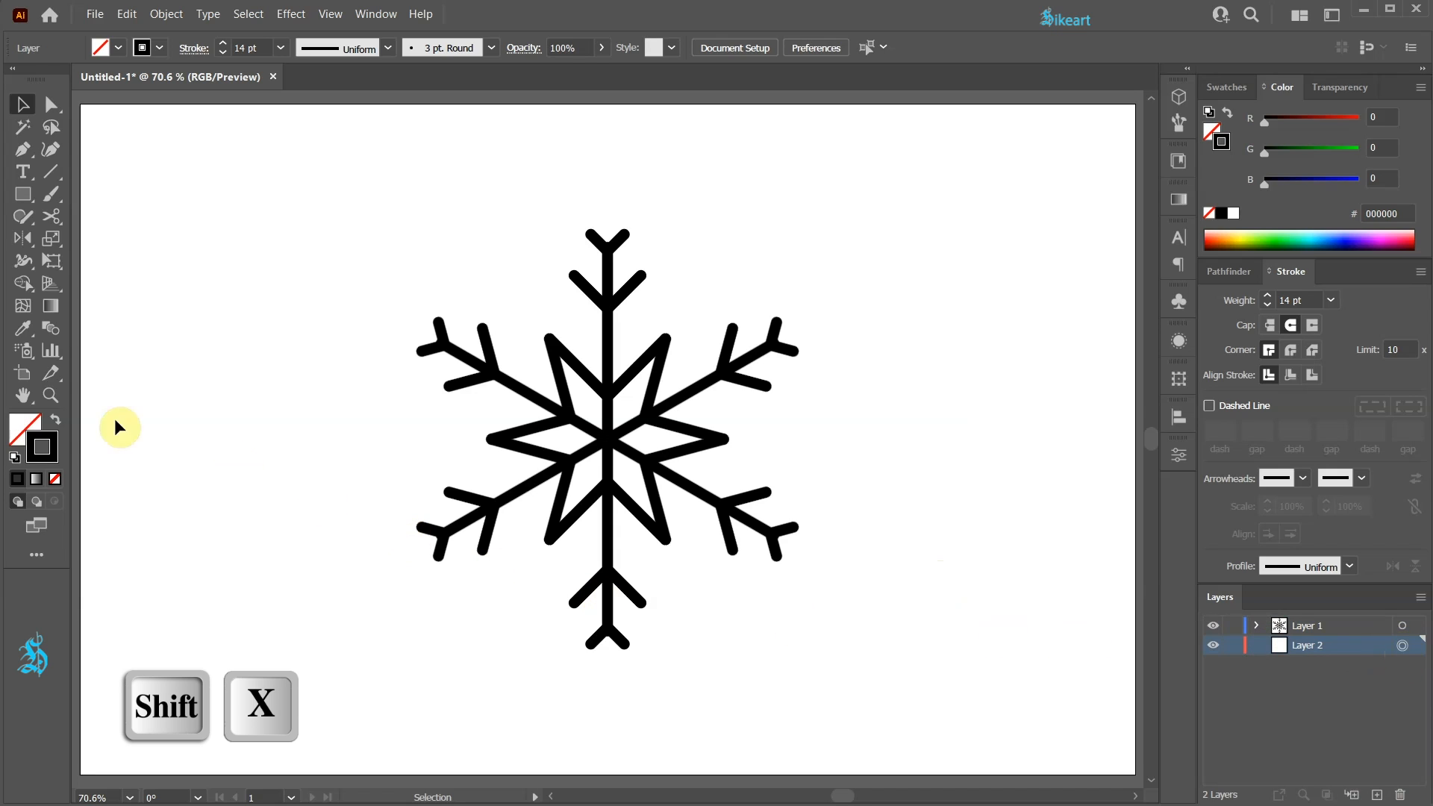
pyautogui.click(56, 420)
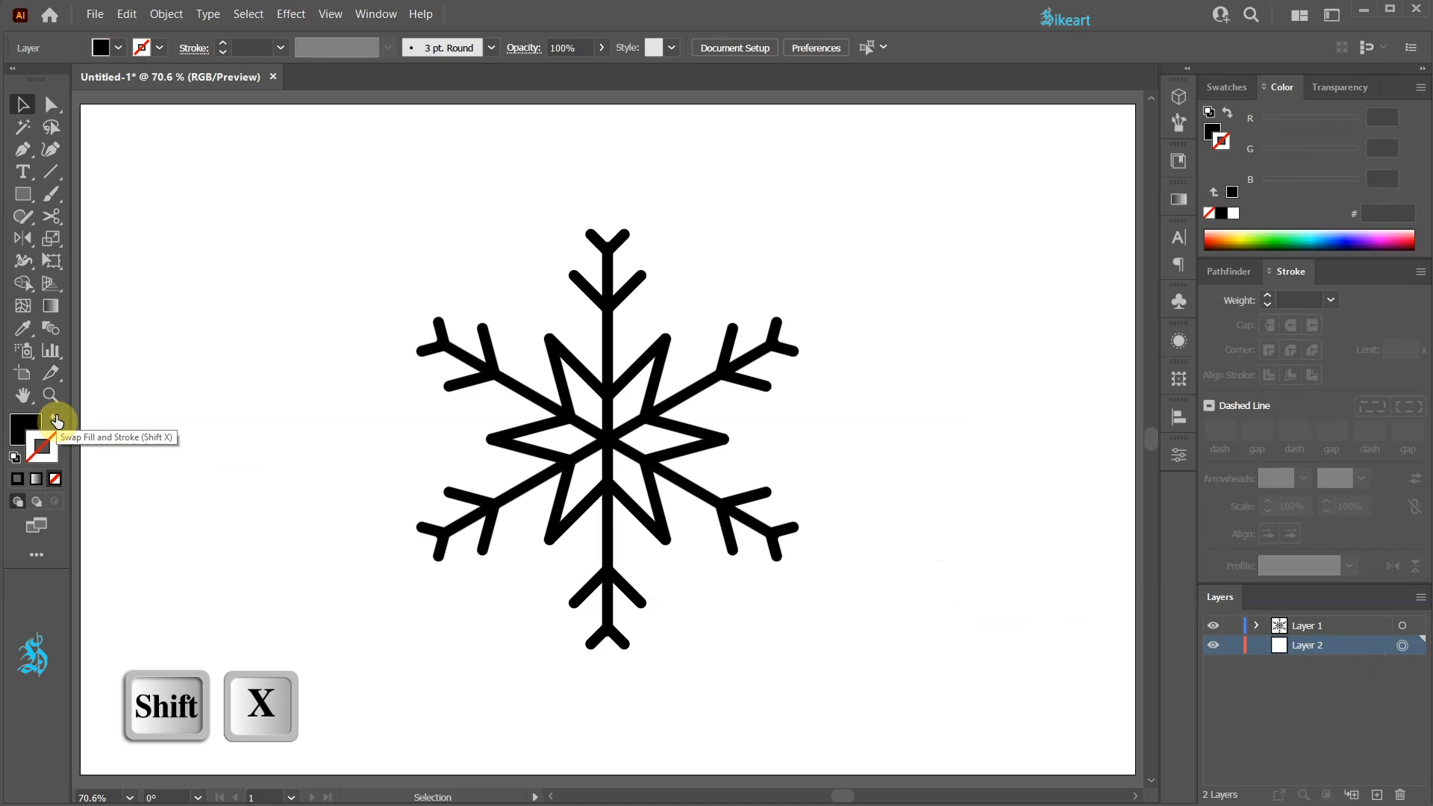
pyautogui.click(30, 428)
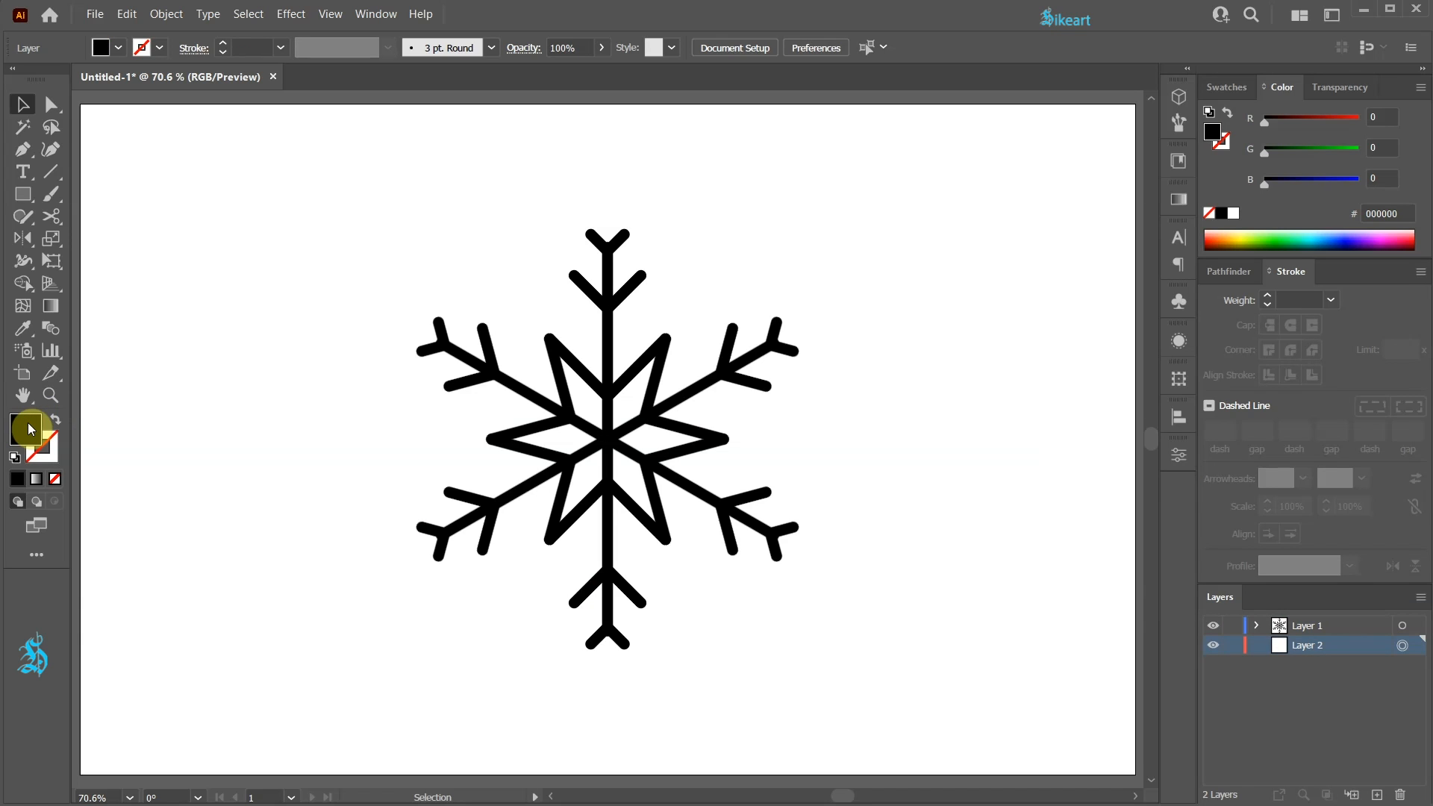
pyautogui.click(1226, 87)
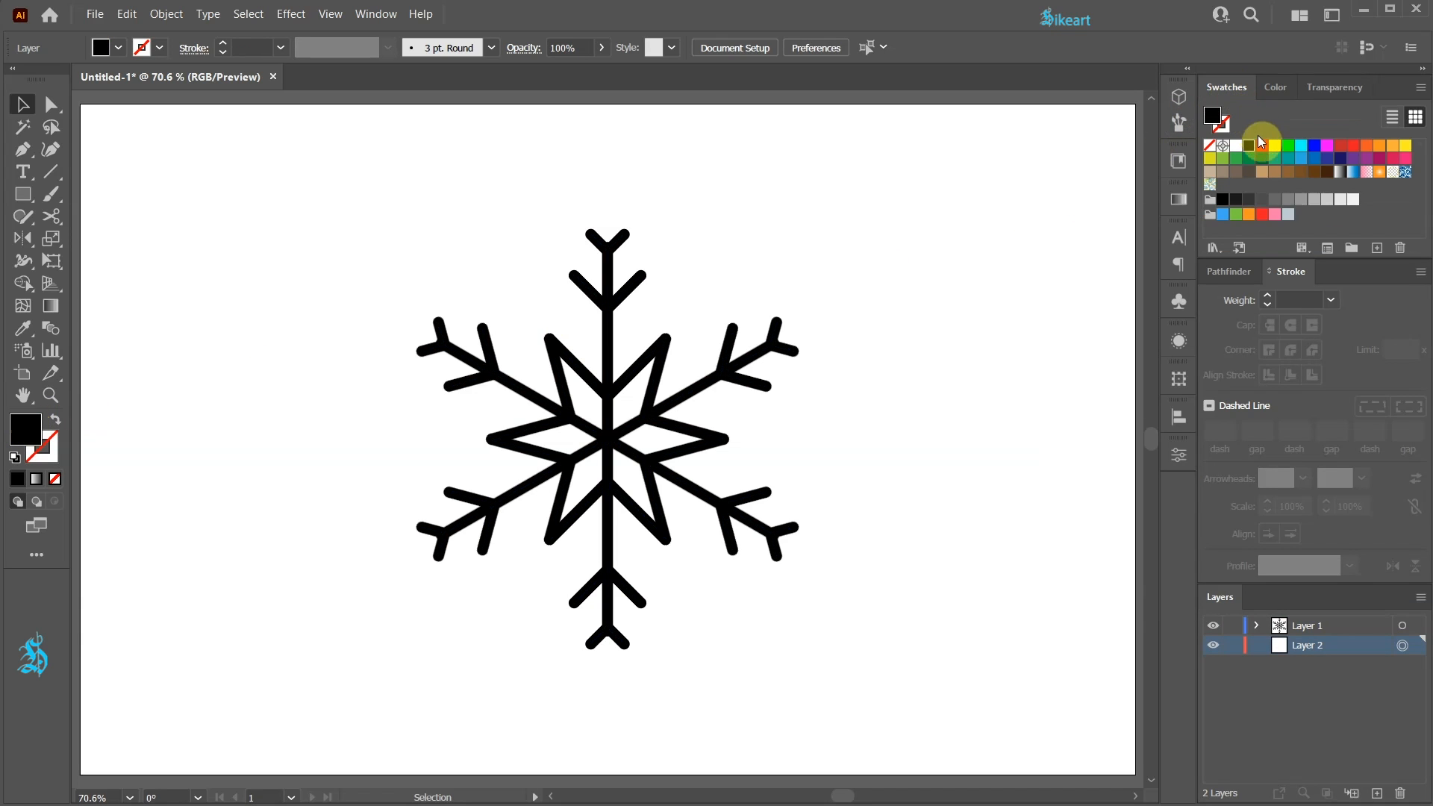
pyautogui.click(1261, 145)
# - Add a 1400 × 890 px red rectangle from the artboard's top-left corner on Layer 2 and lock that layer
pyautogui.press('m')
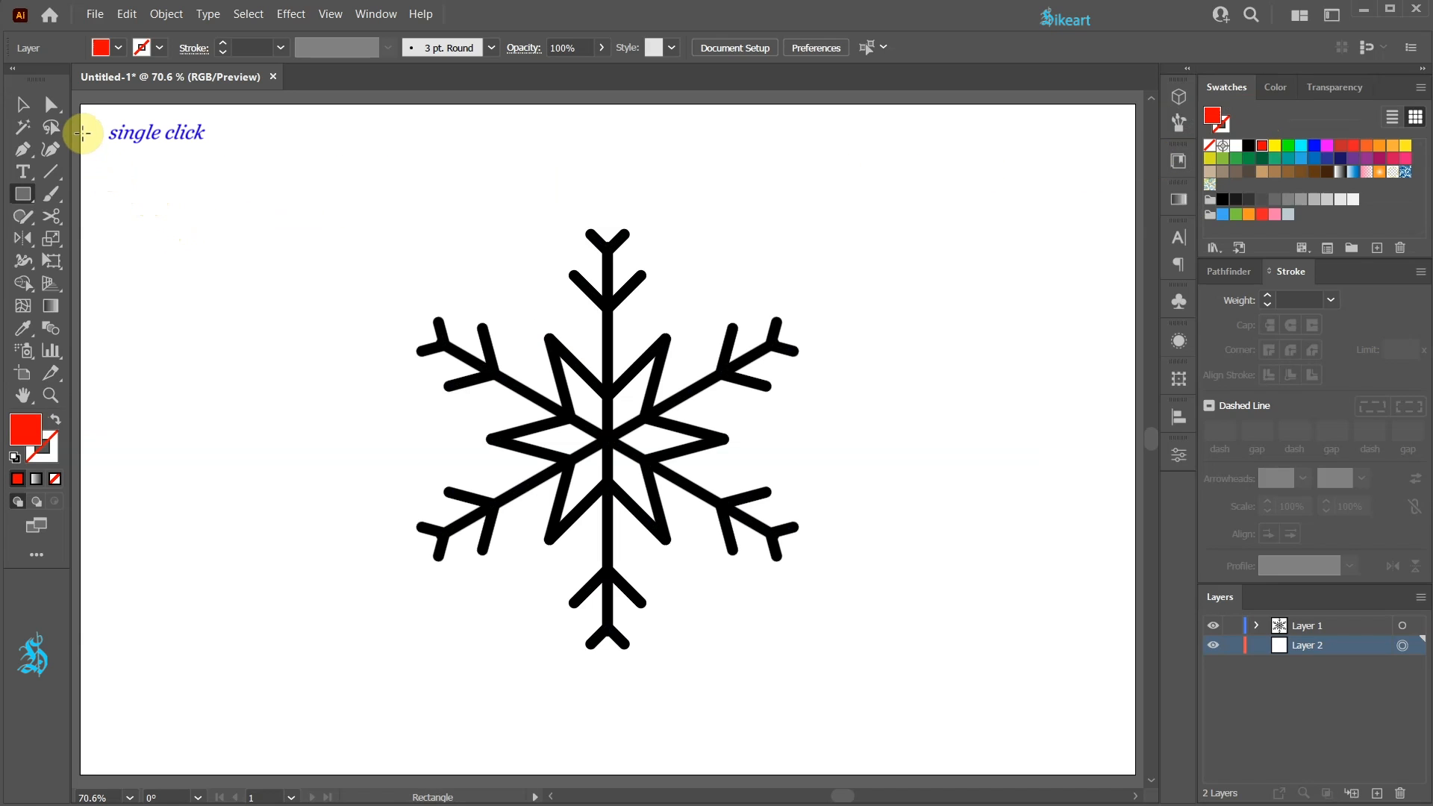
pyautogui.click(79, 107)
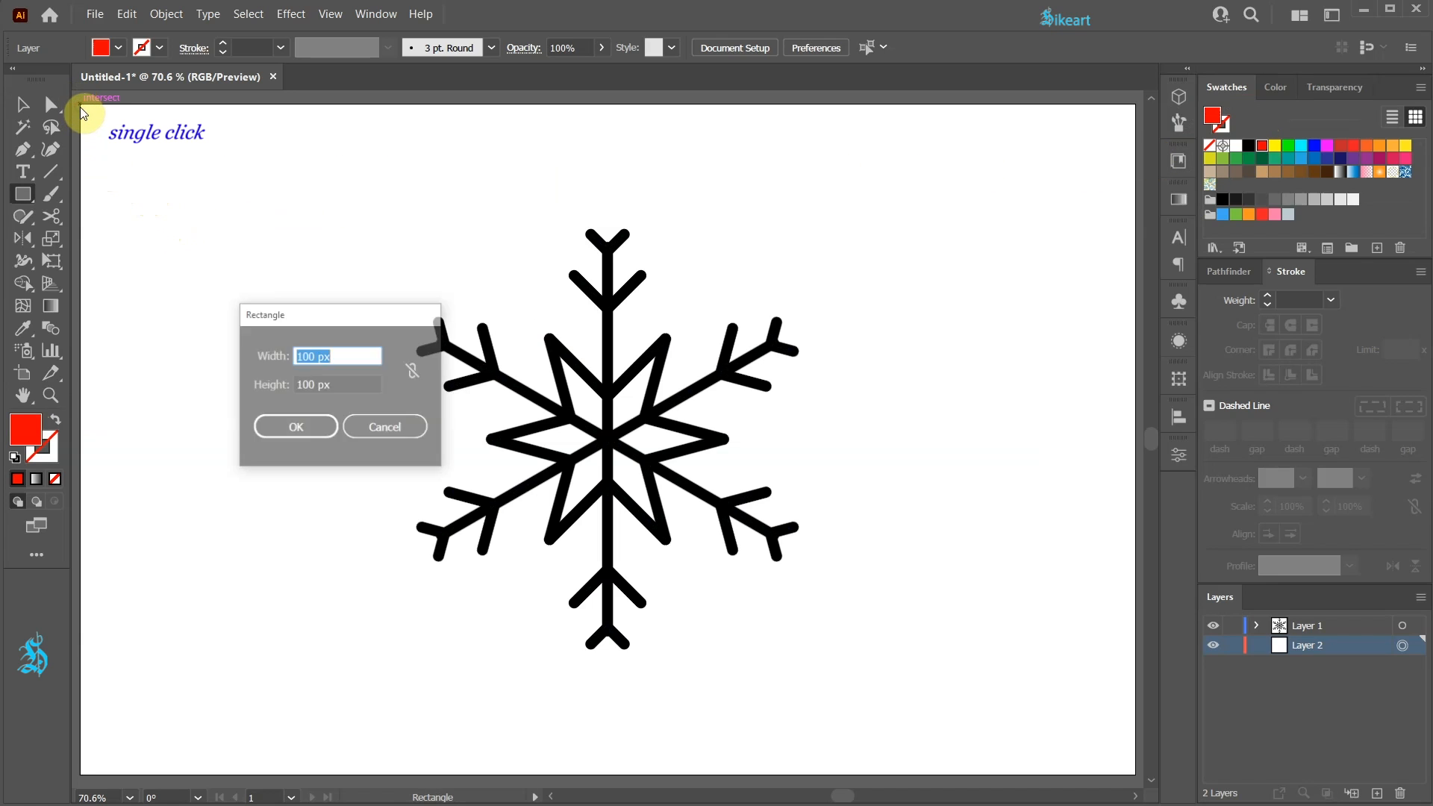
pyautogui.write('14')
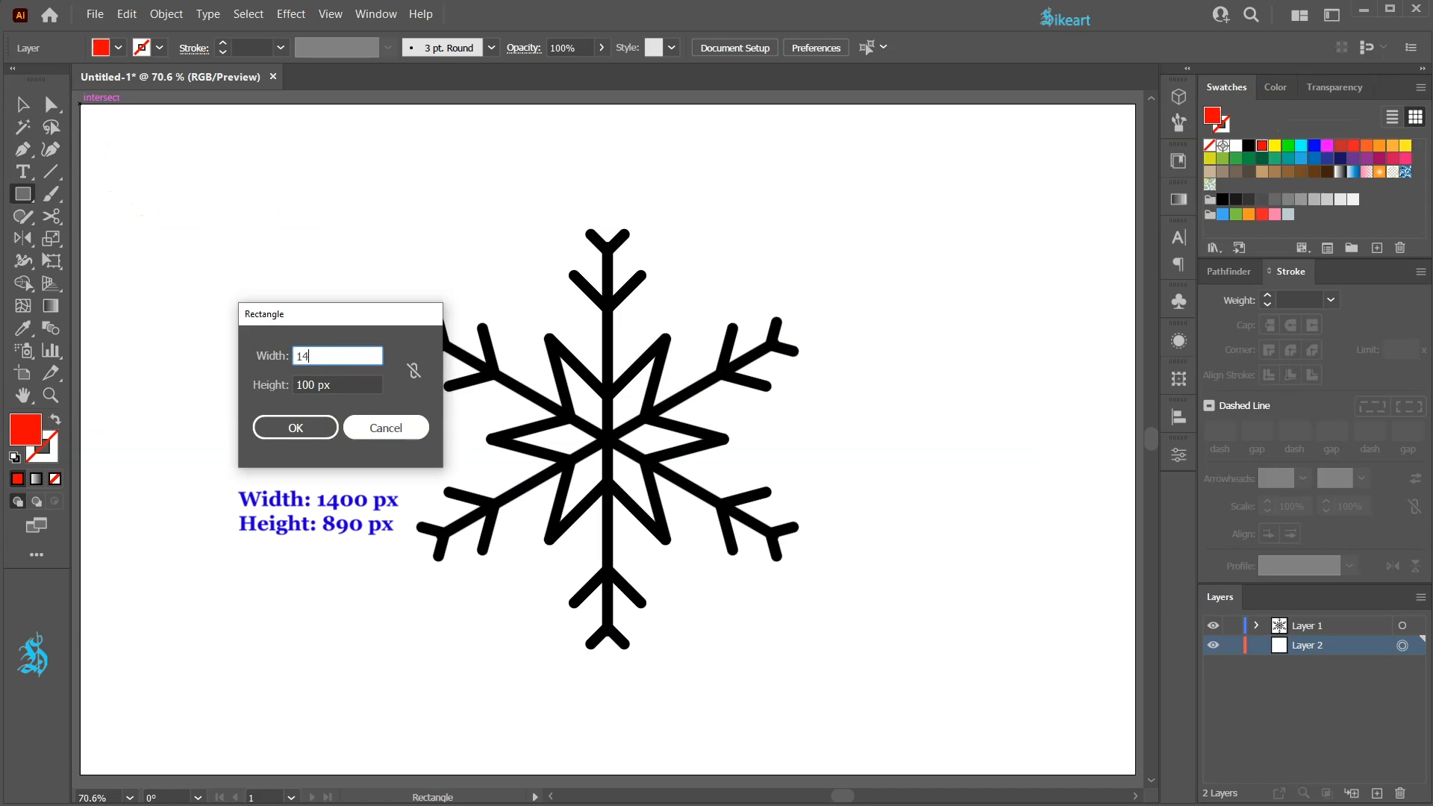
pyautogui.press('Tab')
pyautogui.write('8')
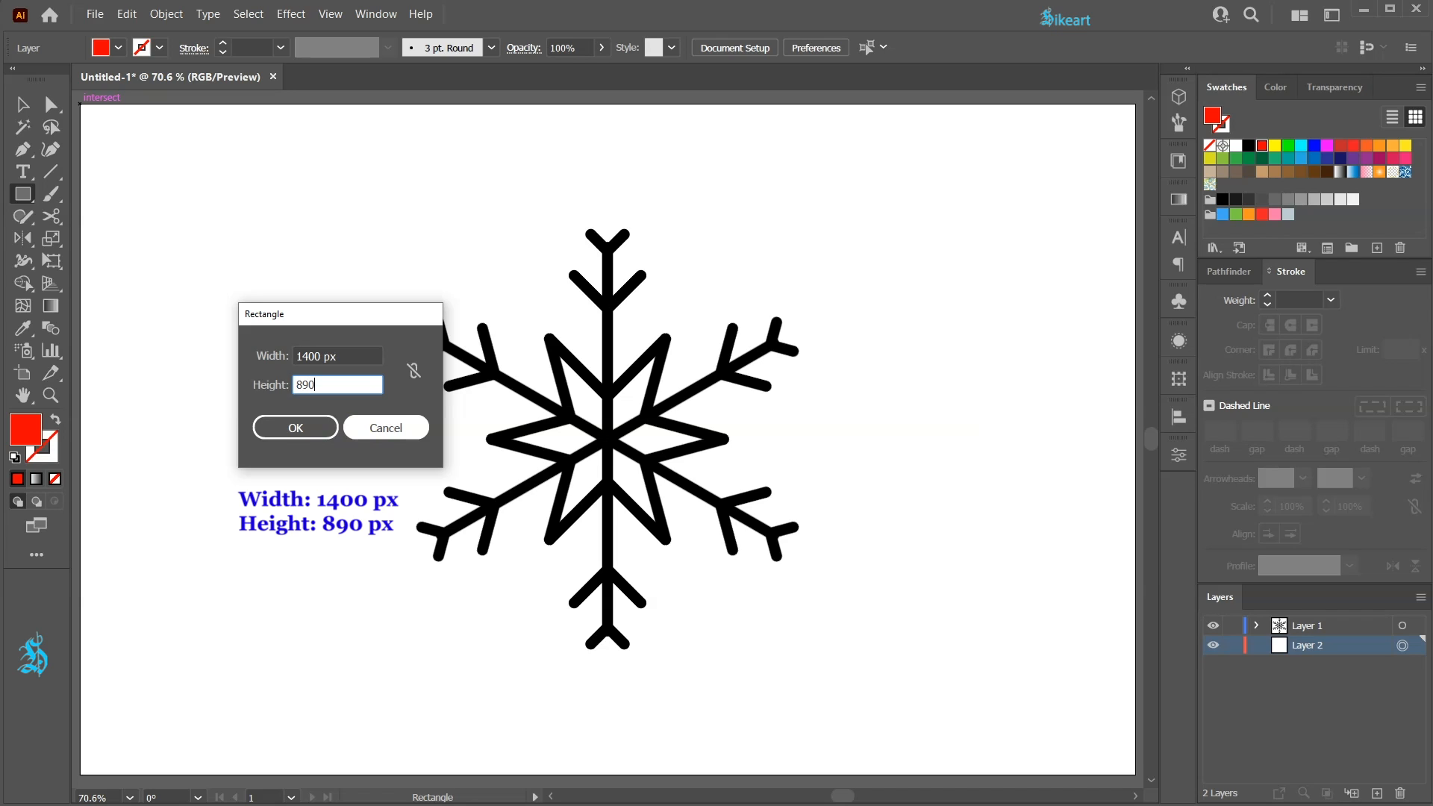
pyautogui.click(310, 432)
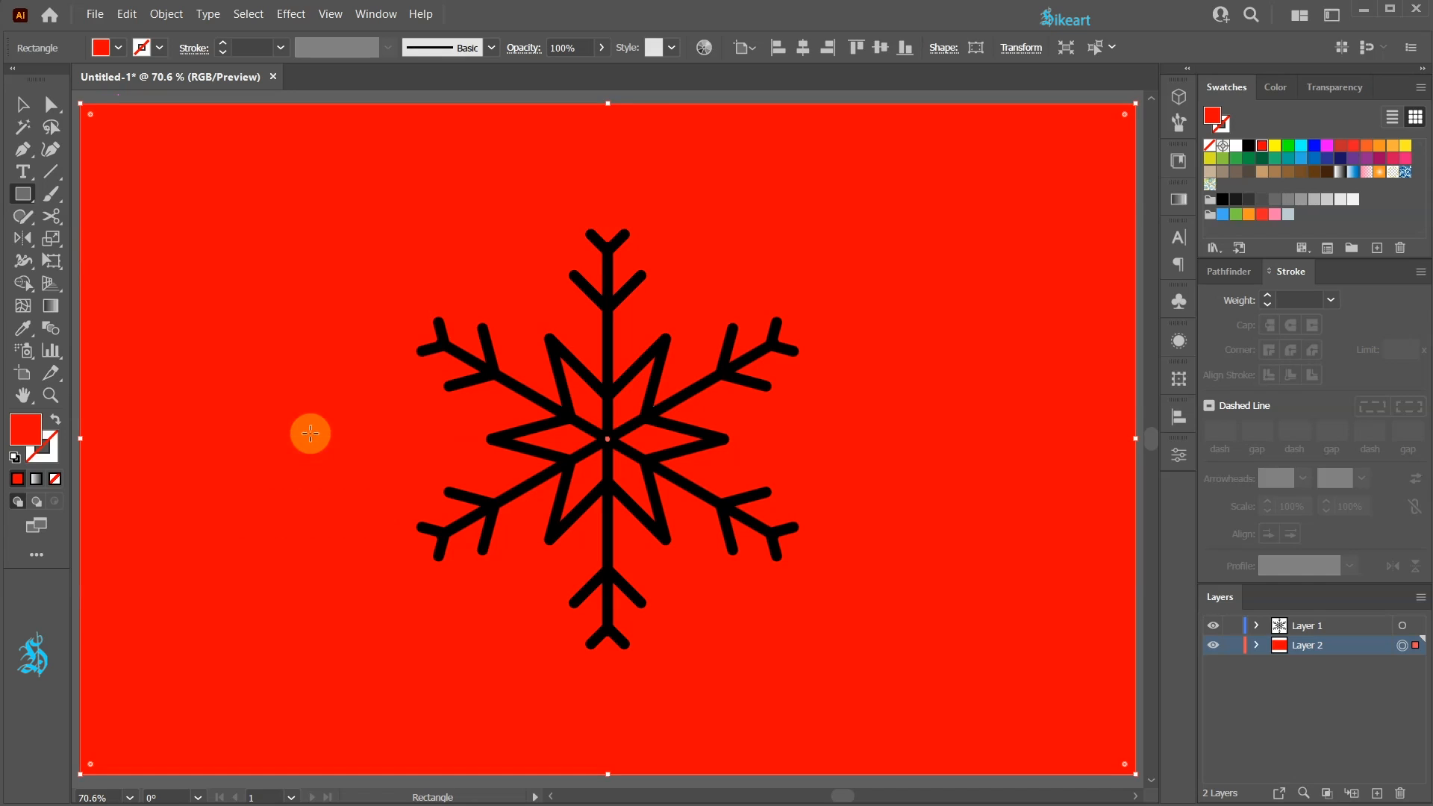
pyautogui.click(1231, 644)
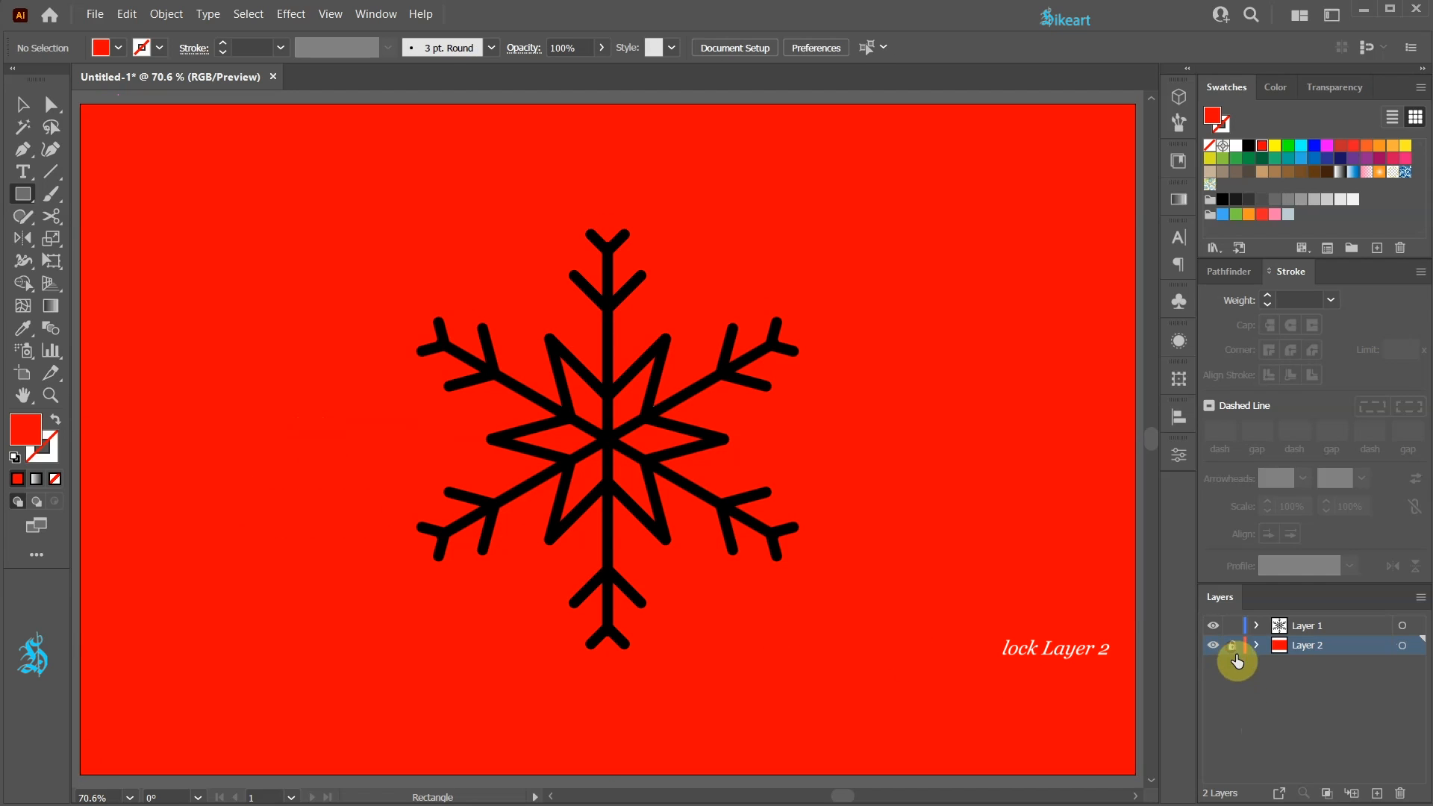
# - Select the snowflake on Layer 1 and set its stroke color to white
pyautogui.click(1402, 625)
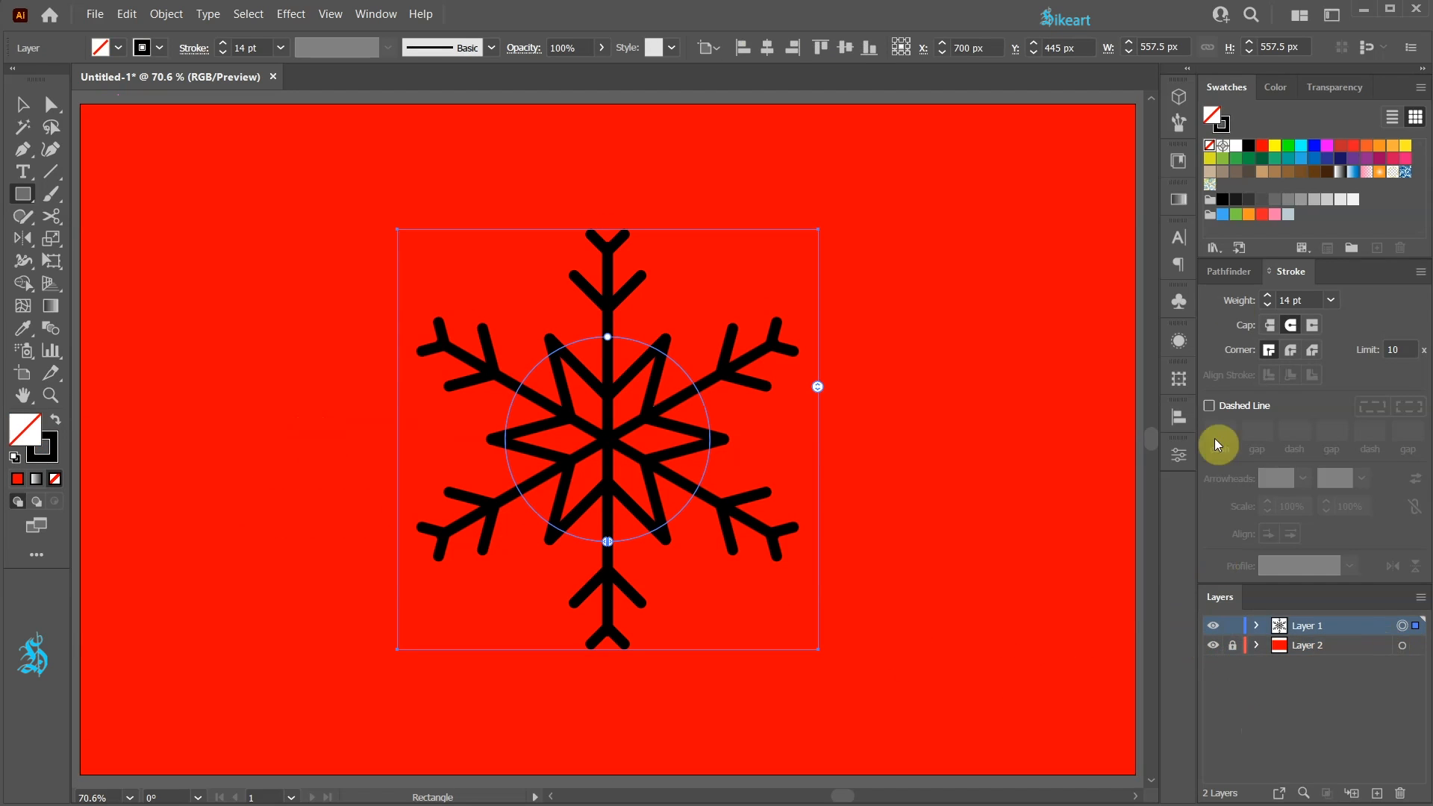
pyautogui.click(1223, 125)
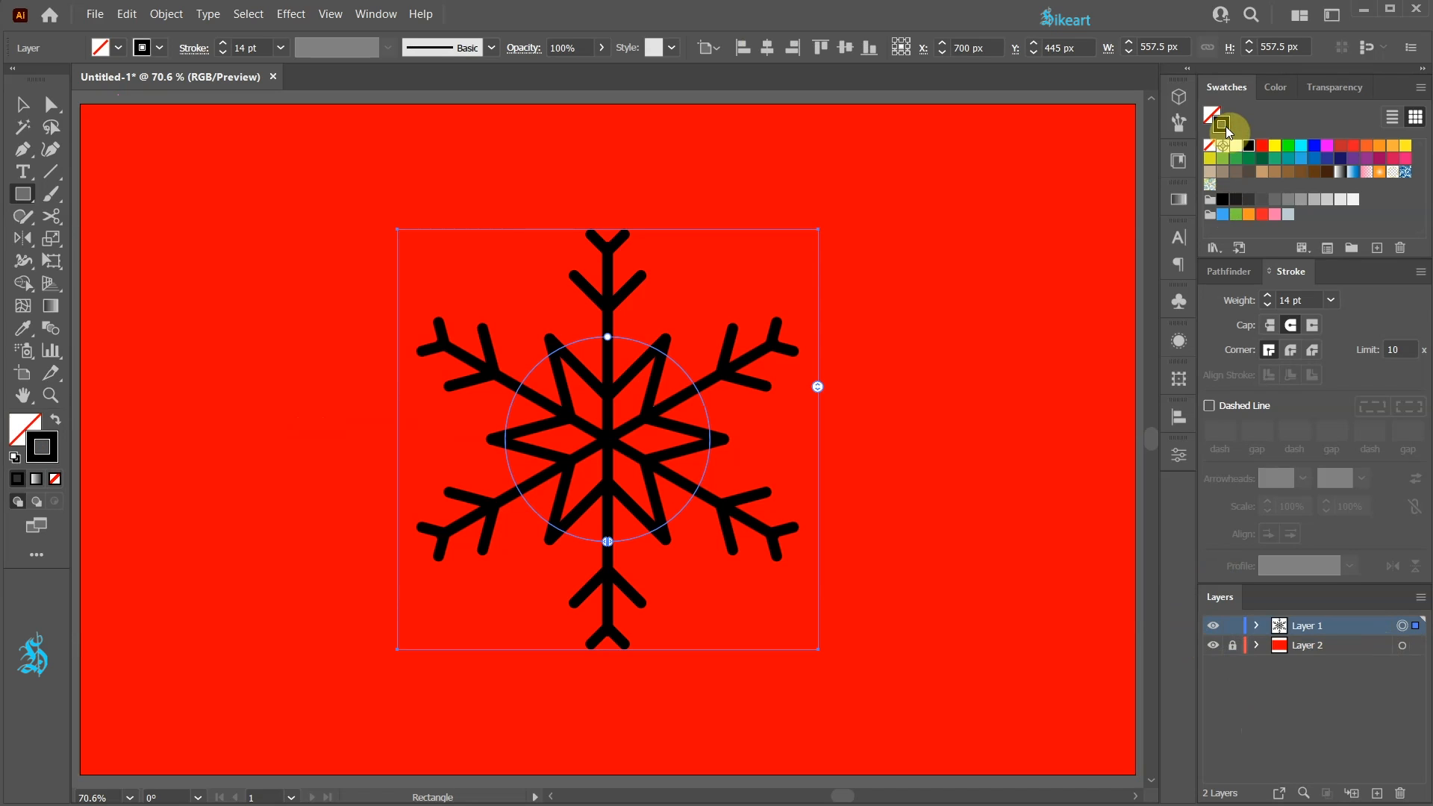
pyautogui.click(1235, 147)
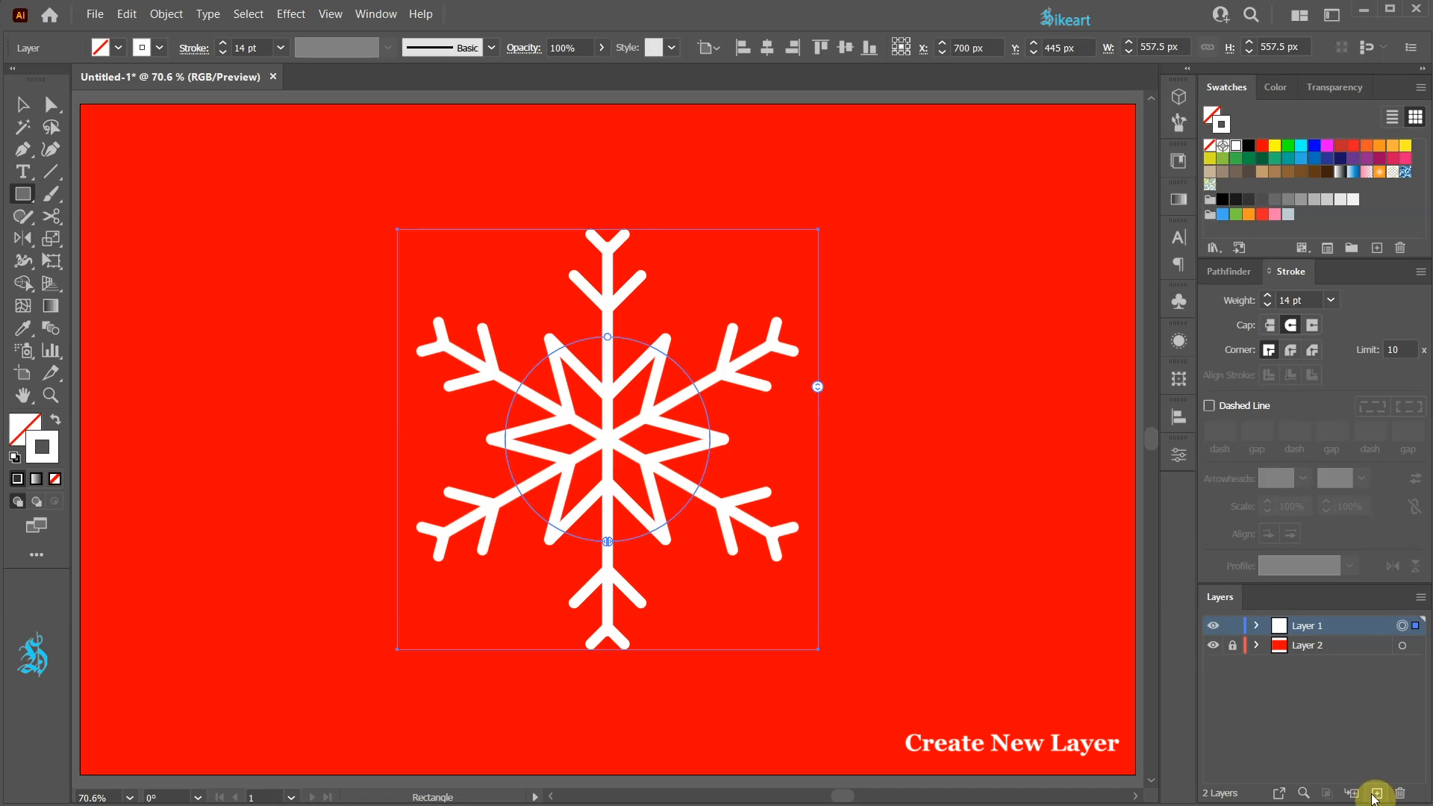
# - Duplicate the snowflake onto a new layer above Layer 1, and lock and hide Layer 1
pyautogui.click(1376, 793)
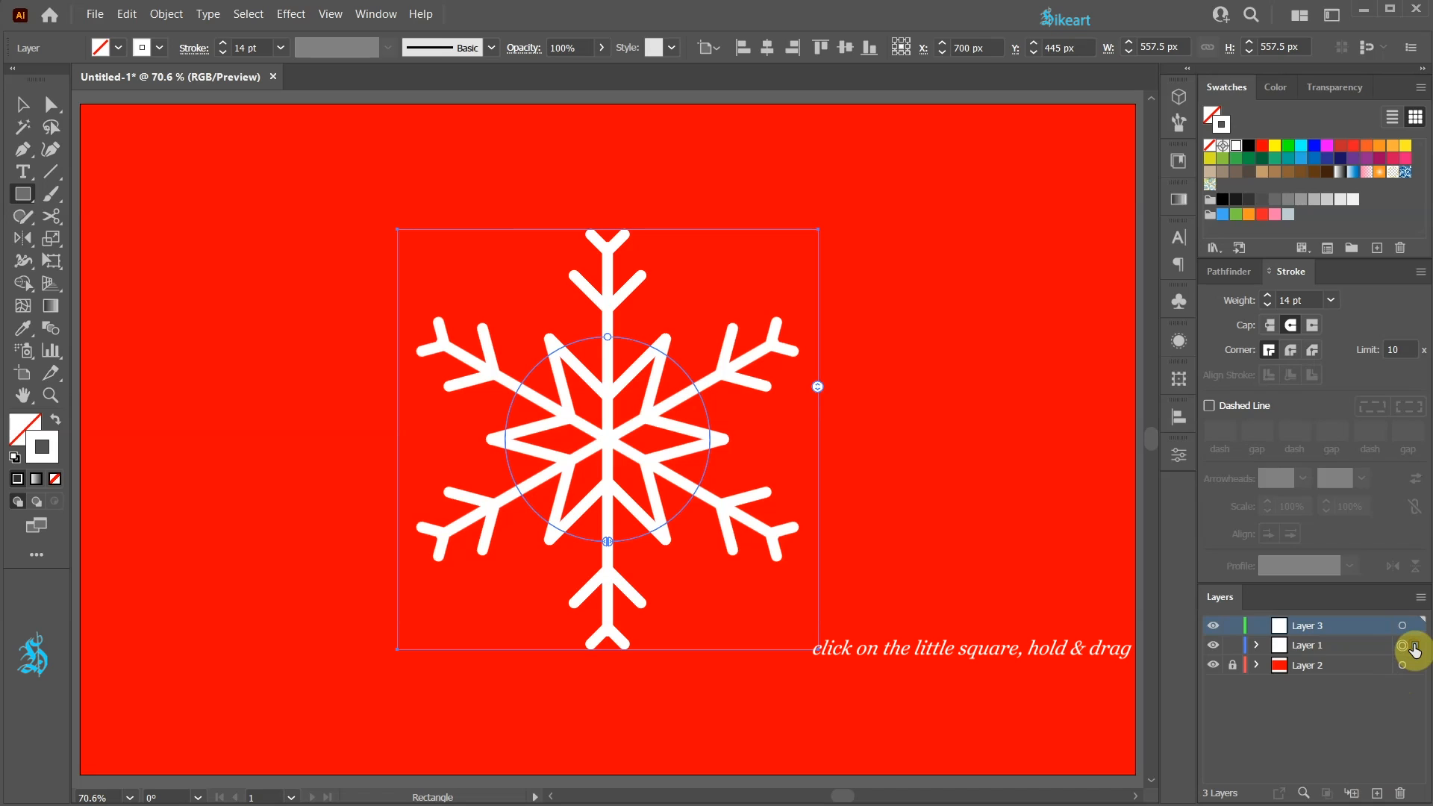
pyautogui.moveTo(1413, 650); pyautogui.dragTo(1413, 631)
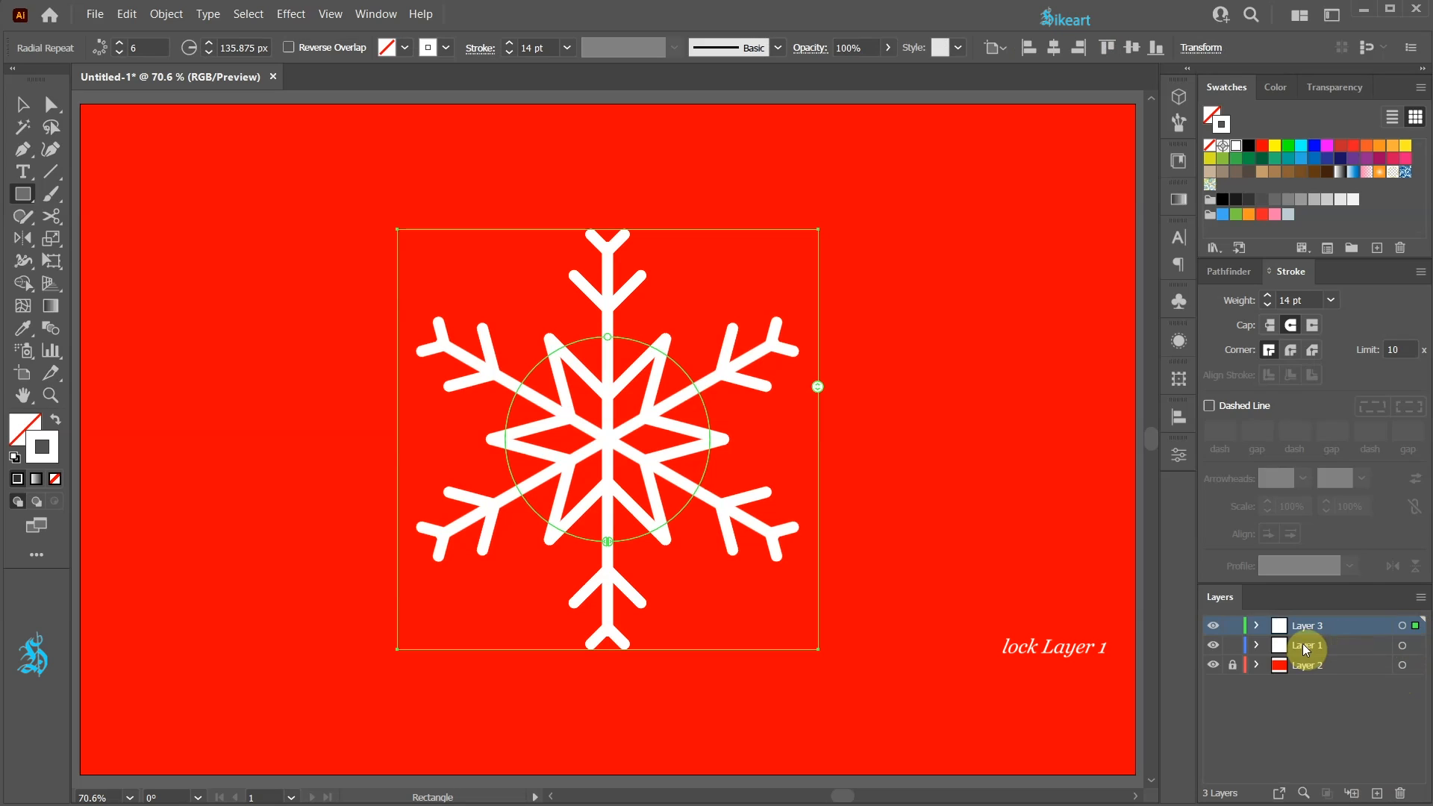
pyautogui.click(1214, 646)
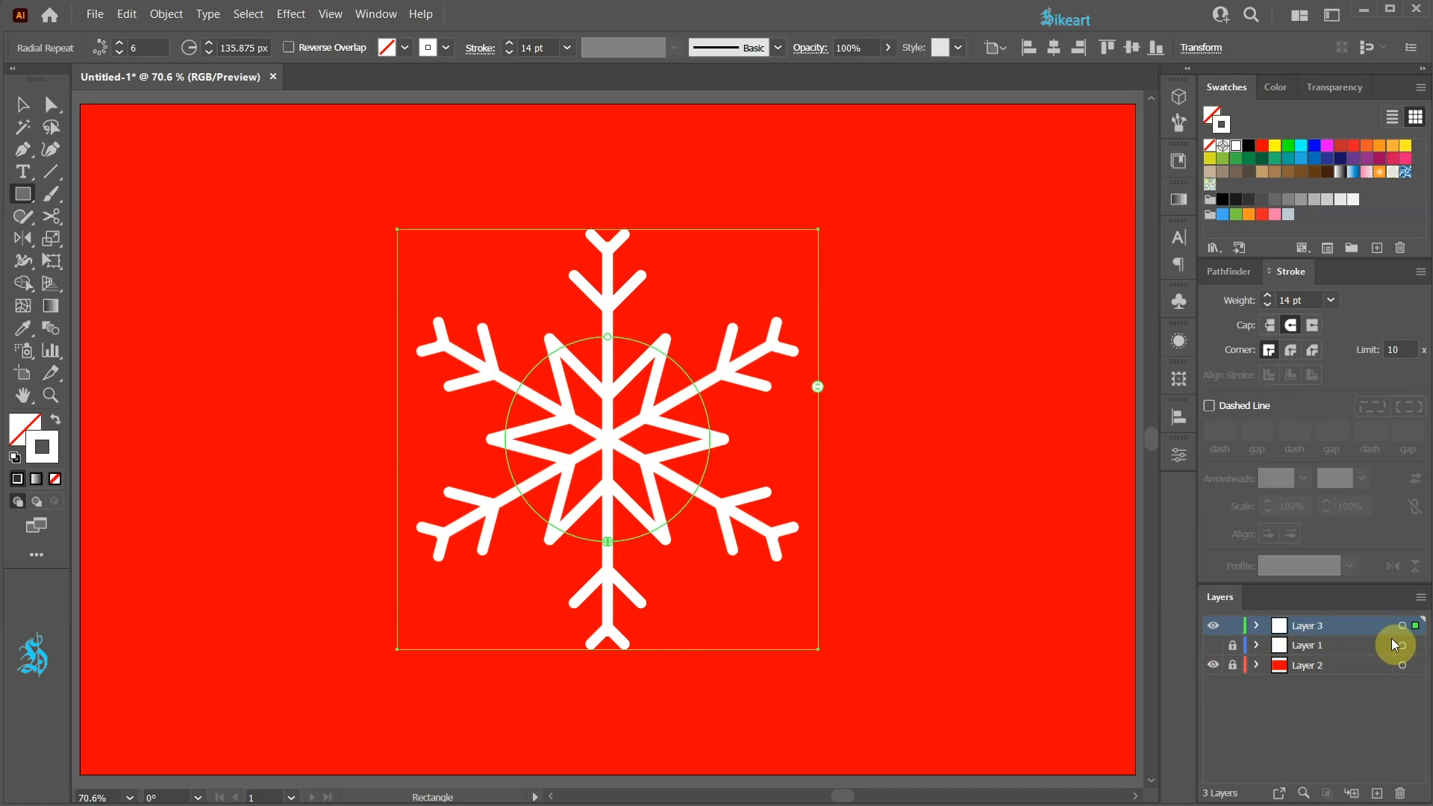
# - Scale the duplicated snowflake down proportionally to a repeat radius of about 24 px and save it as a dynamic symbol with the default options
pyautogui.press('v')
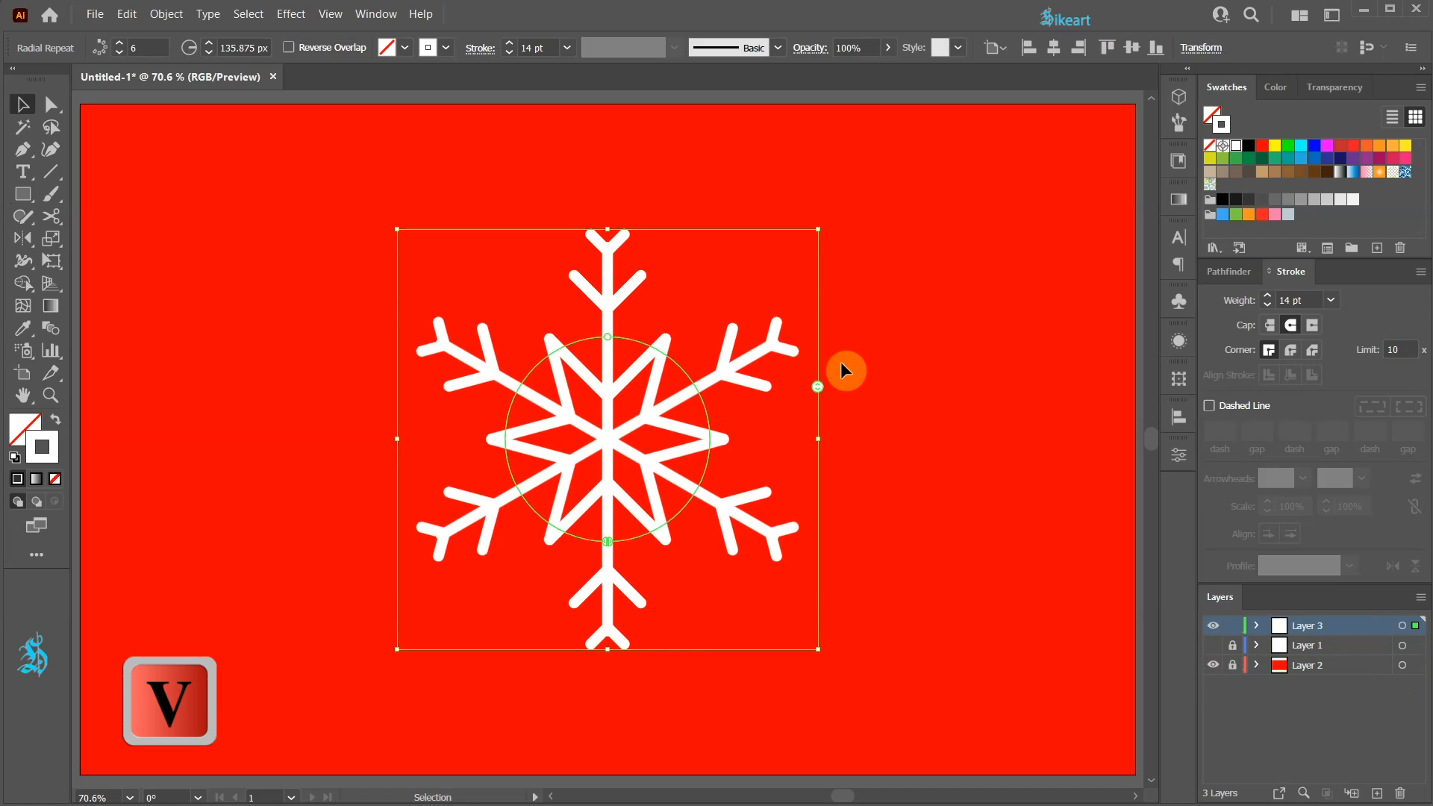
pyautogui.moveTo(819, 229); pyautogui.dragTo(473, 507)
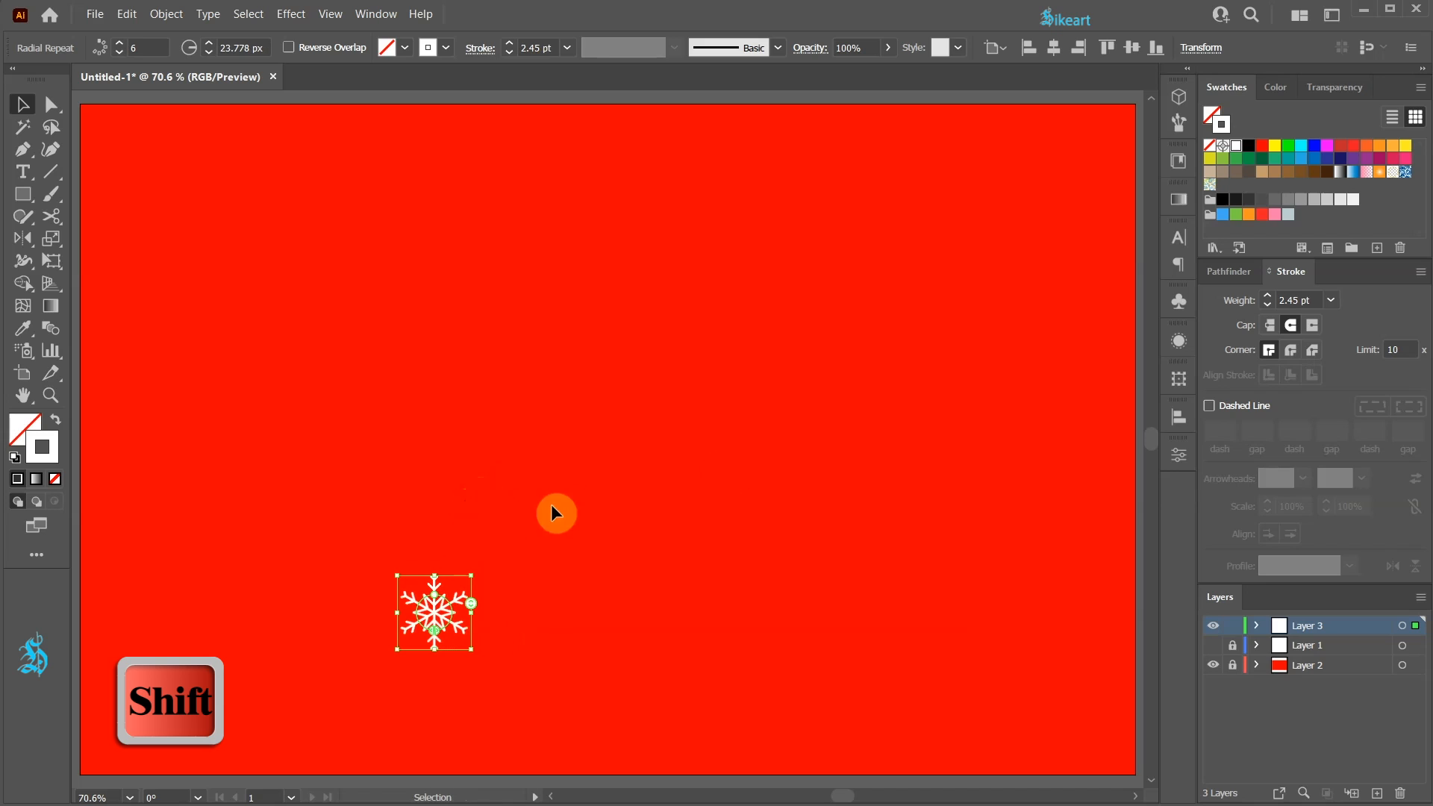
pyautogui.click(1178, 301)
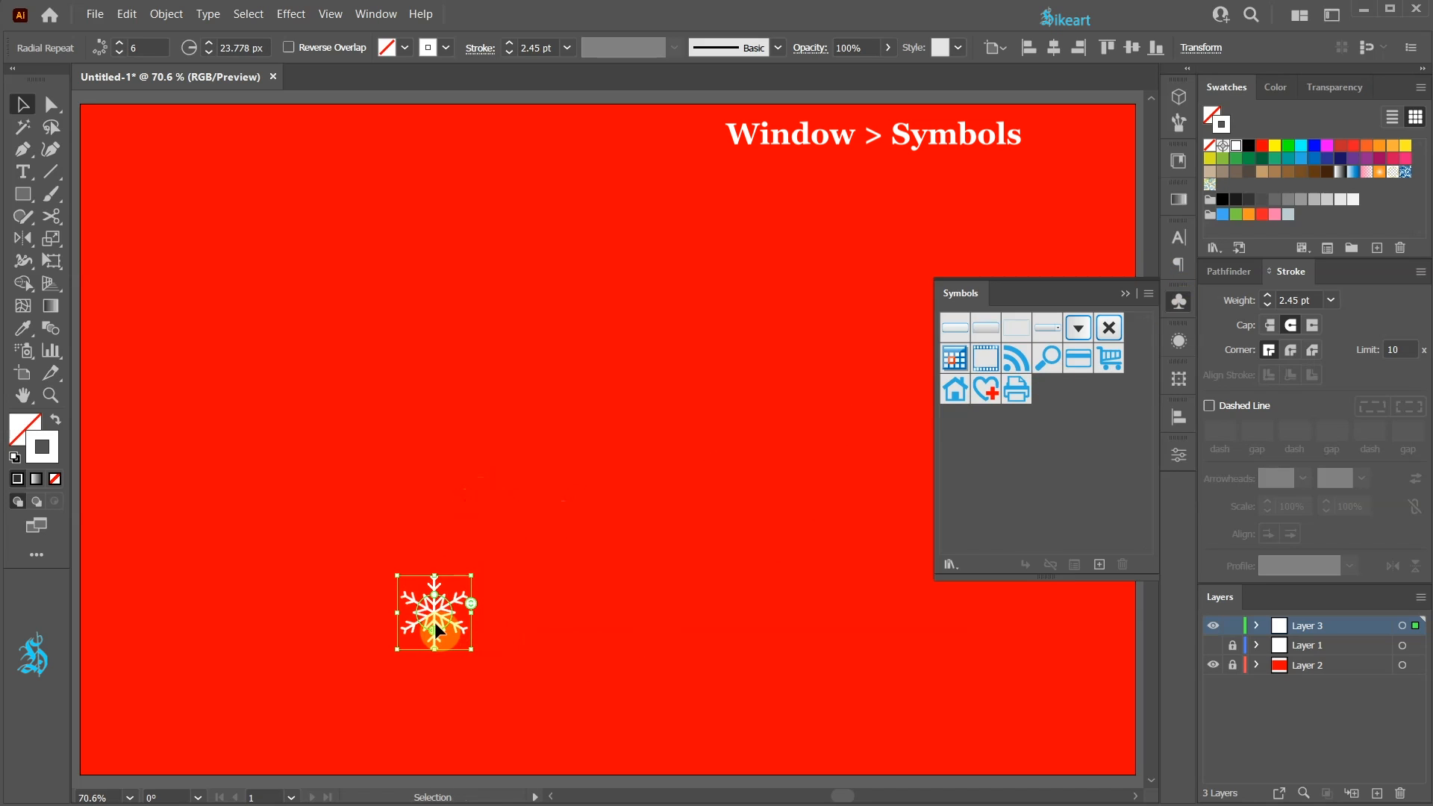
pyautogui.moveTo(438, 627); pyautogui.dragTo(1051, 424)
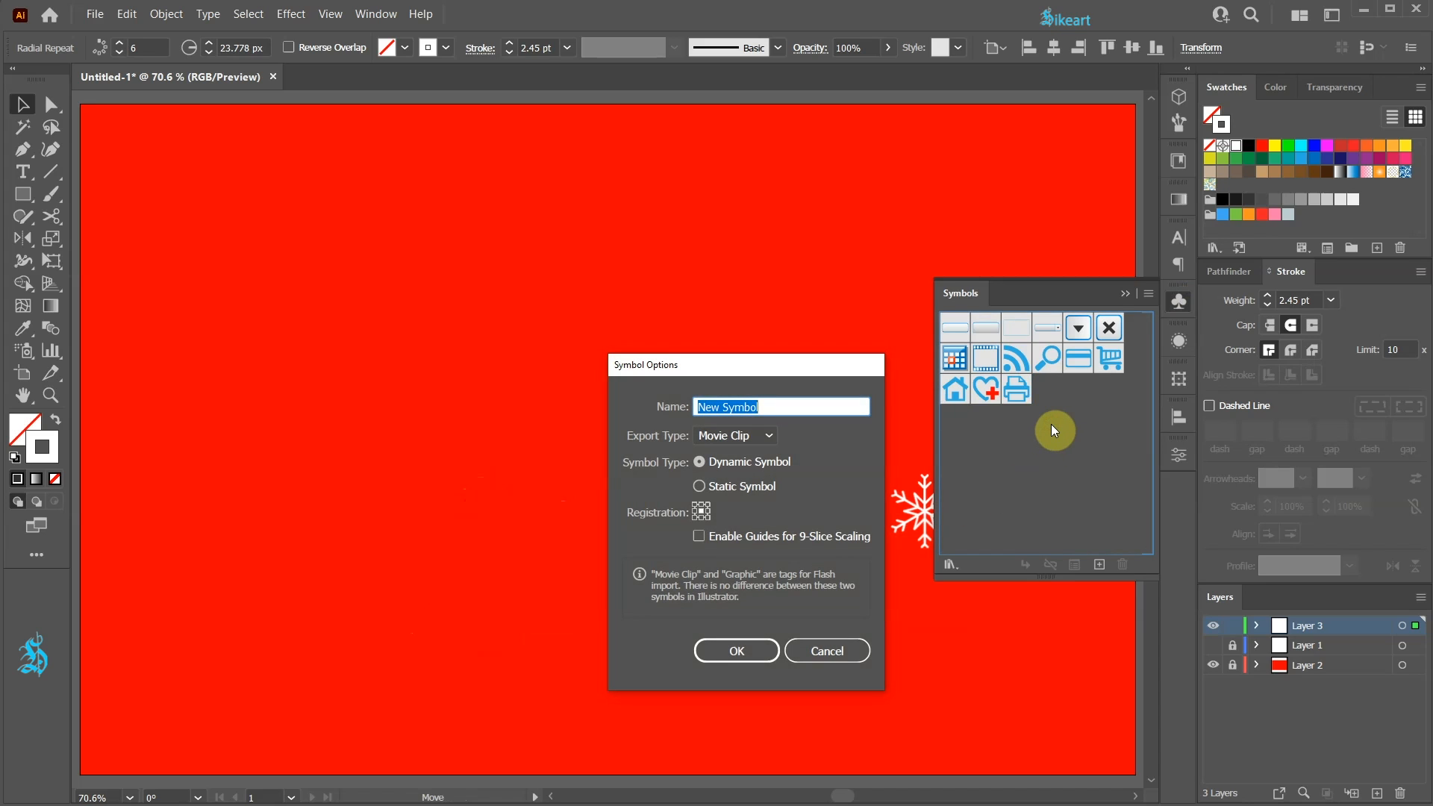
pyautogui.click(746, 651)
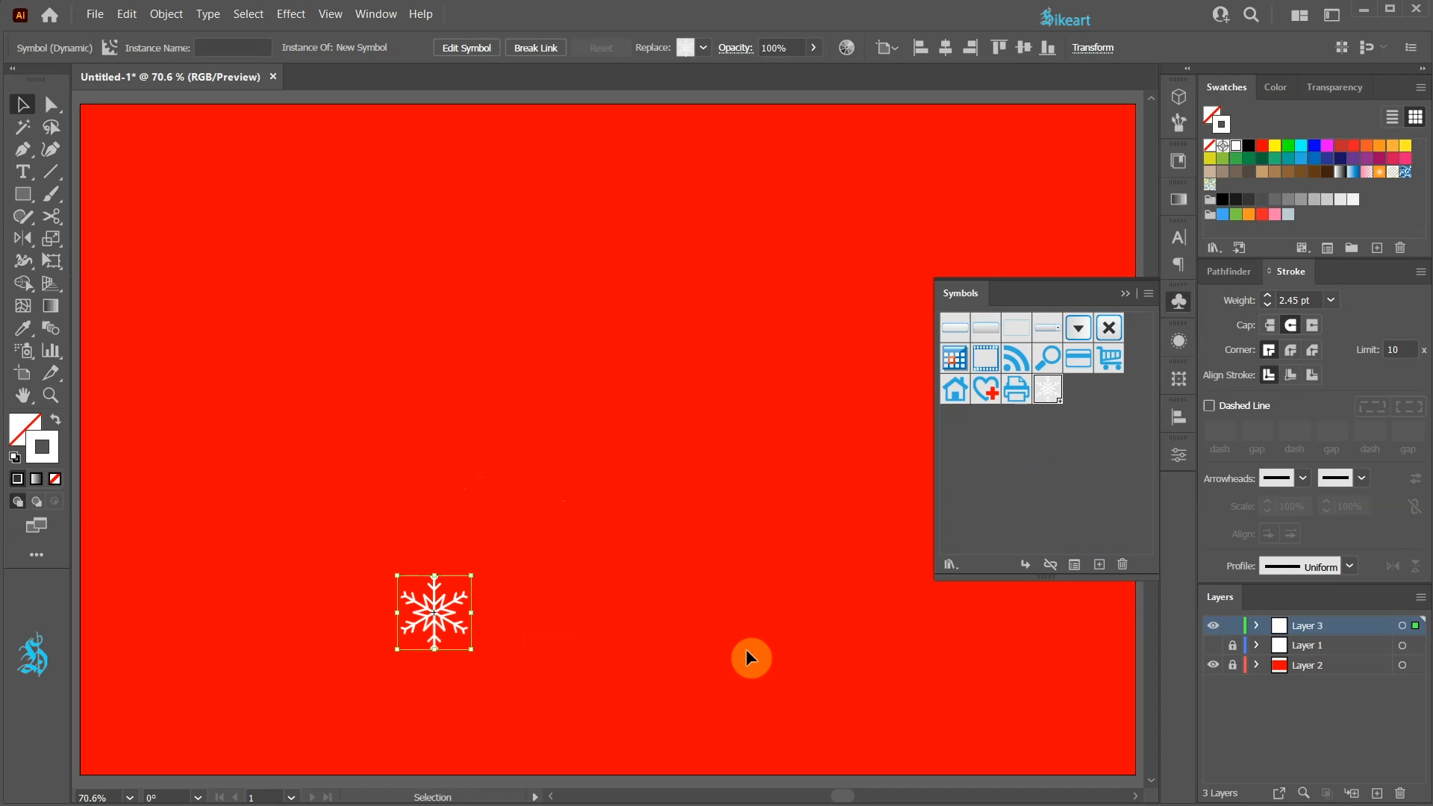
# - Delete the snowflake from Layer 3 and spray about twelve snowflake symbols in a loose ring around the artboard with the Symbol Sprayer
pyautogui.click(1124, 294)
pyautogui.press('Delete')
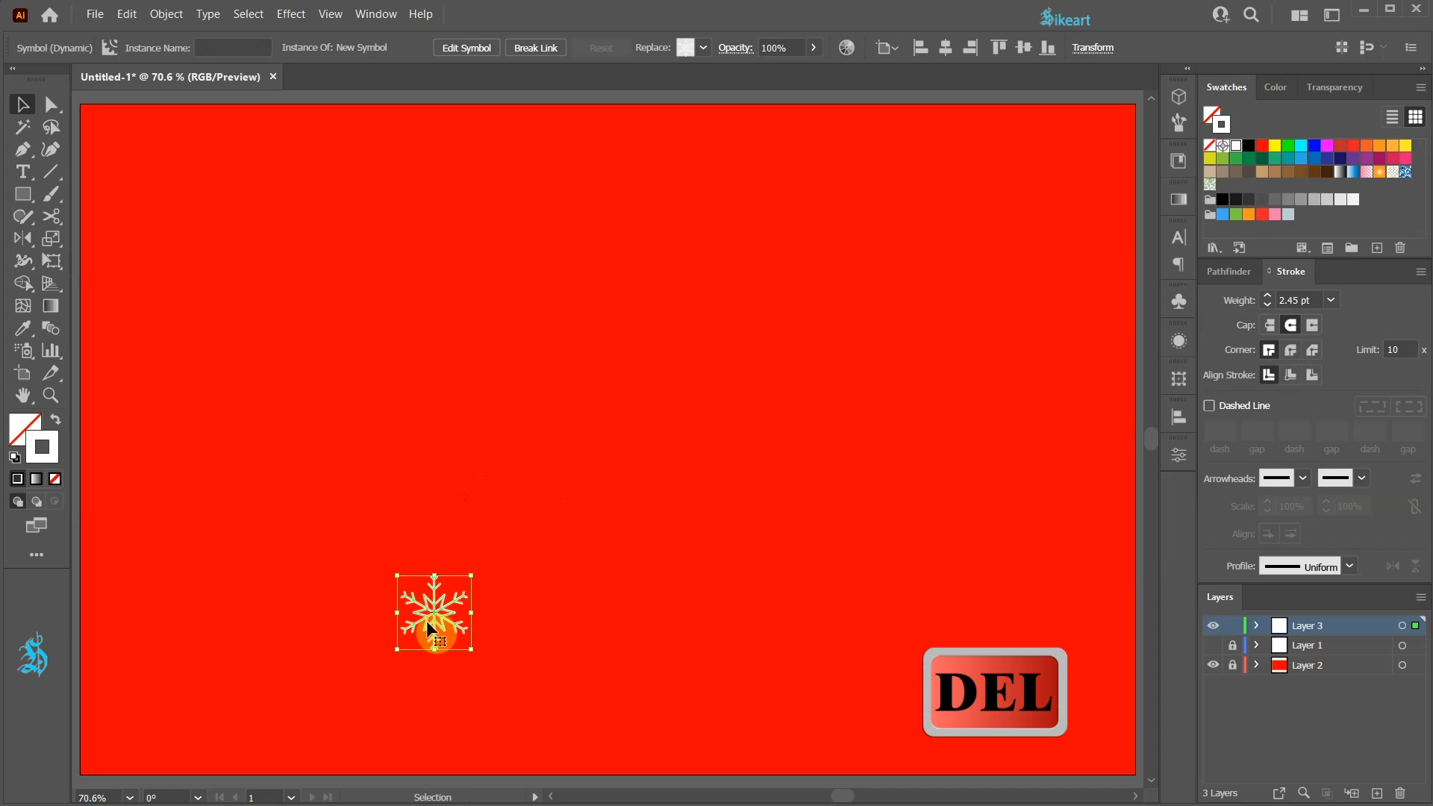
pyautogui.hotkey('shift', 's')
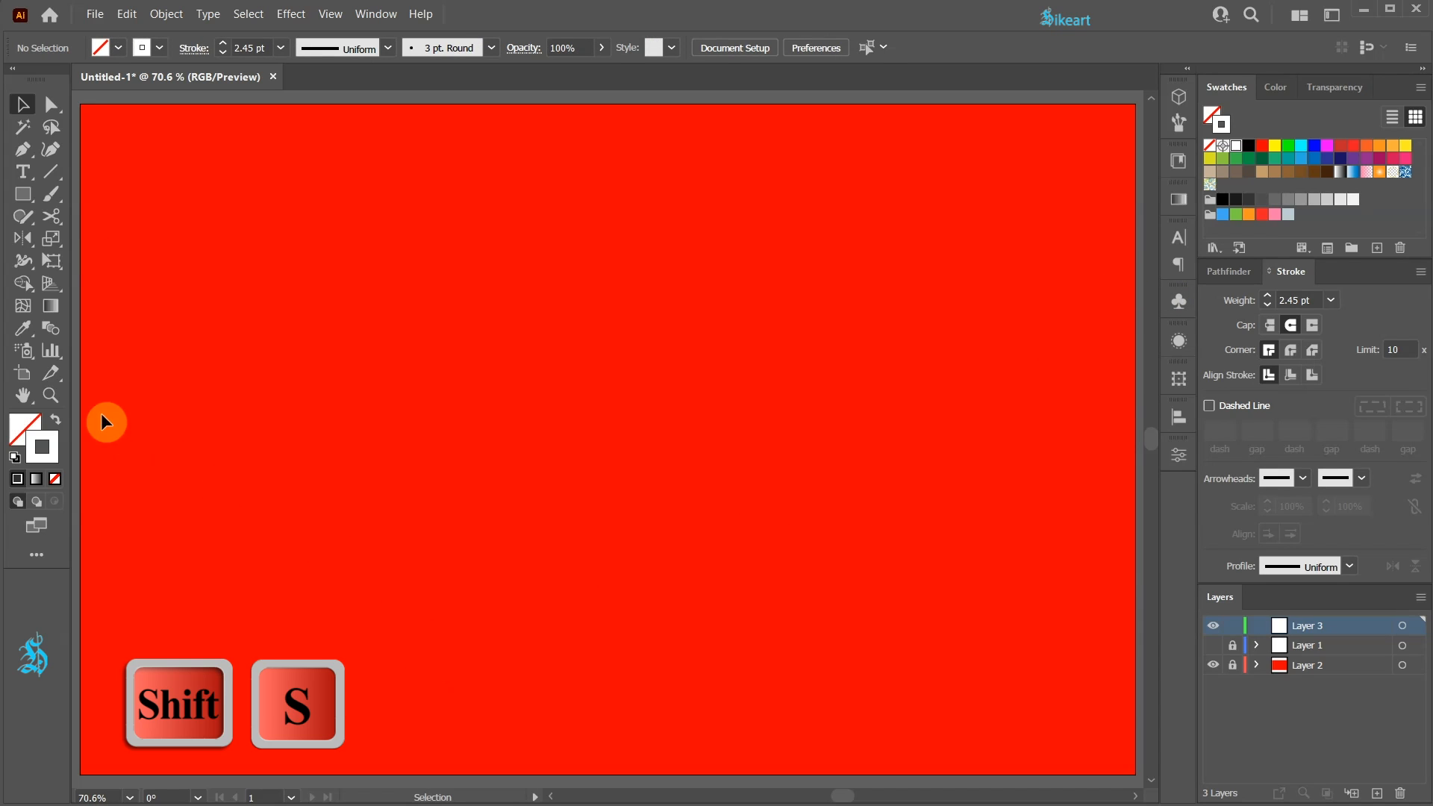
pyautogui.click(27, 351)
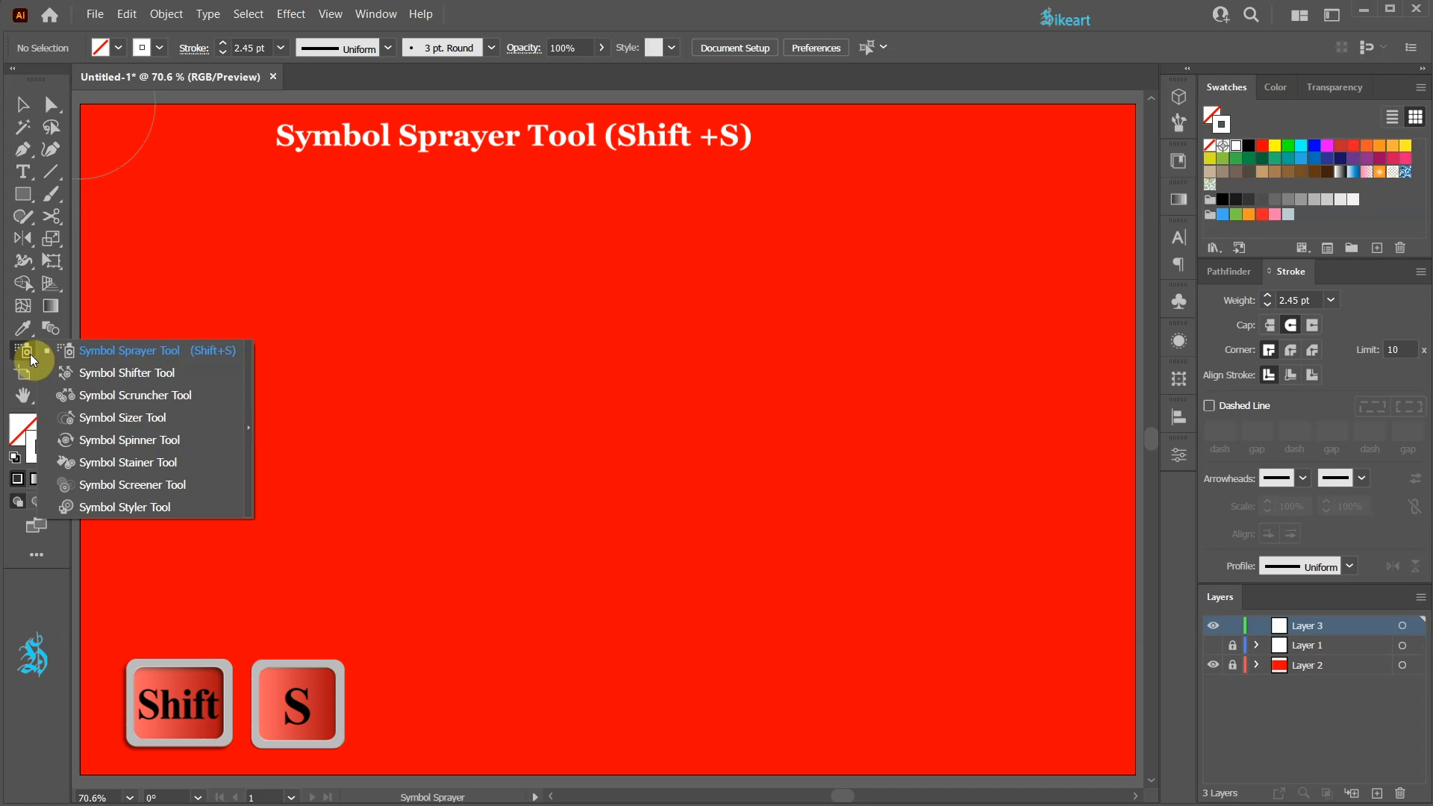
pyautogui.click(250, 414)
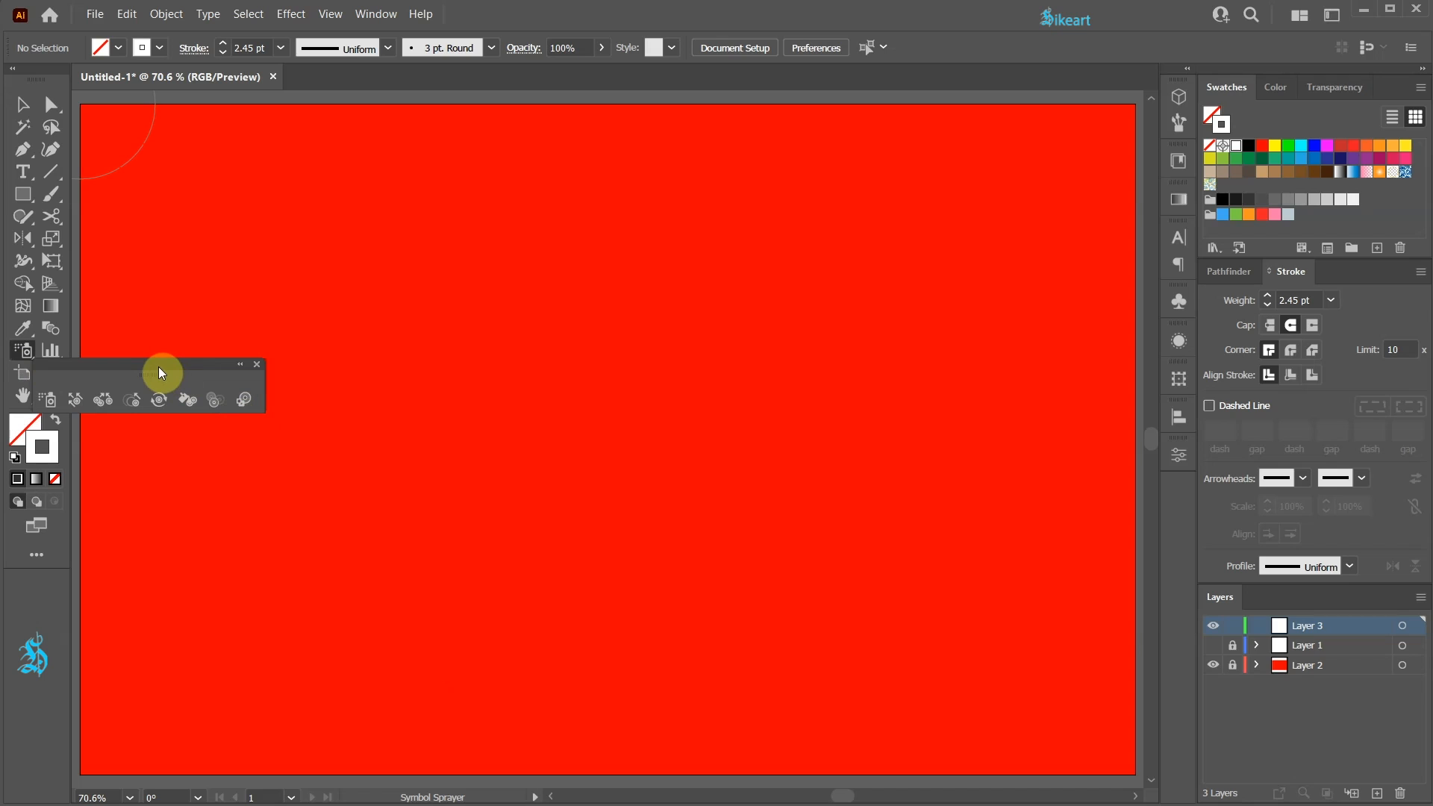
pyautogui.moveTo(160, 367)
pyautogui.mouseDown()
pyautogui.moveTo(226, 246)
pyautogui.moveTo(237, 182)
pyautogui.moveTo(212, 119)
pyautogui.mouseUp()
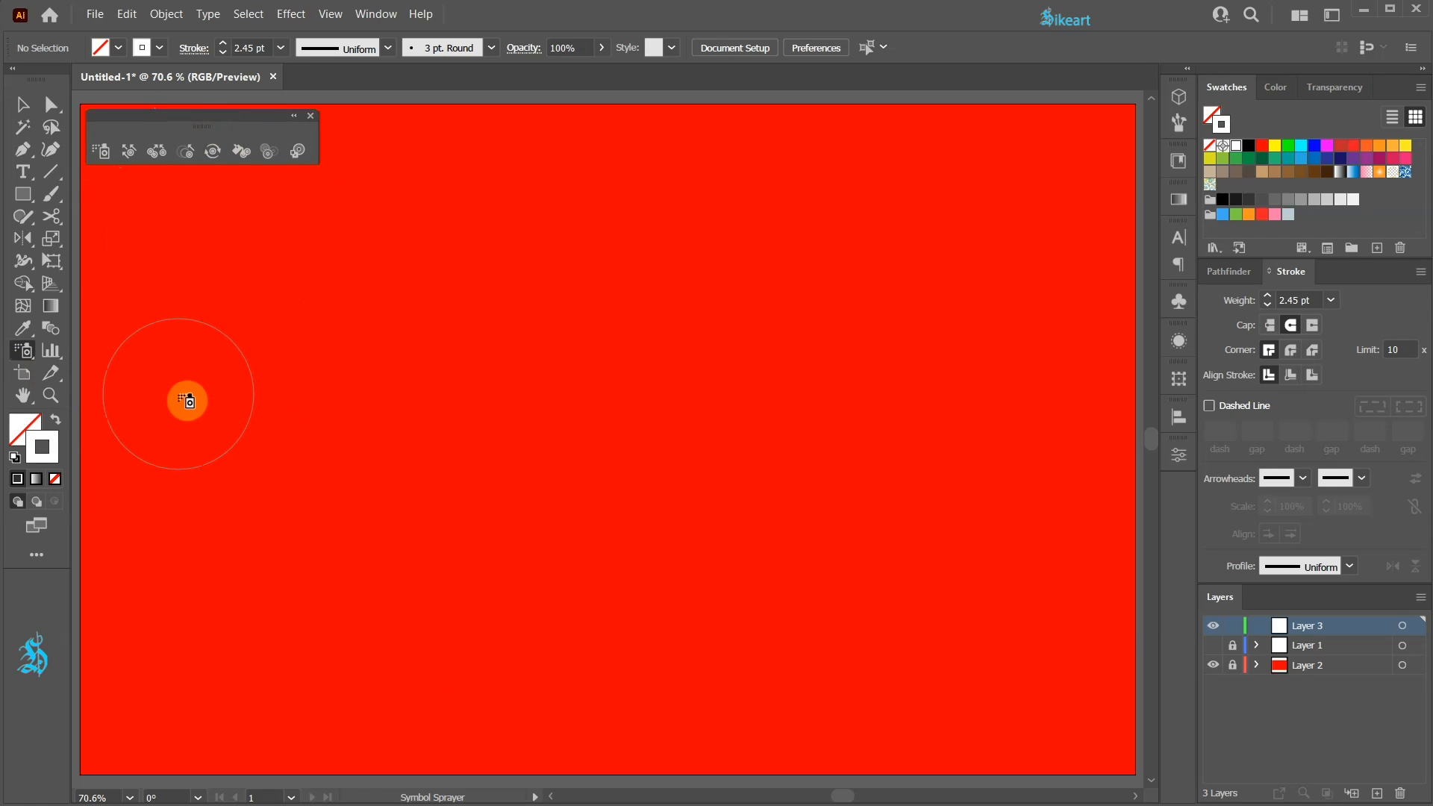
pyautogui.moveTo(198, 374)
pyautogui.mouseDown()
pyautogui.moveTo(593, 254)
pyautogui.moveTo(794, 319)
pyautogui.moveTo(904, 522)
pyautogui.moveTo(403, 590)
pyautogui.moveTo(298, 649)
pyautogui.mouseUp()
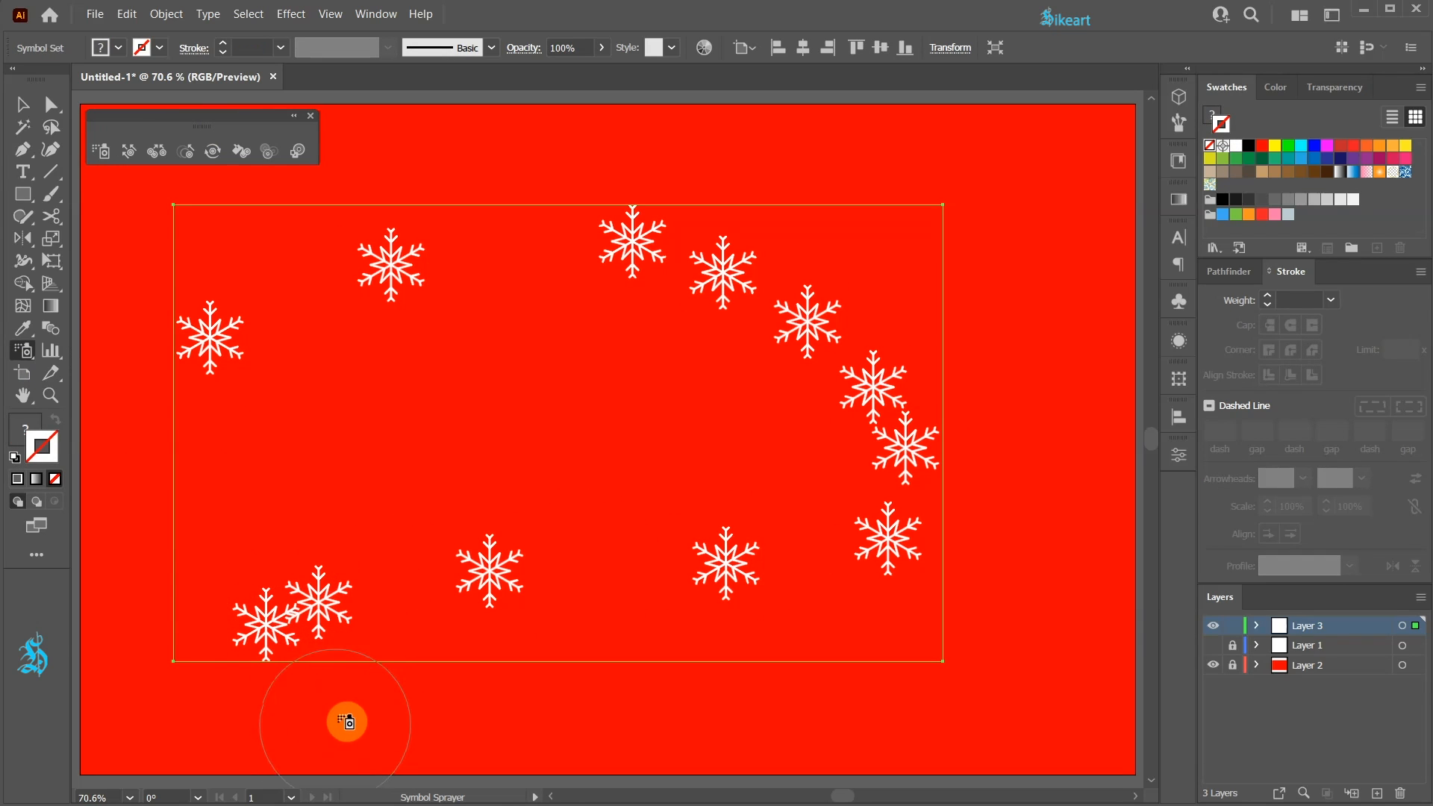
# - Spread apart the crowded snowflakes at the ring's lower left and right side with the Symbol Shifter
pyautogui.click(128, 152)
pyautogui.moveTo(334, 602); pyautogui.dragTo(367, 397)
pyautogui.moveTo(277, 625); pyautogui.dragTo(226, 707)
pyautogui.moveTo(909, 453); pyautogui.dragTo(1093, 470)
pyautogui.moveTo(860, 396)
pyautogui.mouseDown()
pyautogui.moveTo(966, 281)
pyautogui.moveTo(617, 473)
pyautogui.mouseUp()
# - Enlarge four snowflakes at the ring's upper left, lower middle, upper right and lower right with the Symbol Sizer
pyautogui.click(185, 152)
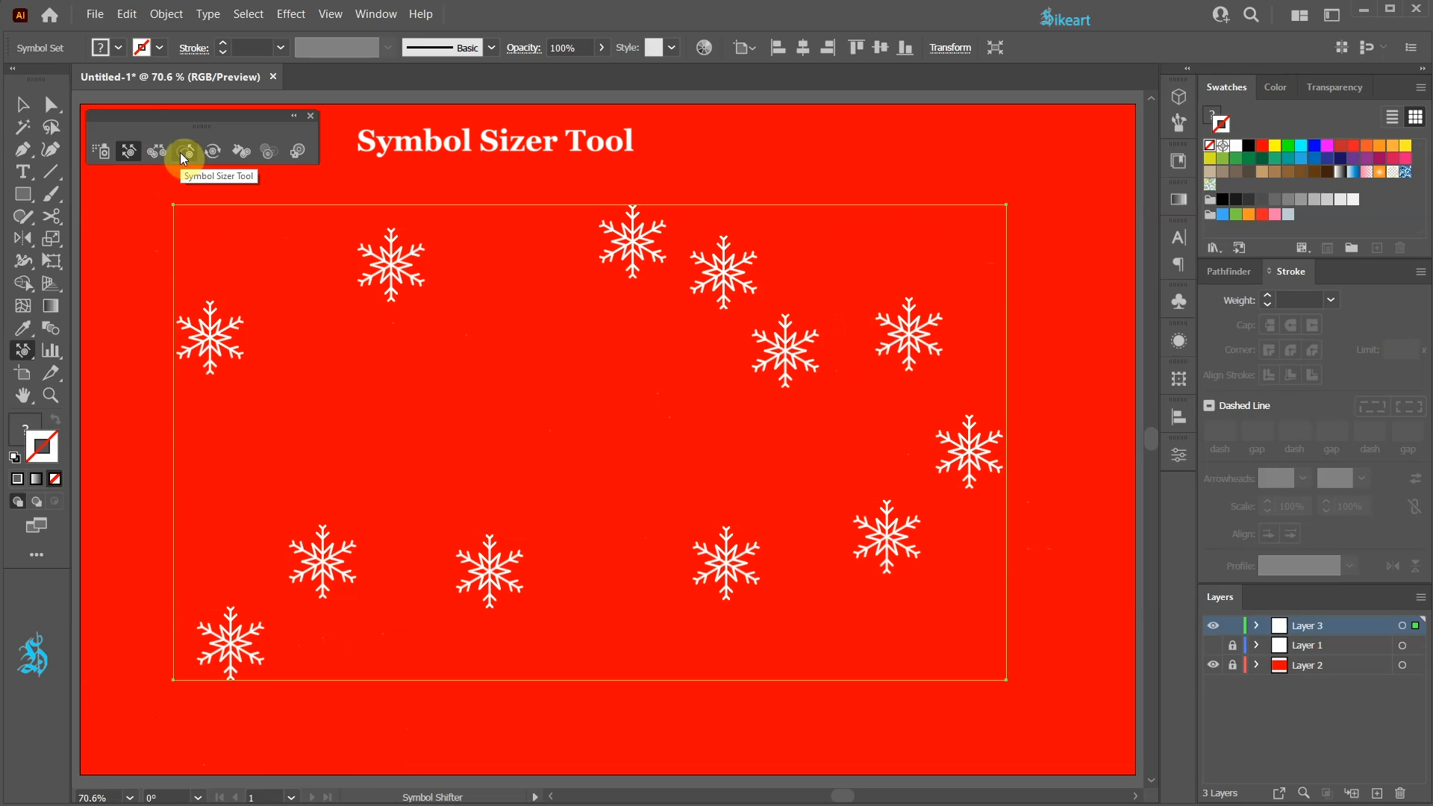
pyautogui.click(393, 261)
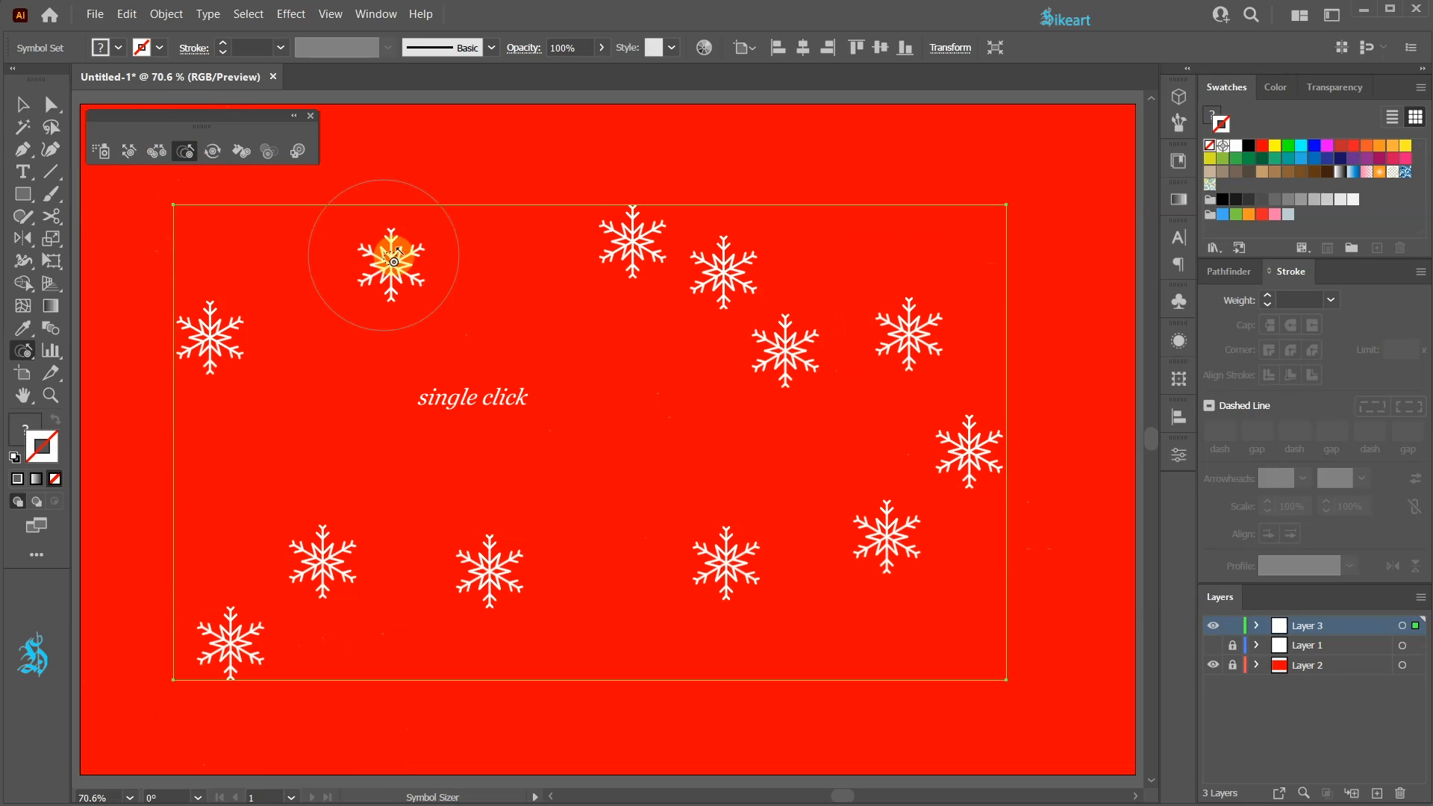
pyautogui.click(502, 583)
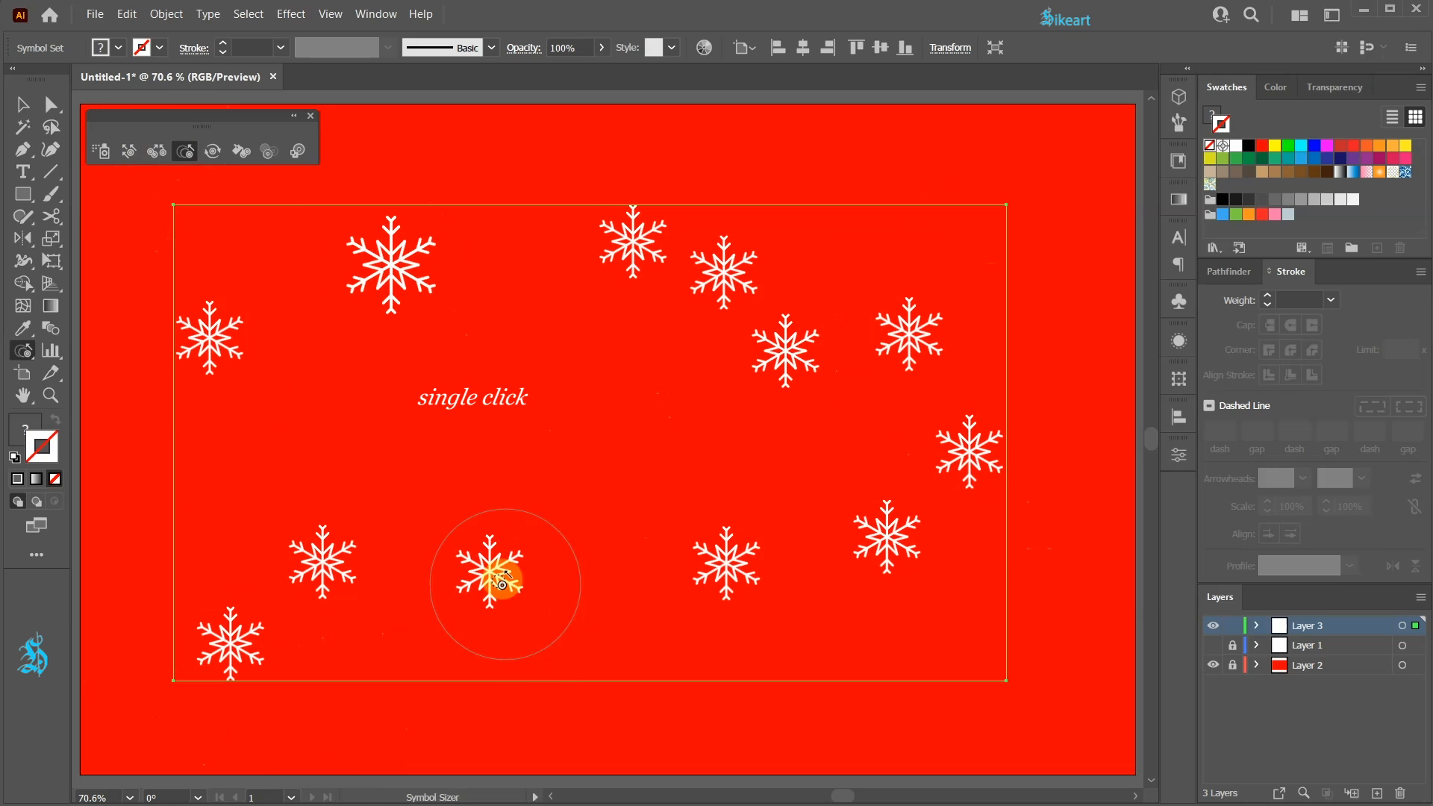
pyautogui.click(784, 354)
pyautogui.click(877, 565)
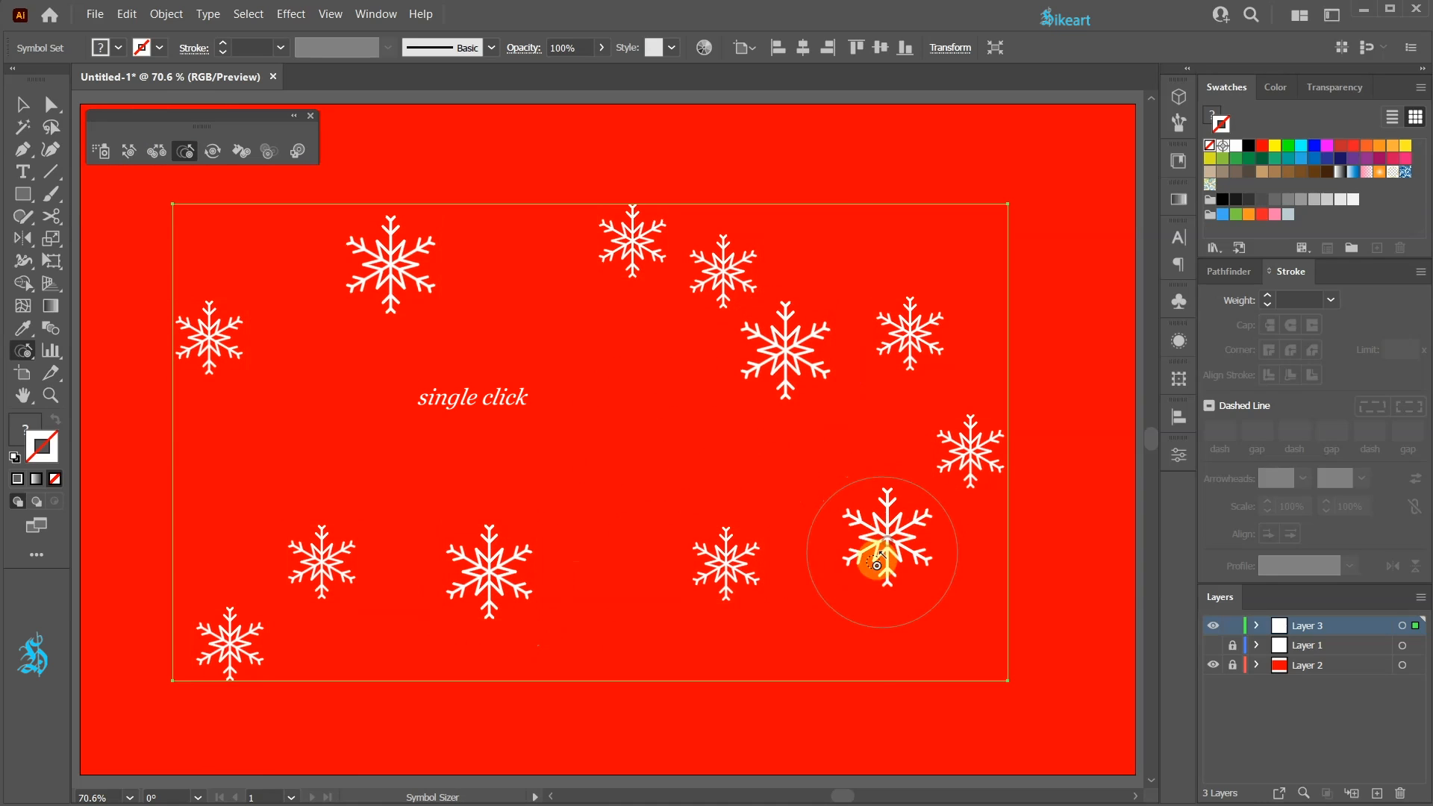
# - Shrink the snowflake right of the lower middle and the one at the upper right with the Symbol Sizer
pyautogui.click(723, 570)
pyautogui.press('alt')
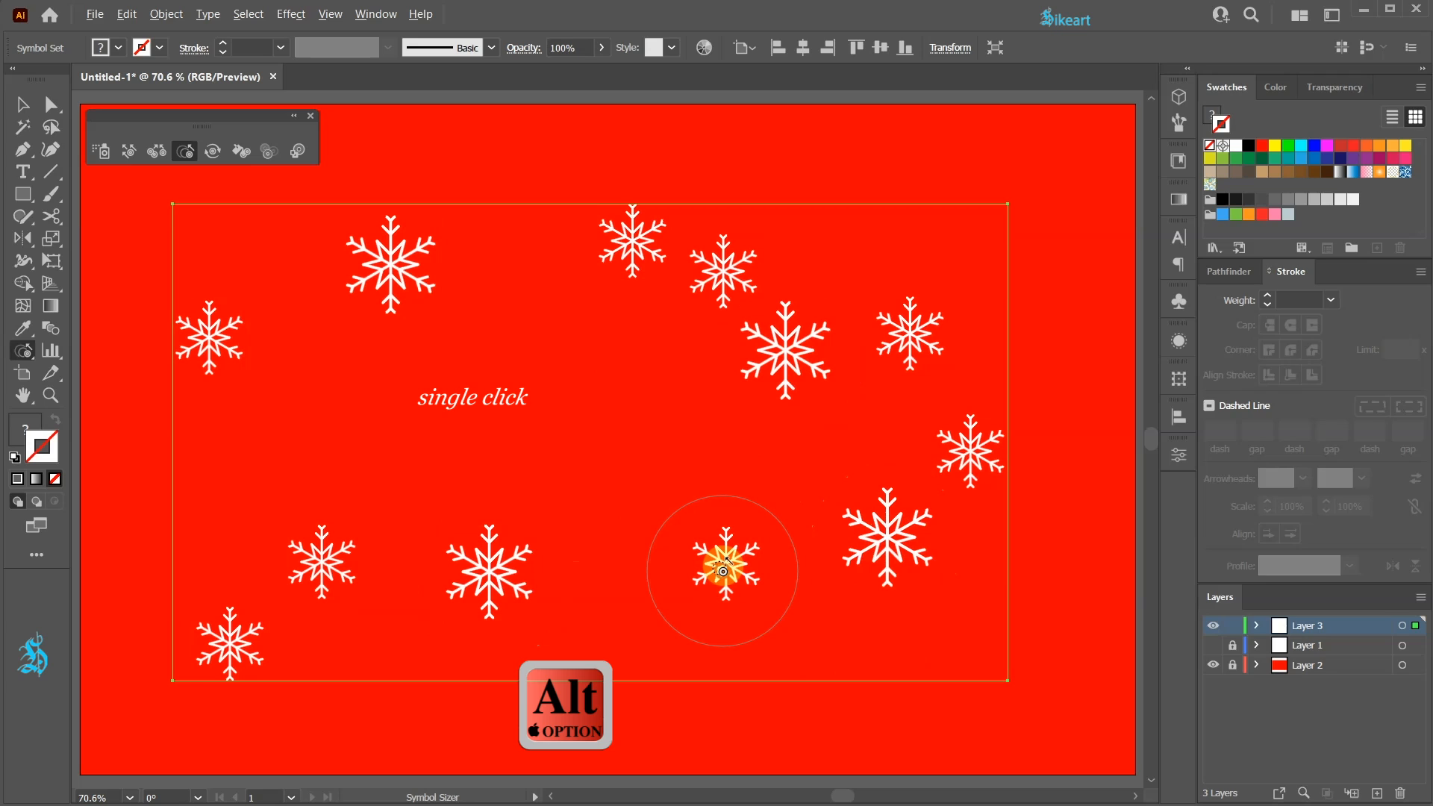
pyautogui.keyDown('alt'); pyautogui.click(723, 571); pyautogui.keyUp('alt')
pyautogui.keyDown('alt'); pyautogui.click(914, 327); pyautogui.keyUp('alt')
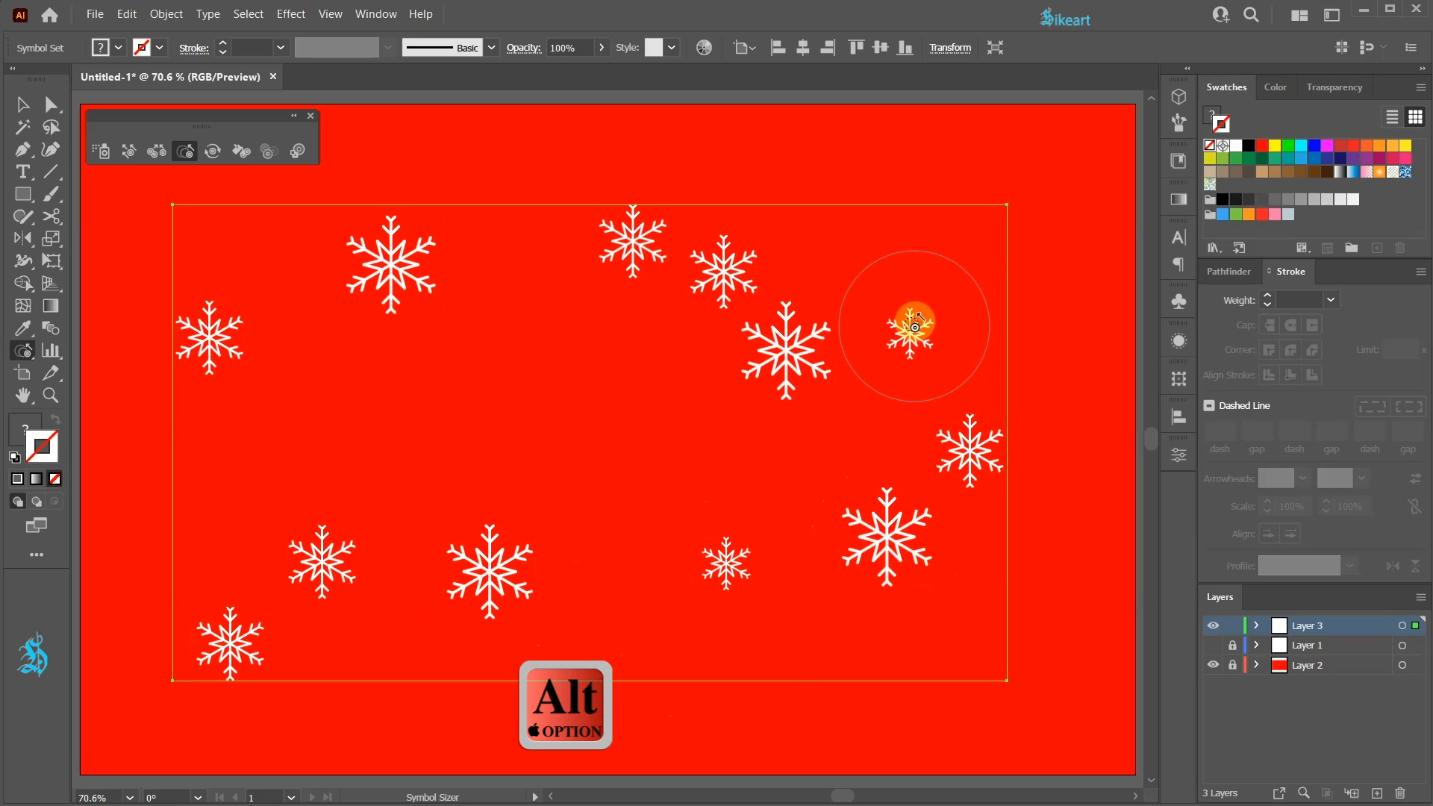
# - Rotate several of the sprayed snowflakes to varied angles with the Symbol Spinner and put away the floating symbolism tools
pyautogui.click(213, 153)
pyautogui.moveTo(544, 250)
pyautogui.mouseDown()
pyautogui.moveTo(235, 381)
pyautogui.moveTo(417, 601)
pyautogui.moveTo(695, 553)
pyautogui.moveTo(980, 339)
pyautogui.moveTo(963, 596)
pyautogui.moveTo(854, 557)
pyautogui.moveTo(589, 367)
pyautogui.moveTo(414, 206)
pyautogui.mouseUp()
pyautogui.click(311, 118)
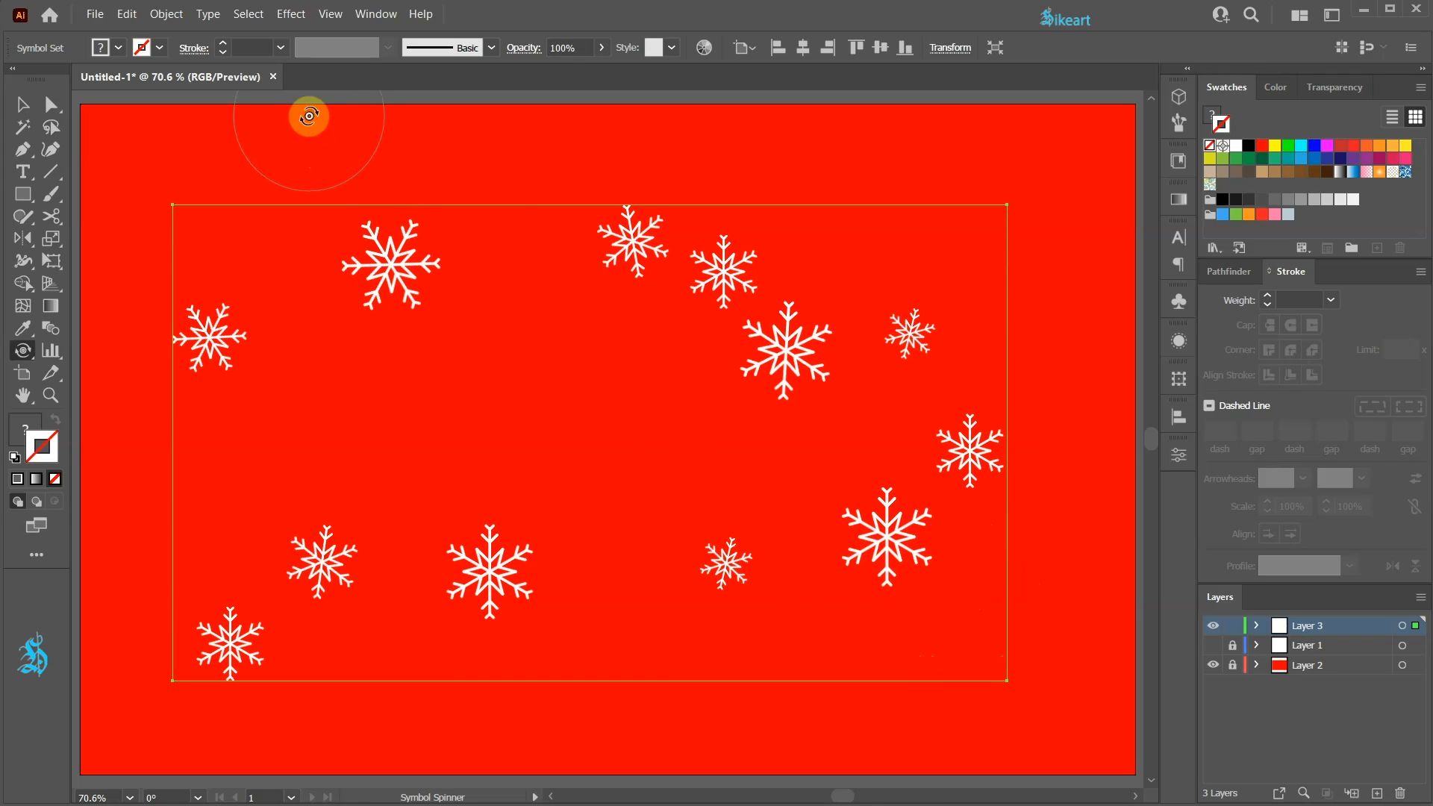
# - Expand the symbol set with only Object enabled, ungroup it into separate snowflakes and deselect them
pyautogui.click(169, 15)
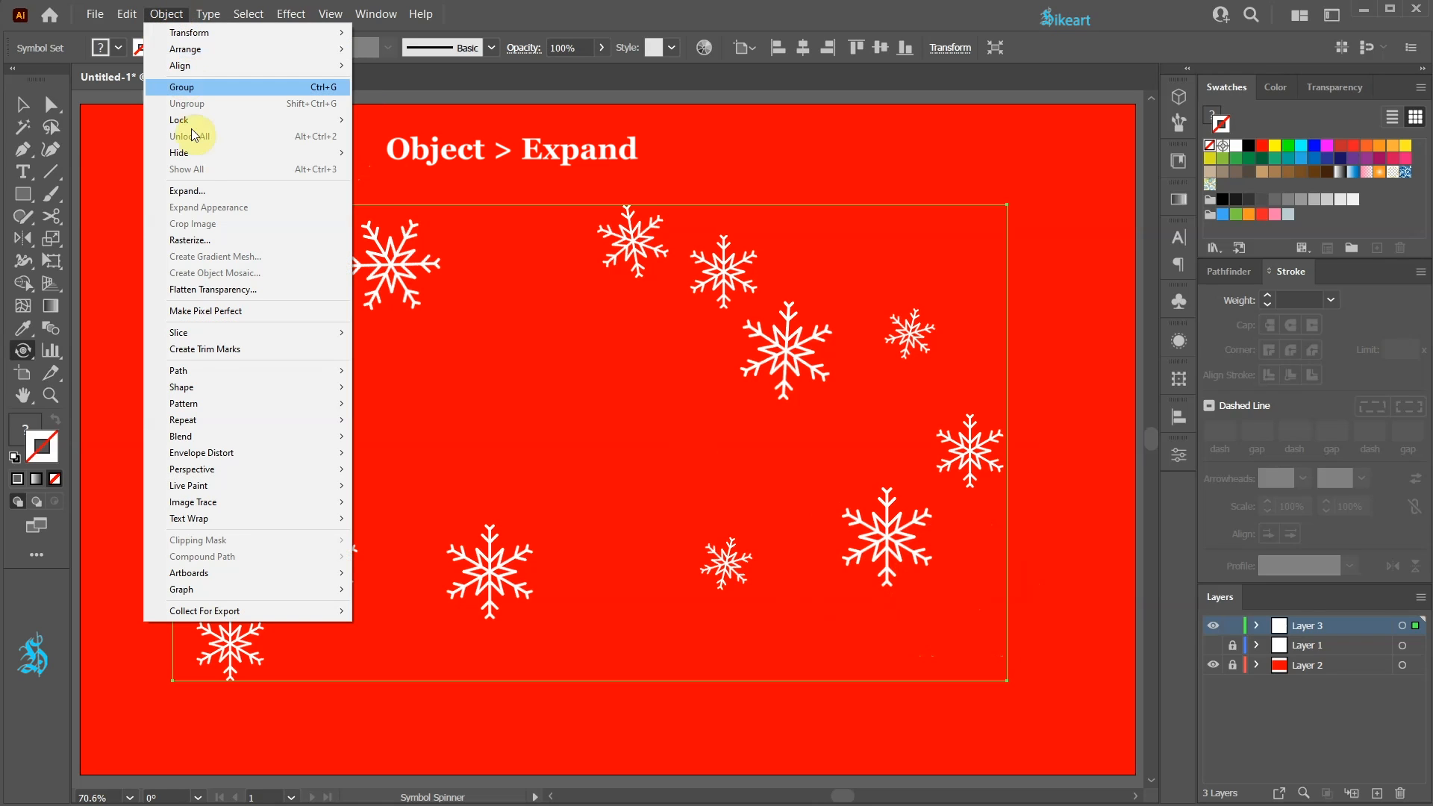
pyautogui.click(198, 192)
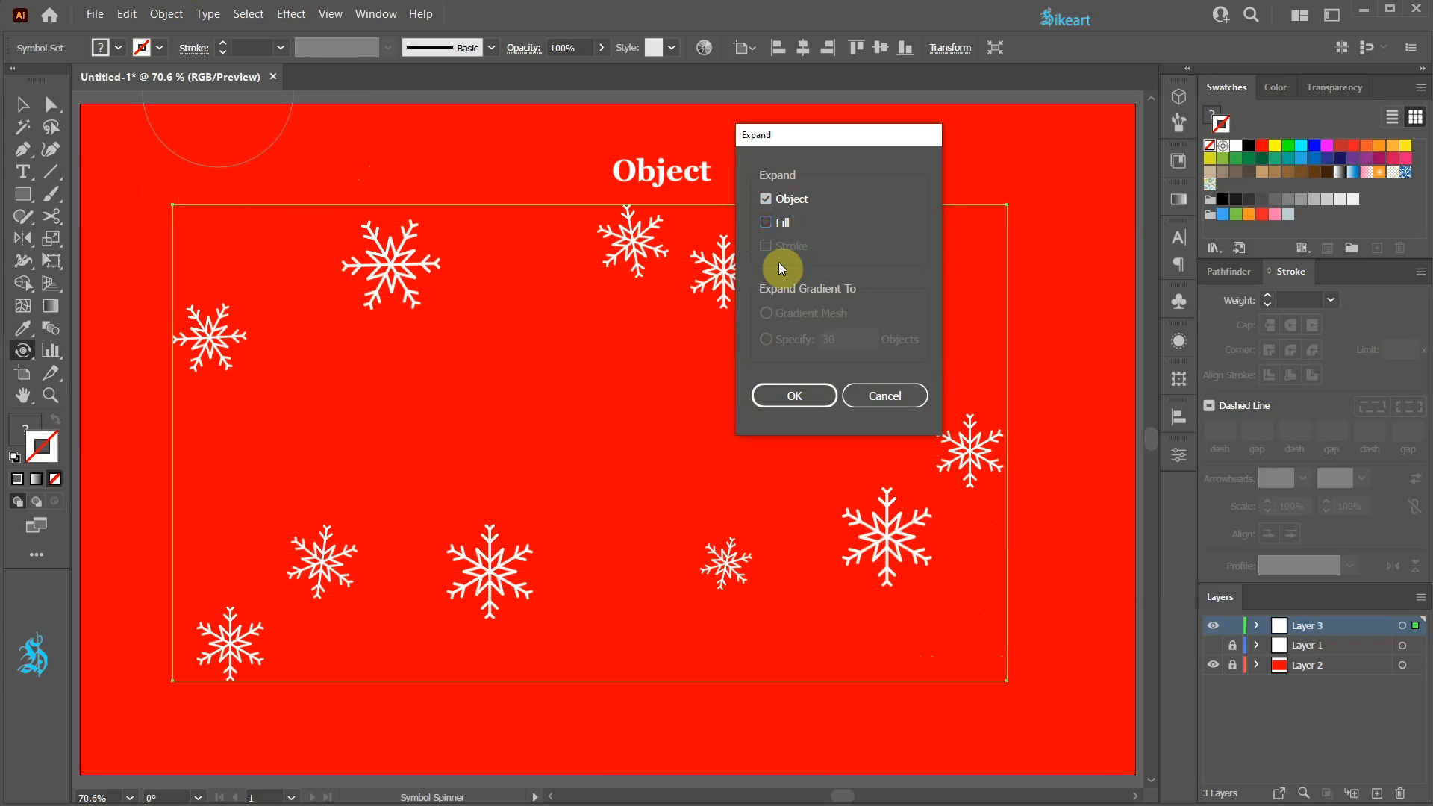
pyautogui.click(795, 395)
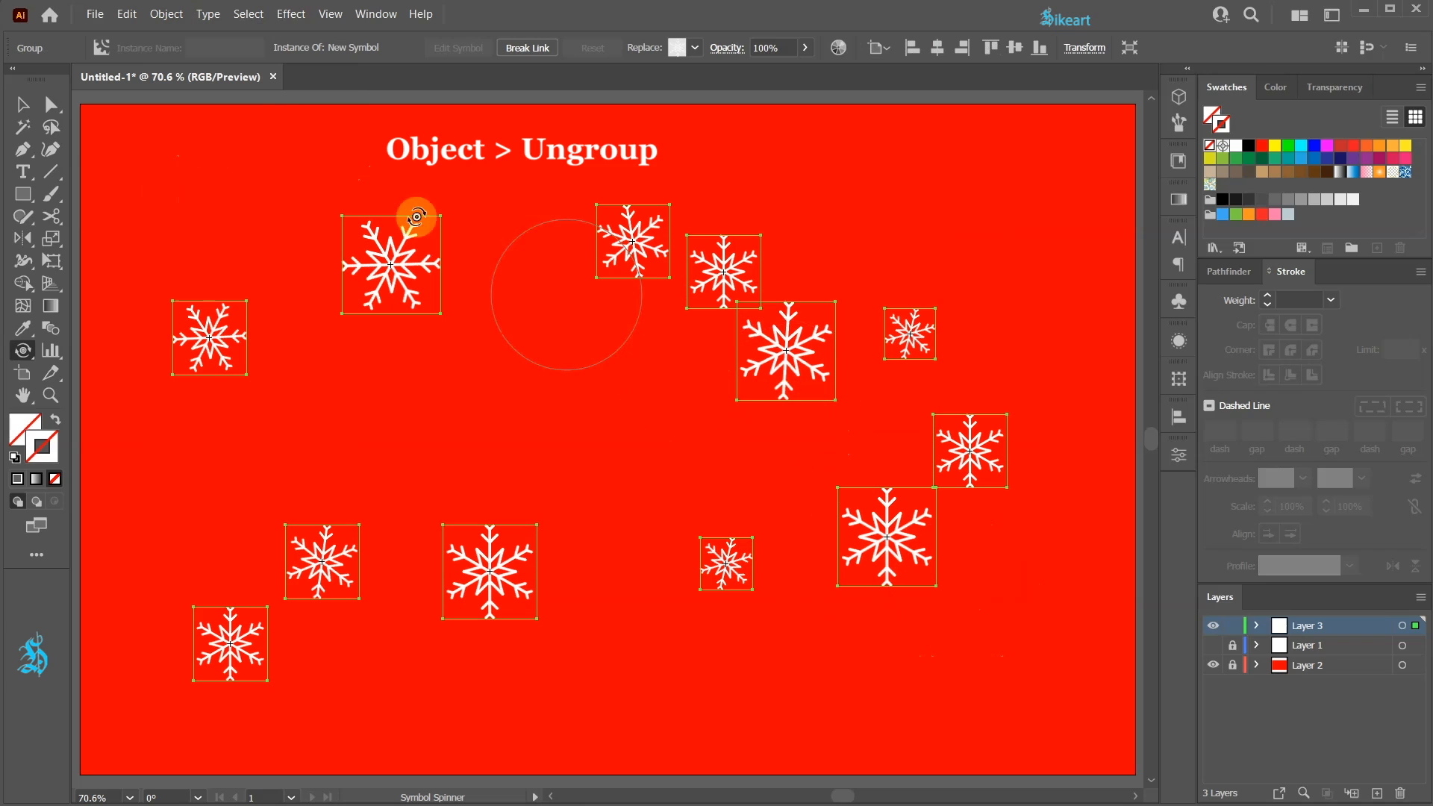
pyautogui.click(167, 14)
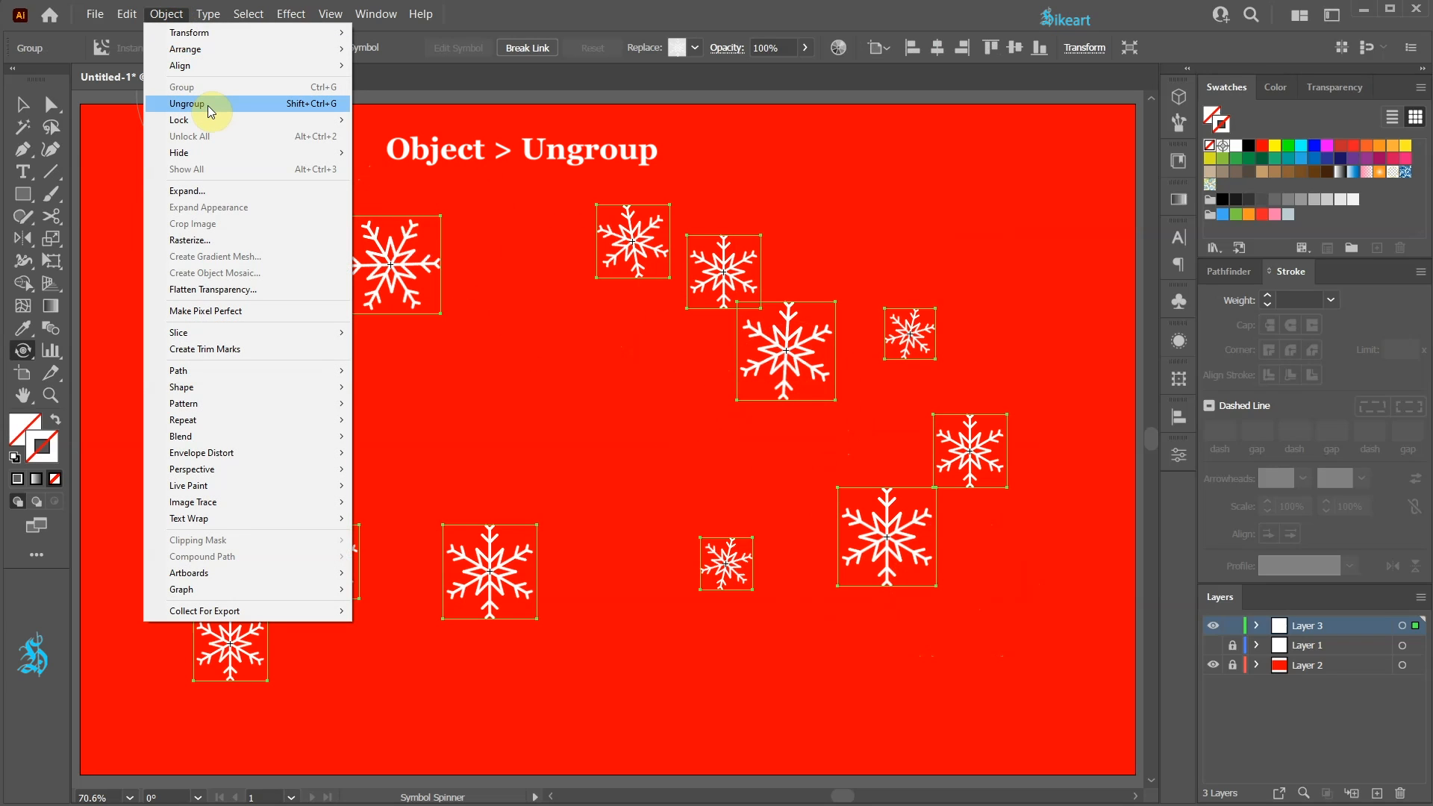
pyautogui.click(208, 105)
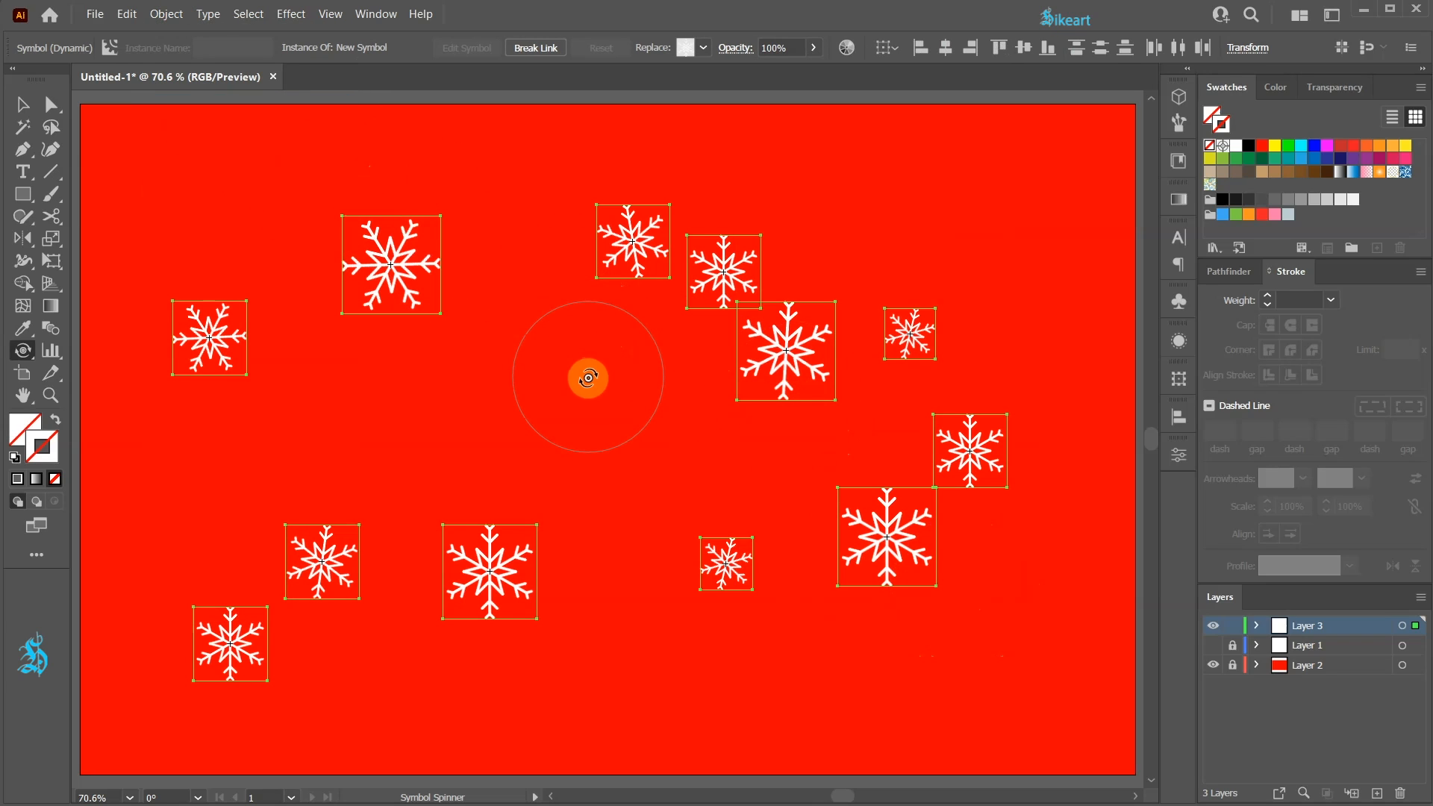
pyautogui.press('v')
pyautogui.click(585, 389)
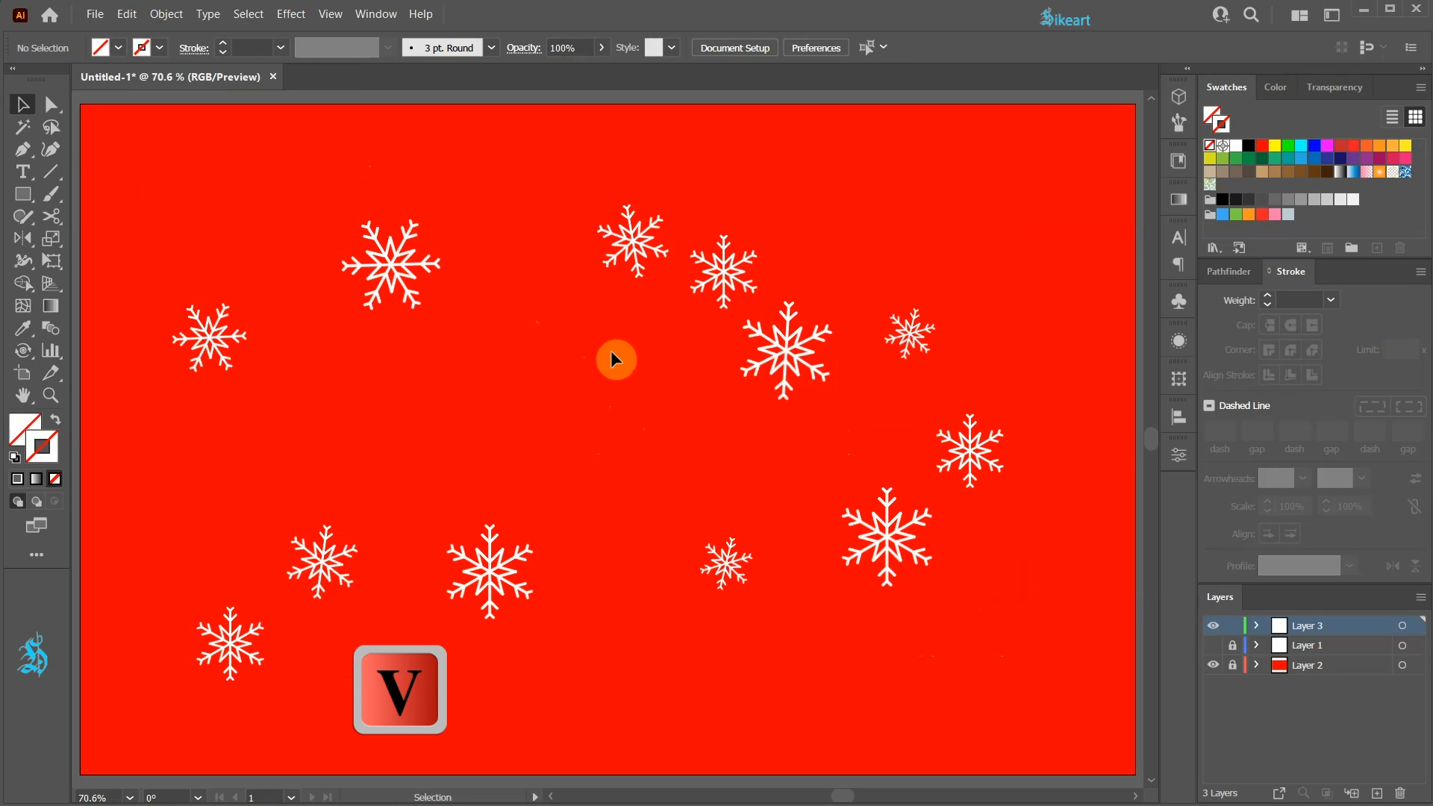
# - Reposition individual snowflakes and place copies of the large and small ones in the empty areas to fill the artboard evenly
pyautogui.click(631, 242)
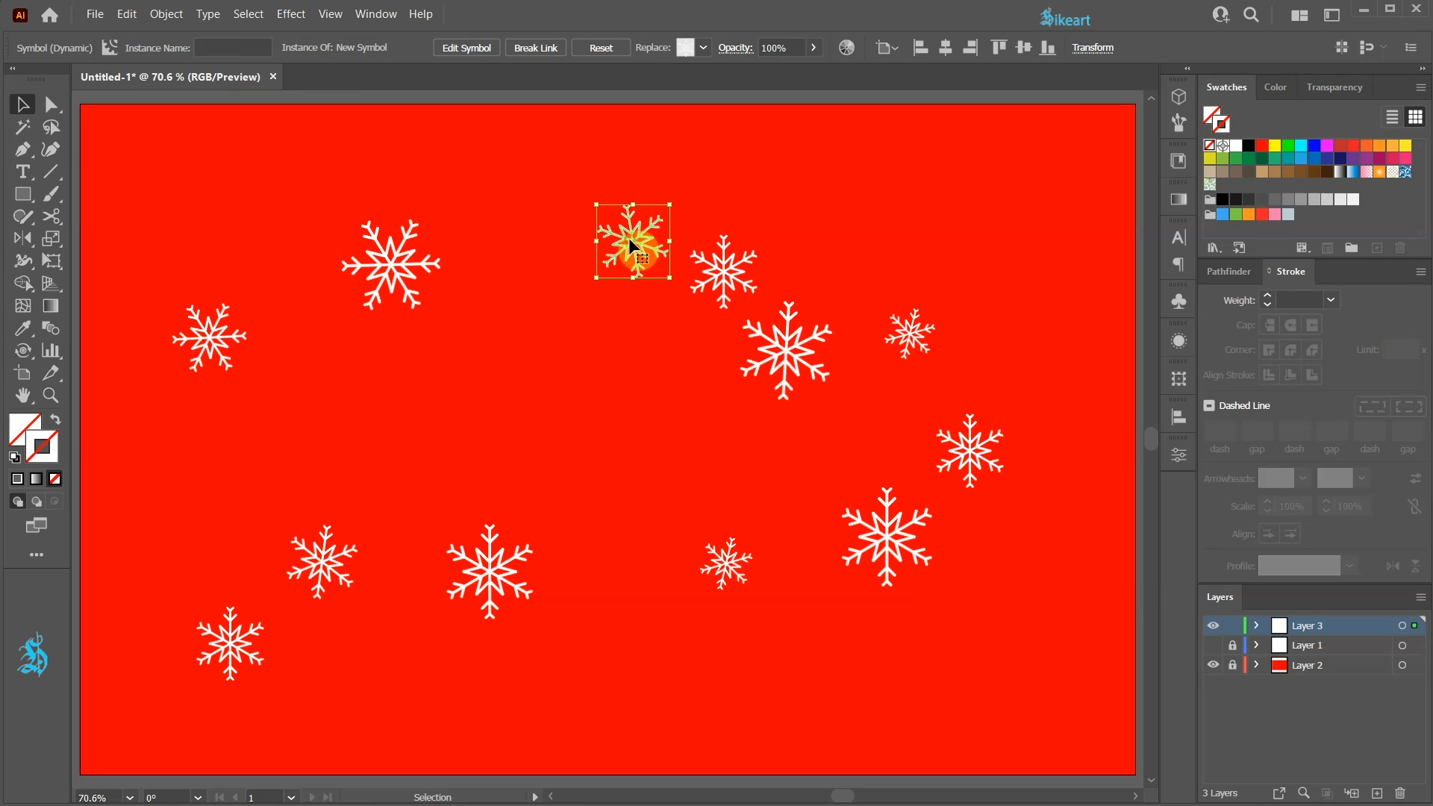
pyautogui.moveTo(631, 243); pyautogui.dragTo(550, 376)
pyautogui.moveTo(761, 357); pyautogui.dragTo(992, 215)
pyautogui.moveTo(907, 335); pyautogui.dragTo(1009, 682)
pyautogui.moveTo(887, 544); pyautogui.dragTo(622, 702)
pyautogui.moveTo(728, 565); pyautogui.dragTo(230, 178)
pyautogui.moveTo(231, 177); pyautogui.dragTo(401, 703)
pyautogui.moveTo(402, 703); pyautogui.dragTo(149, 467)
pyautogui.moveTo(490, 573); pyautogui.dragTo(480, 514)
pyautogui.moveTo(886, 535); pyautogui.dragTo(768, 409)
pyautogui.moveTo(908, 332); pyautogui.dragTo(879, 169)
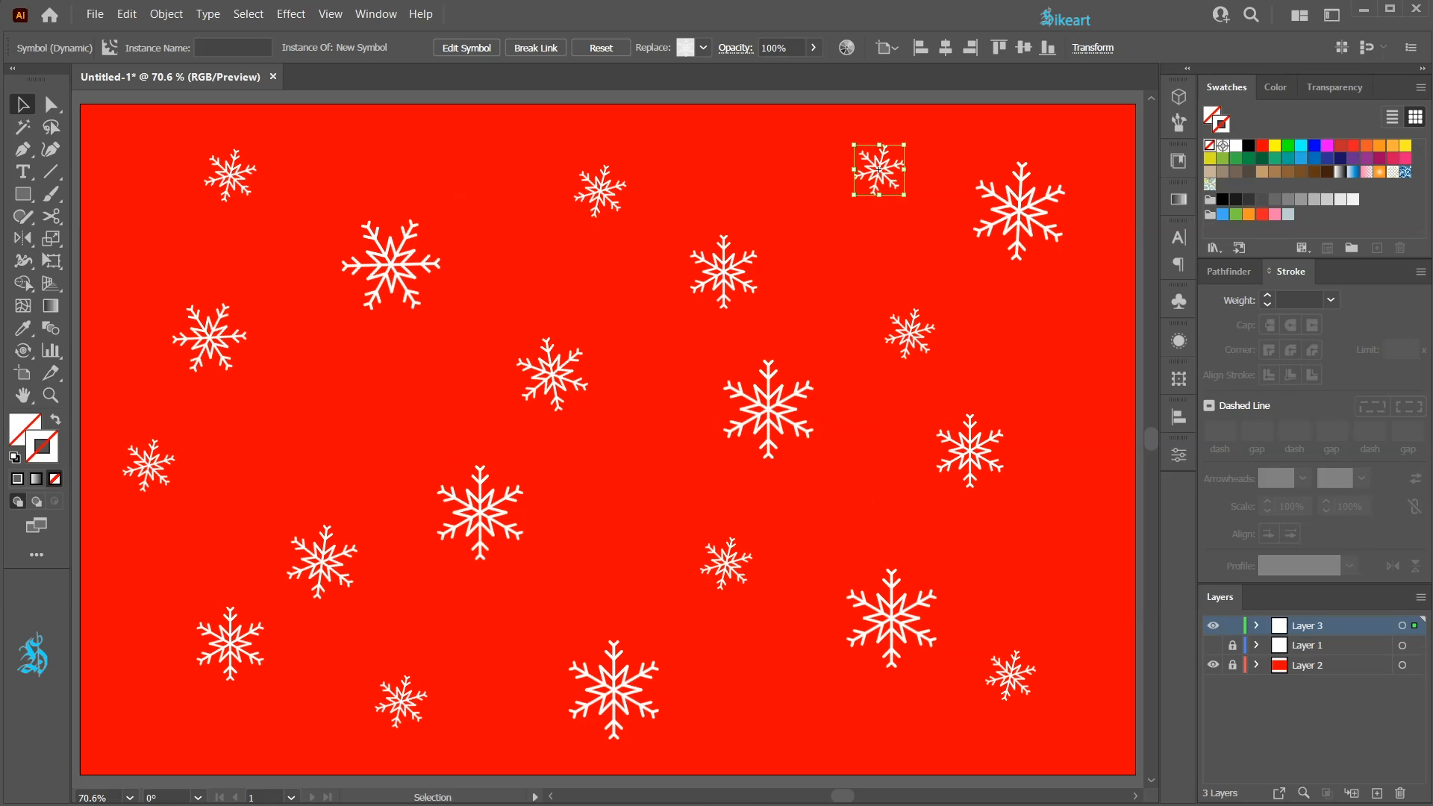